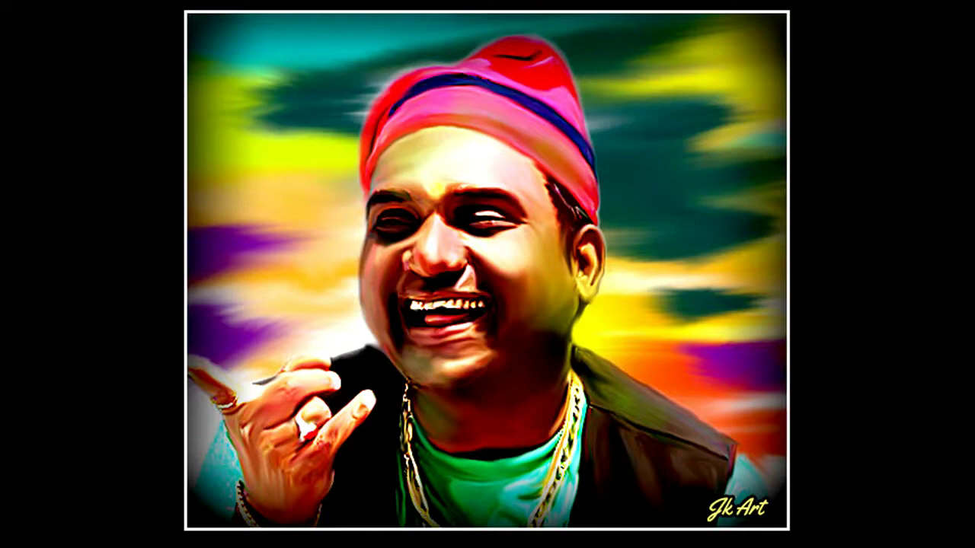
Step: Select the Smudge tool (R) on the face, zoomed to 500%
key(r)
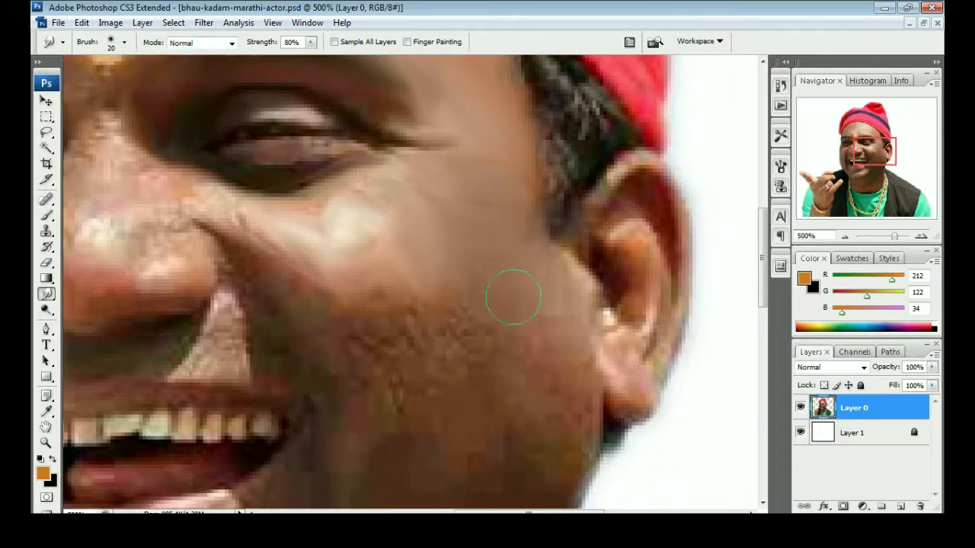
Step: Smudge the cheek, jaw and chin skin around the teeth into soft strokes
drag(510, 284, 463, 200)
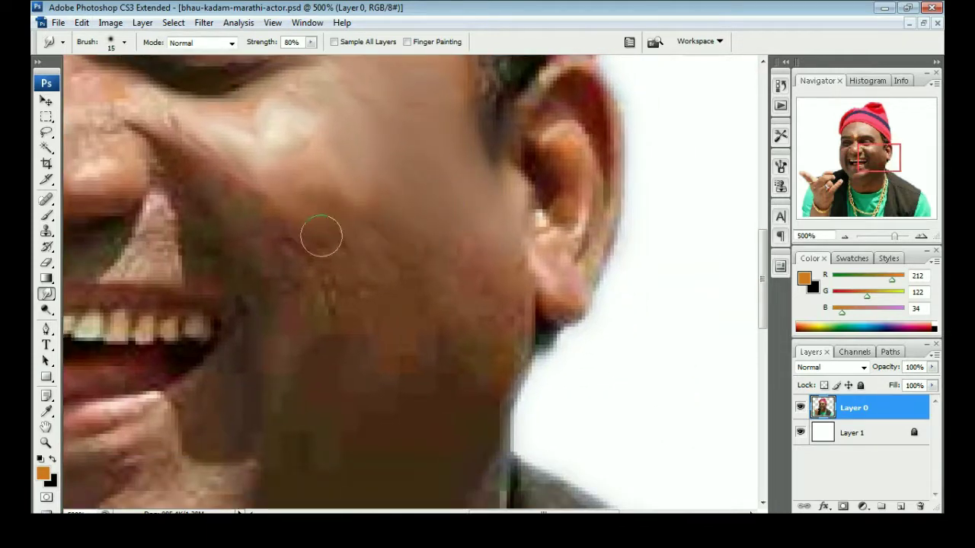
mouse_move(360, 223)
mouse_down()
mouse_move(348, 188)
mouse_move(307, 235)
mouse_up()
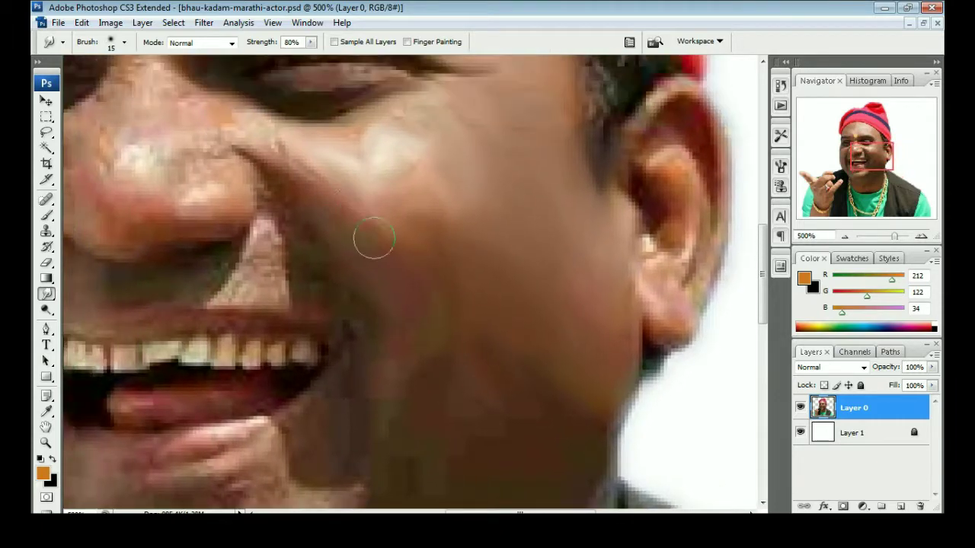
drag(307, 236, 374, 236)
drag(393, 393, 363, 198)
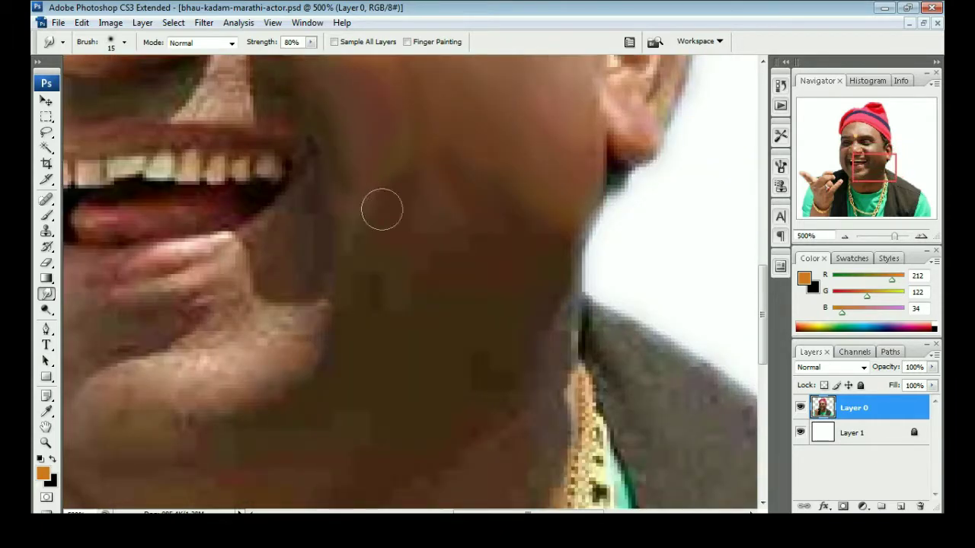
mouse_move(454, 169)
mouse_down()
mouse_move(449, 246)
mouse_move(457, 202)
mouse_move(329, 181)
mouse_move(359, 183)
mouse_up()
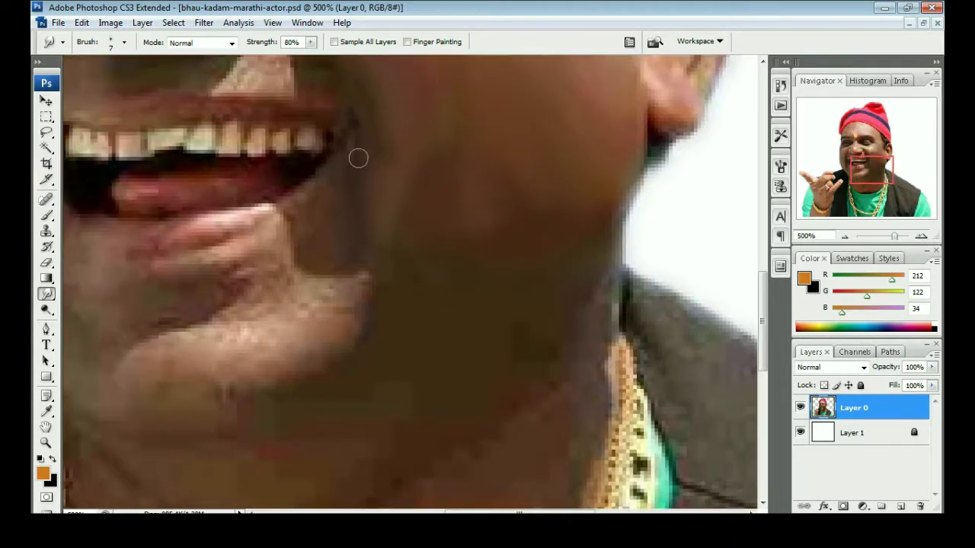
scroll(306, 183, up, 1)
scroll(312, 184, up, 1)
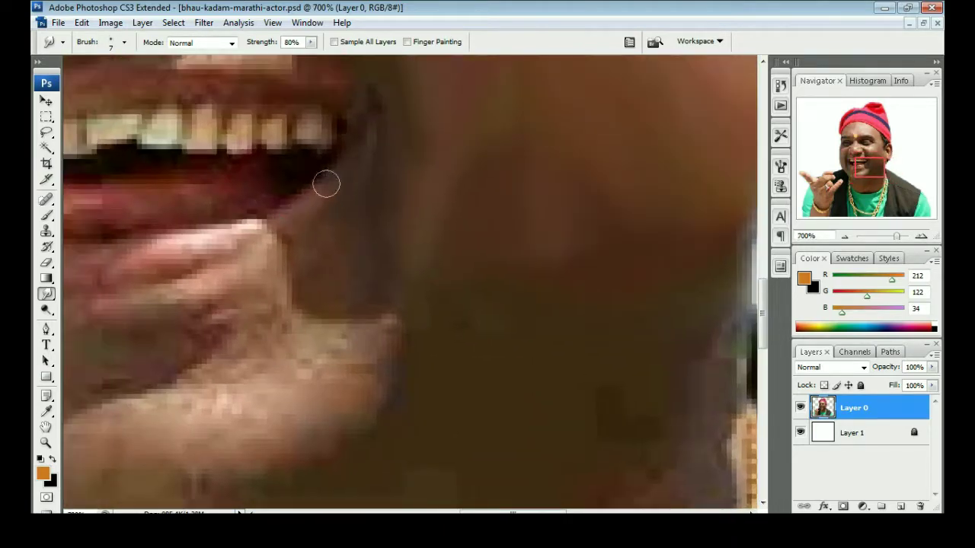
mouse_move(324, 253)
mouse_down()
mouse_move(364, 224)
mouse_move(335, 190)
mouse_up()
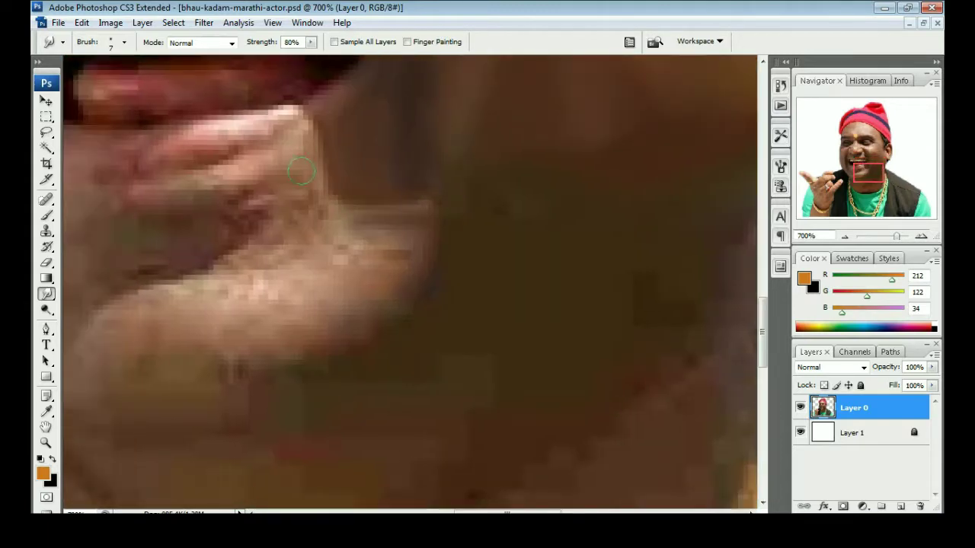
drag(244, 236, 304, 216)
drag(275, 181, 284, 210)
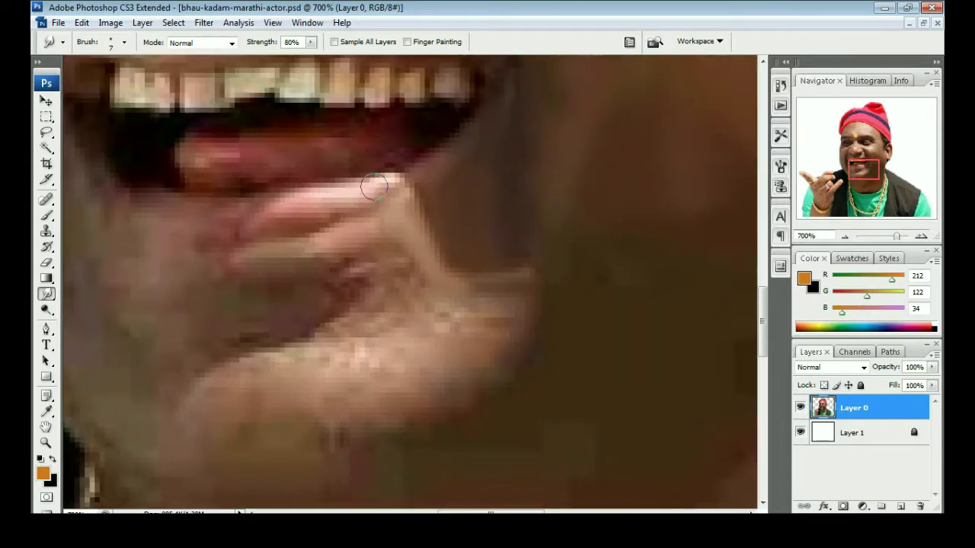
Step: Use a smaller brush, zoom in on the fingers, and set Smudge strength to 51%
key(bracketleft)
key(bracketleft)
drag(393, 199, 364, 191)
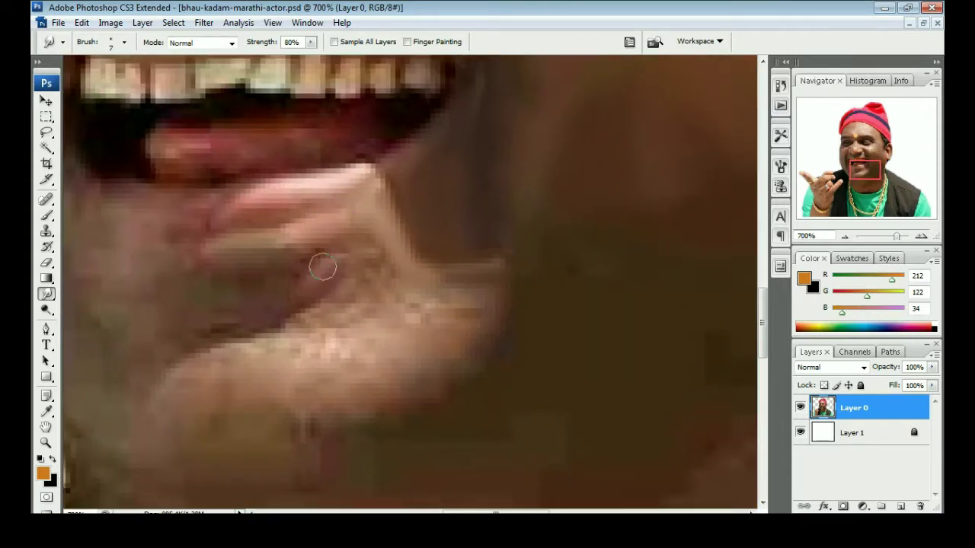
drag(338, 282, 387, 260)
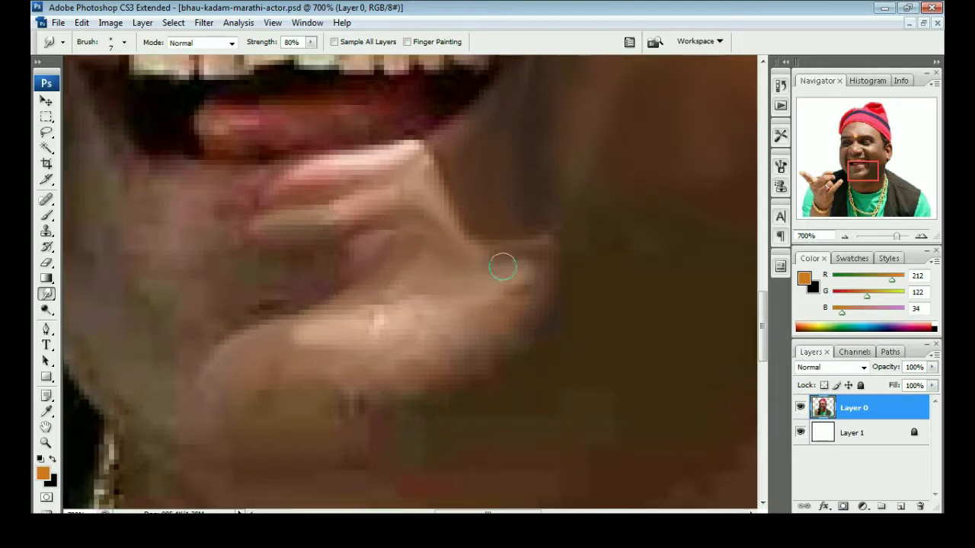
key(ctrl+plus)
drag(311, 42, 299, 49)
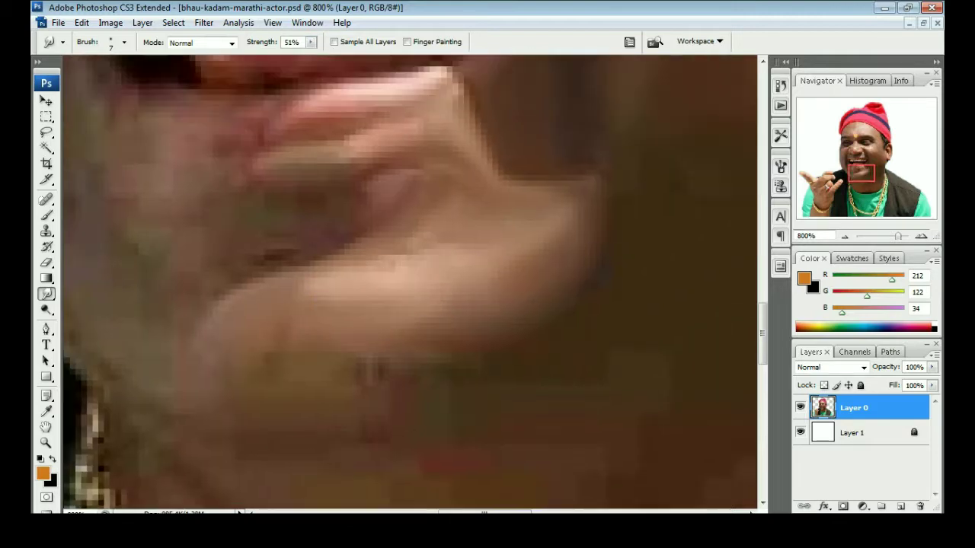
Step: Smudge the fingers below the lip and the chin at 51% strength
drag(389, 371, 446, 270)
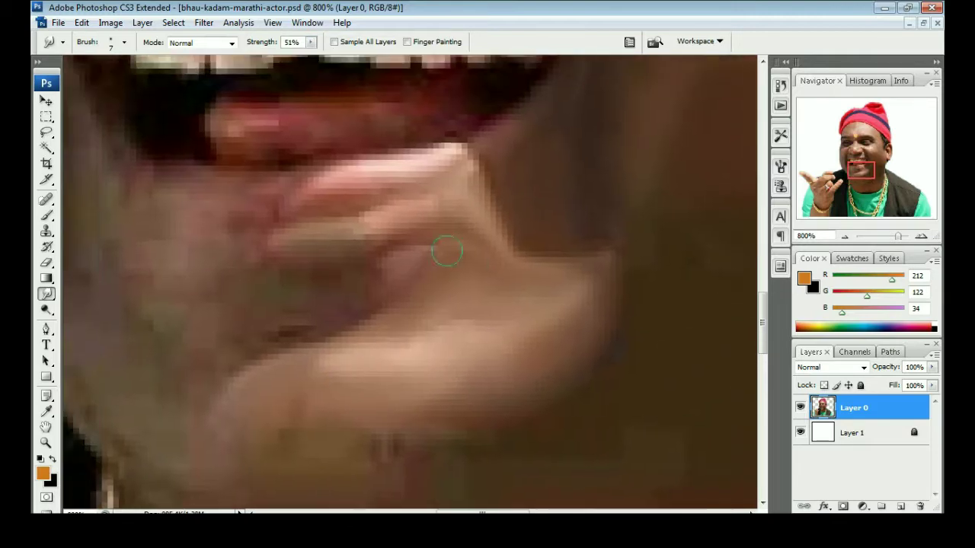
scroll(343, 310, up, 2)
scroll(325, 292, up, 2)
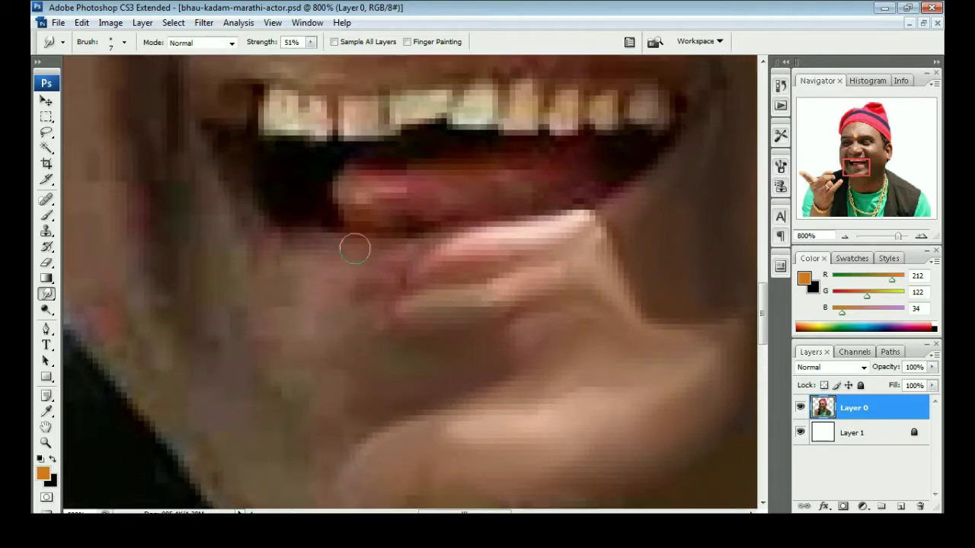
drag(355, 285, 409, 210)
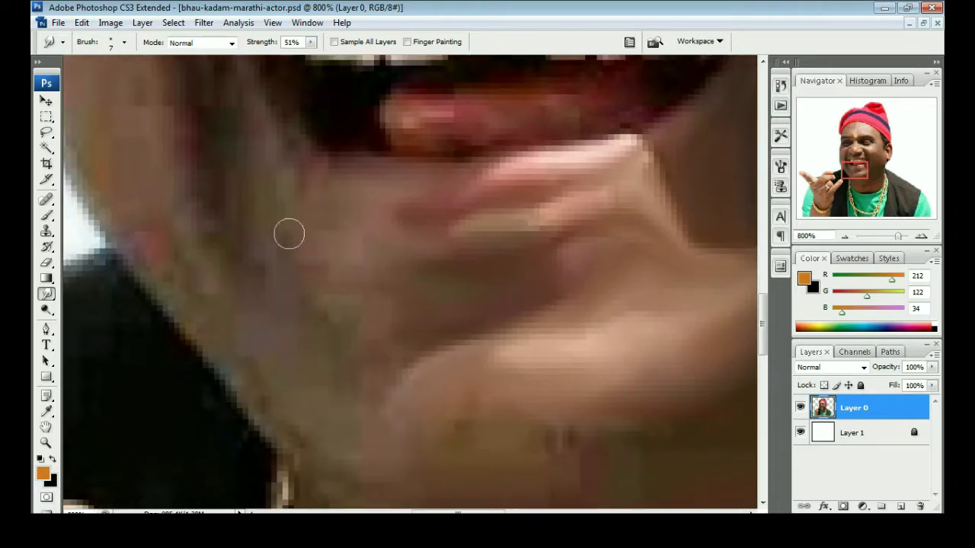
scroll(298, 297, up, 2)
scroll(235, 214, down, 1)
scroll(322, 230, down, 2)
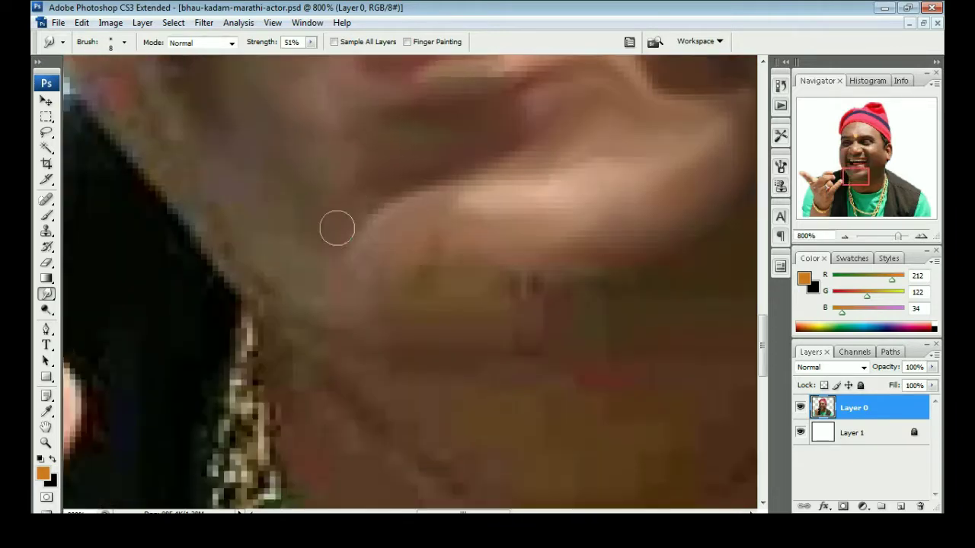
scroll(266, 221, down, 1)
scroll(281, 243, down, 2)
scroll(291, 260, right, 2)
scroll(393, 272, left, 2)
Step: With a smaller Smudge brush, blend the skin along the nose
scroll(393, 273, up, 3)
key(bracketleft)
key(bracketleft)
key(bracketleft)
scroll(466, 342, down, 2)
scroll(466, 342, right, 2)
scroll(465, 342, up, 3)
scroll(466, 341, left, 3)
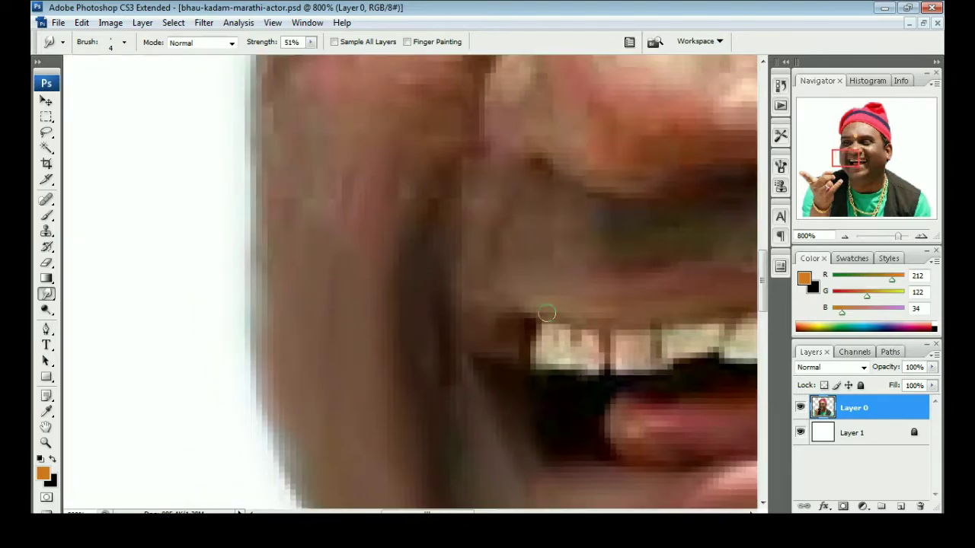
scroll(475, 344, up, 3)
scroll(481, 373, right, 1)
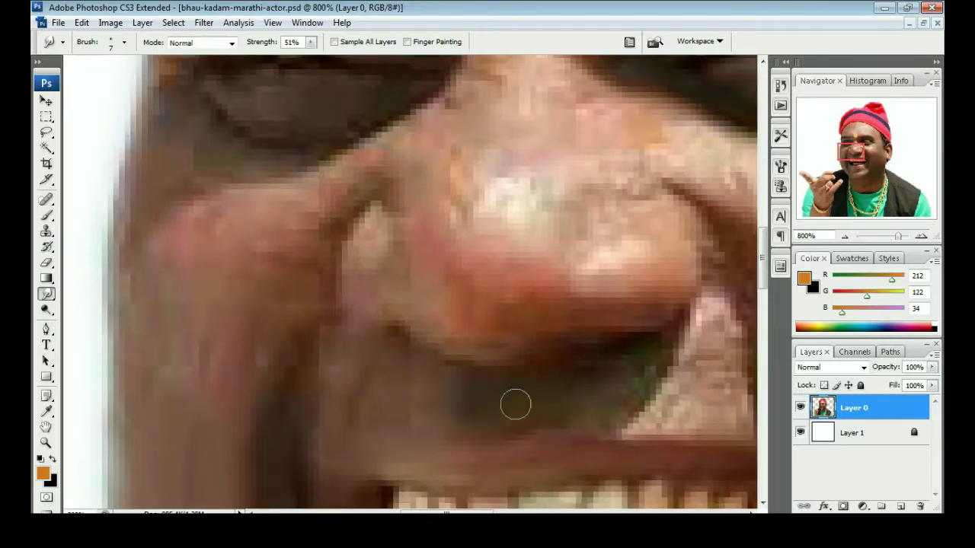
scroll(621, 371, right, 2)
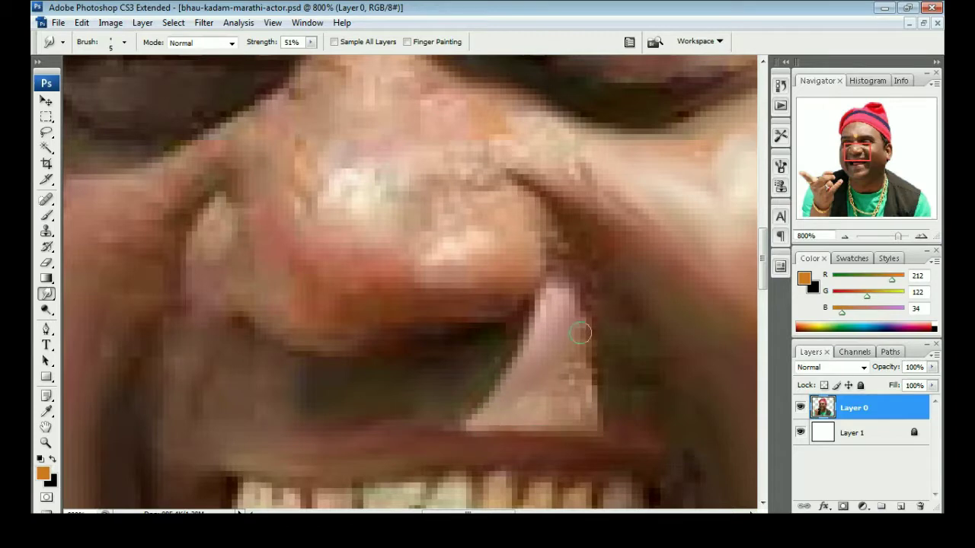
scroll(498, 330, up, 1)
scroll(498, 331, right, 1)
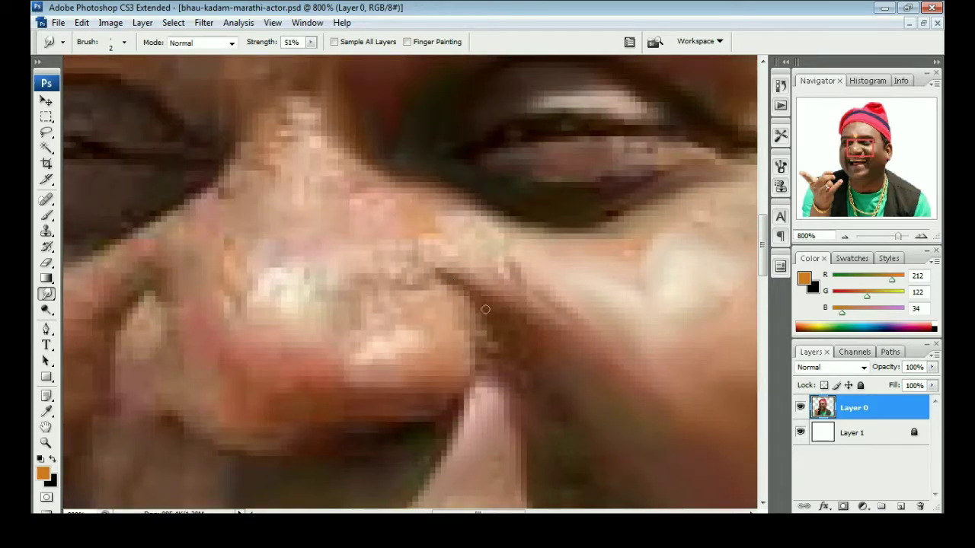
scroll(493, 346, down, 3)
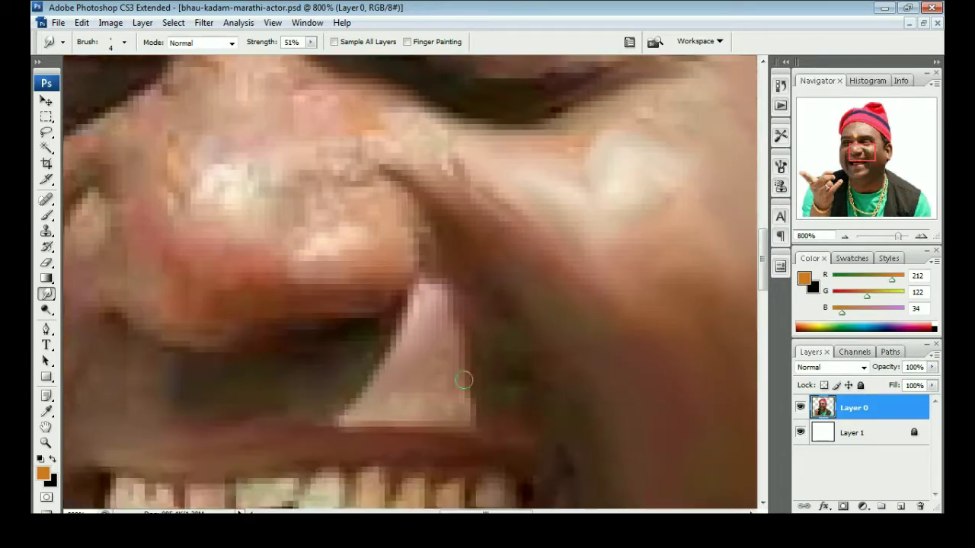
scroll(494, 346, down, 2)
scroll(494, 346, up, 3)
scroll(493, 347, down, 2)
Step: With a slightly larger Smudge brush, blend the cheeks above the smile
key(r)
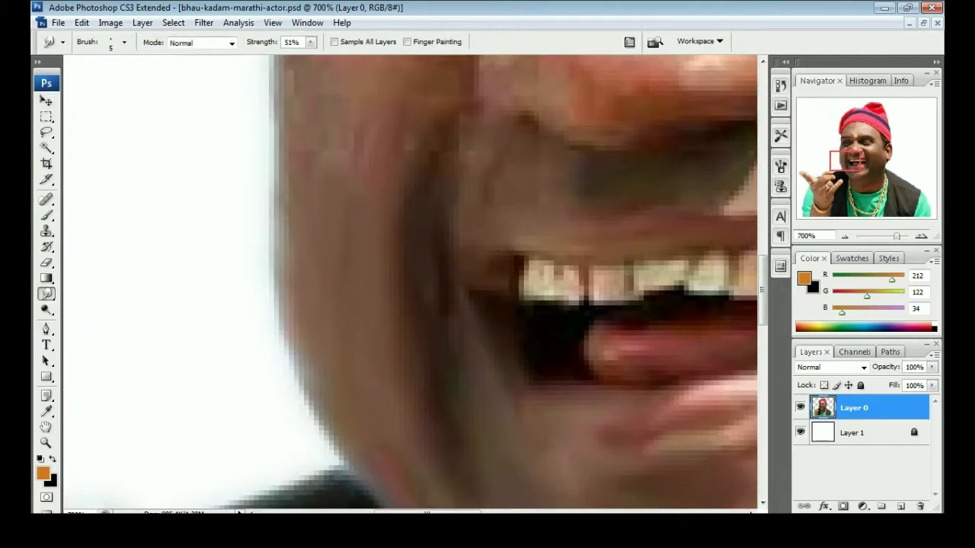
scroll(446, 167, up, 2)
scroll(446, 167, up, 1)
scroll(396, 311, up, 1)
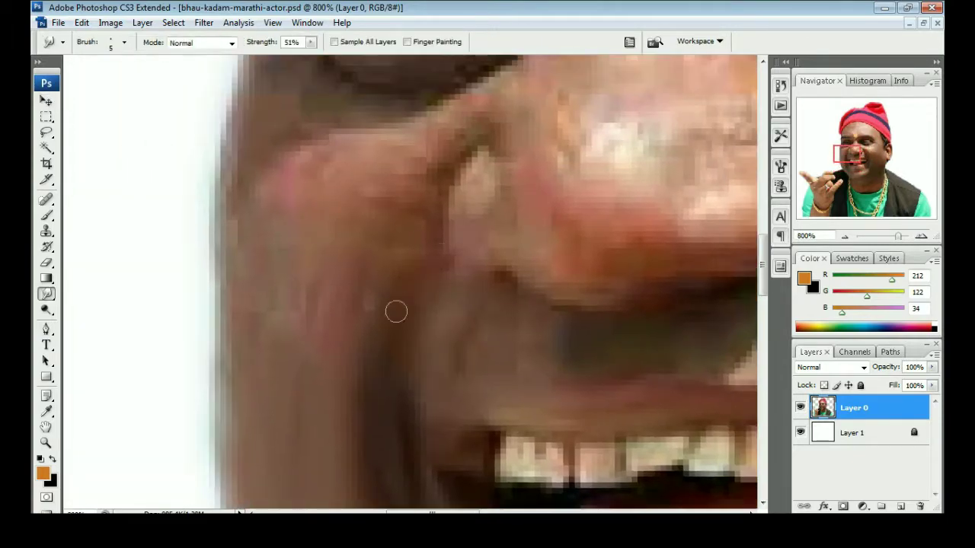
scroll(396, 310, down, 1)
key(bracketright)
key(bracketright)
scroll(289, 280, down, 2)
scroll(343, 307, up, 2)
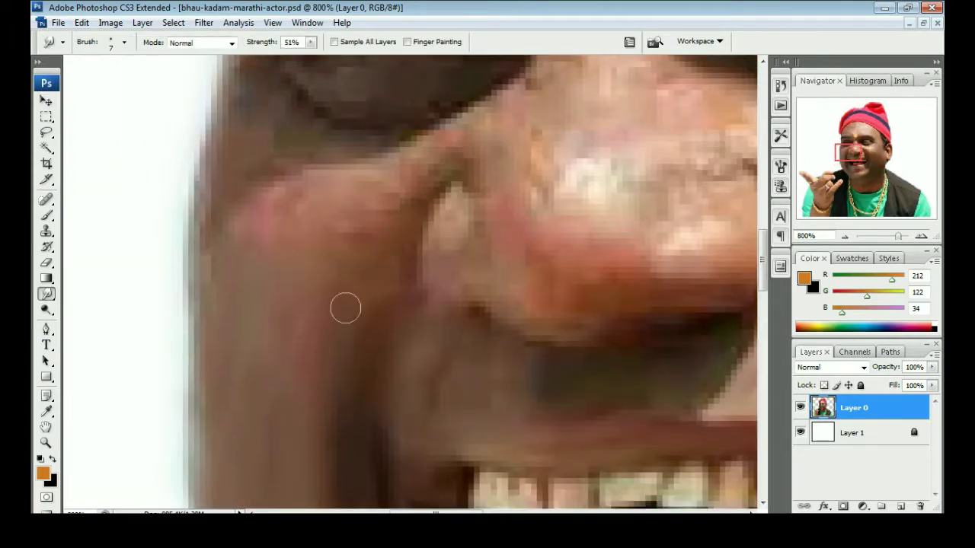
scroll(446, 275, up, 2)
scroll(449, 231, up, 1)
Step: At the smallest brush size, smudge the creases beside the nose into soft strokes
key(bracketleft)
key(bracketleft)
key(bracketleft)
scroll(394, 246, down, 1)
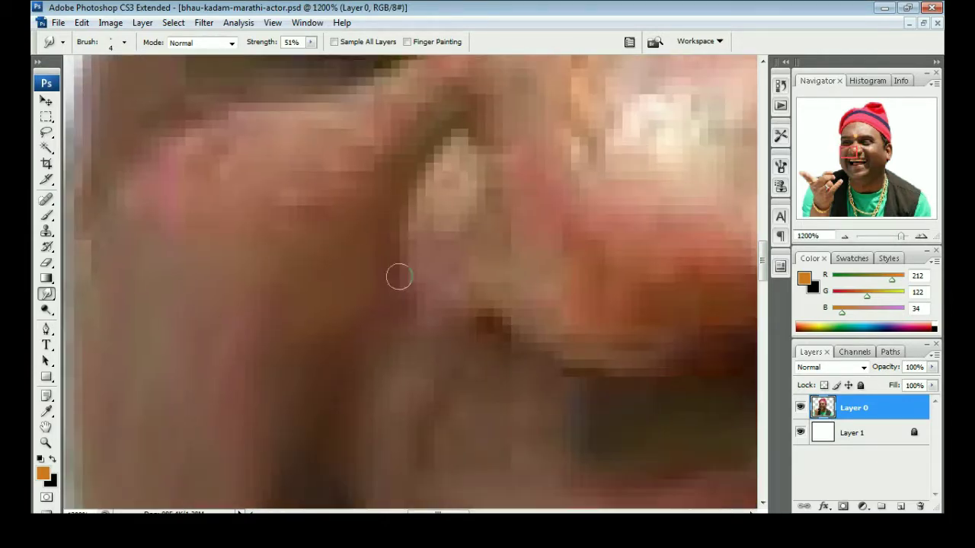
scroll(399, 277, down, 1)
scroll(434, 242, up, 1)
scroll(402, 220, up, 1)
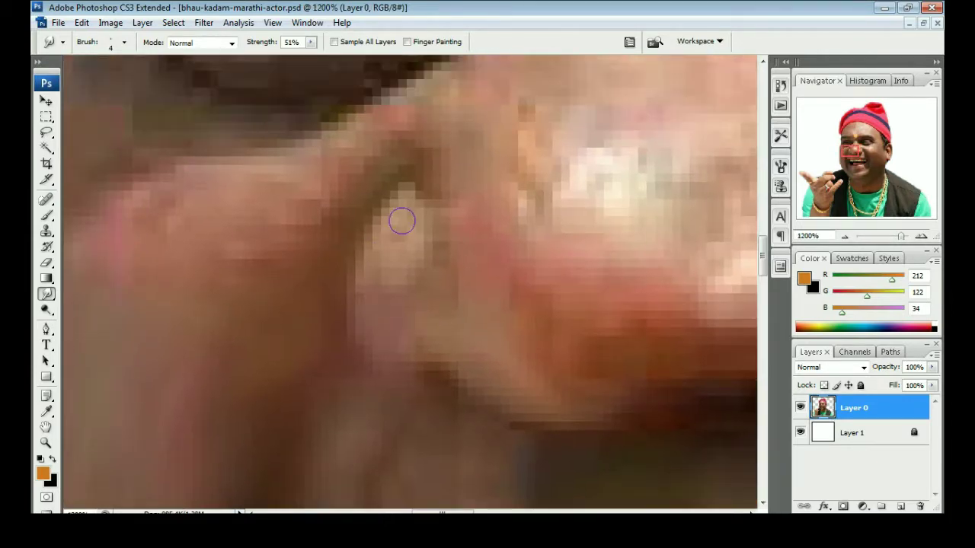
scroll(402, 275, down, 1)
scroll(458, 283, down, 1)
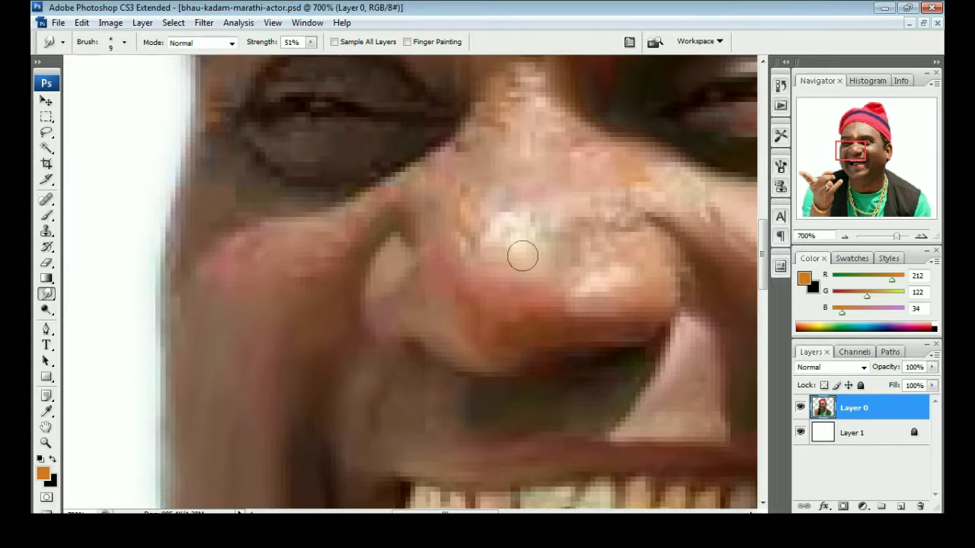
scroll(507, 220, up, 1)
scroll(495, 223, up, 1)
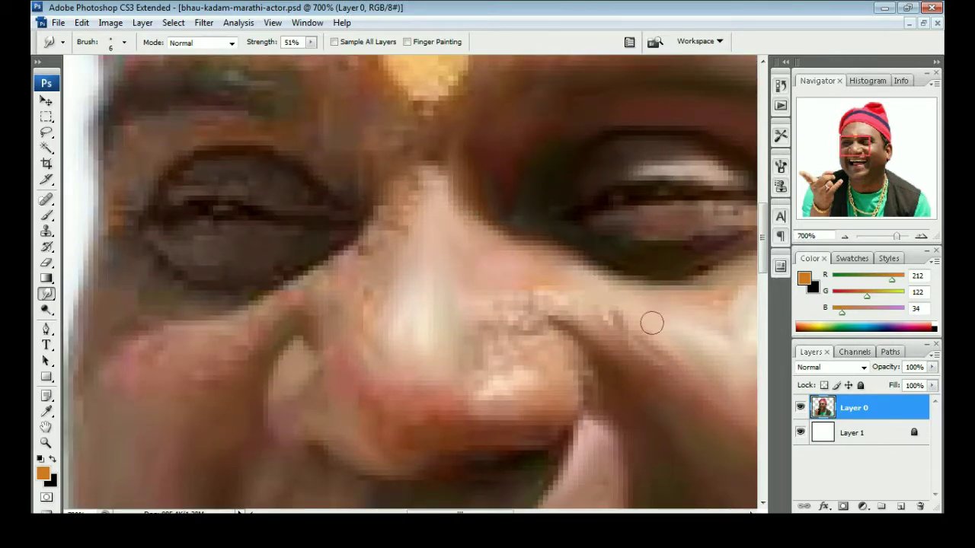
scroll(658, 315, down, 1)
scroll(487, 294, down, 1)
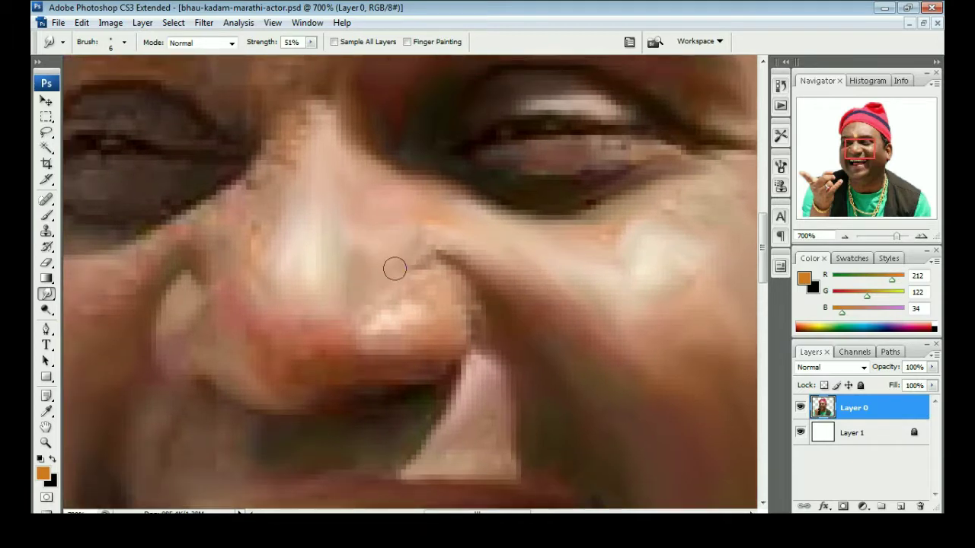
scroll(396, 308, down, 1)
scroll(426, 286, down, 1)
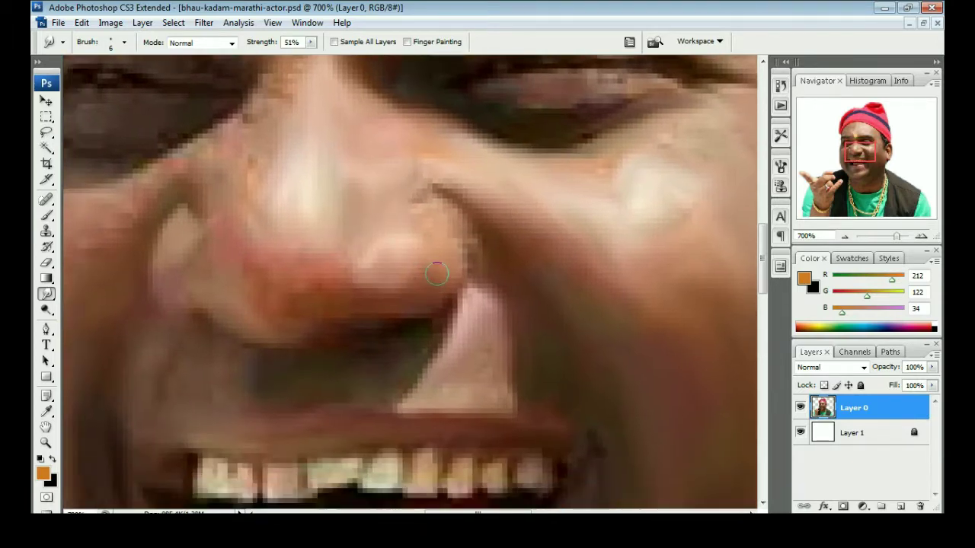
scroll(374, 306, left, 1)
scroll(407, 272, up, 1)
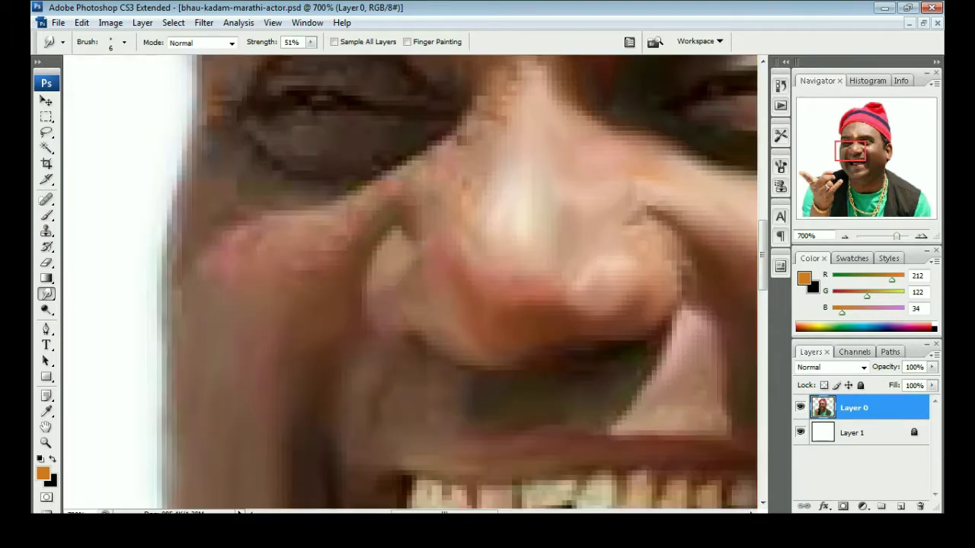
scroll(387, 331, up, 1)
Step: With a smaller brush, smudge the skin around the eyes and brows
key(bracketleft)
key(bracketleft)
key(bracketleft)
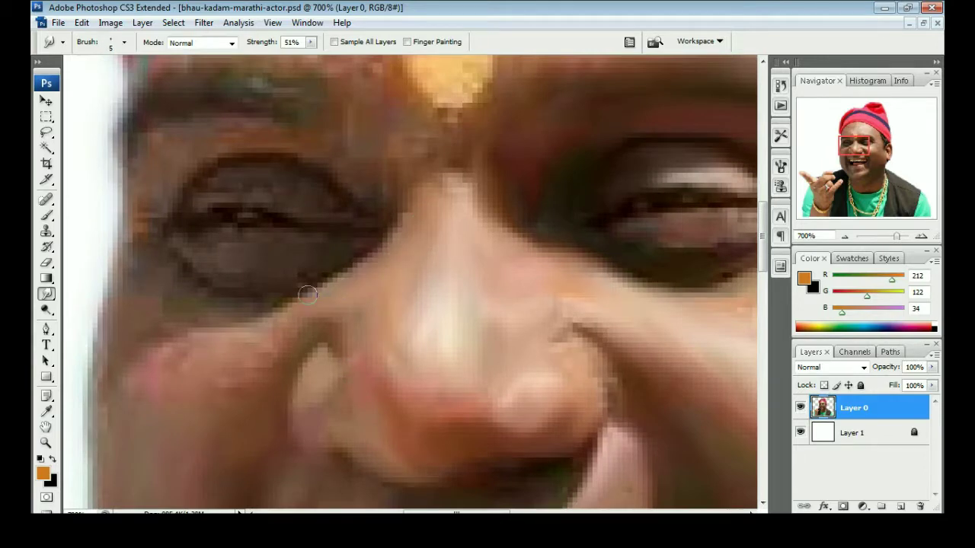
scroll(310, 324, left, 1)
scroll(386, 279, down, 1)
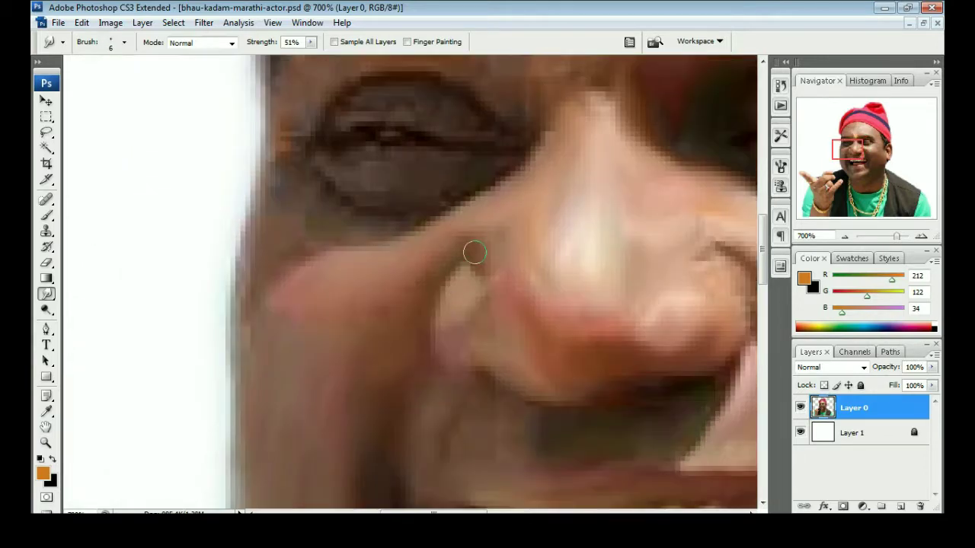
scroll(417, 302, left, 1)
scroll(420, 269, left, 1)
scroll(420, 270, down, 1)
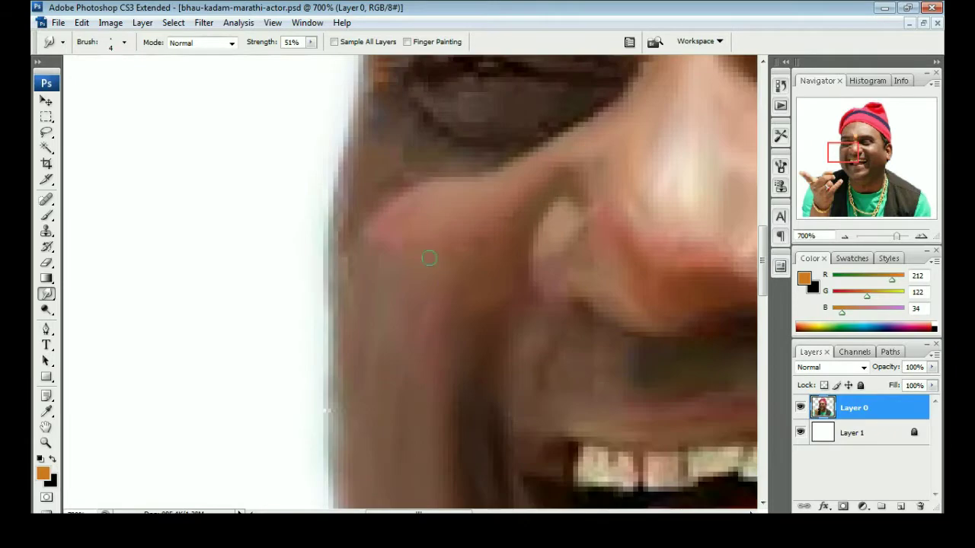
scroll(396, 276, up, 1)
scroll(406, 184, up, 1)
scroll(434, 194, left, 1)
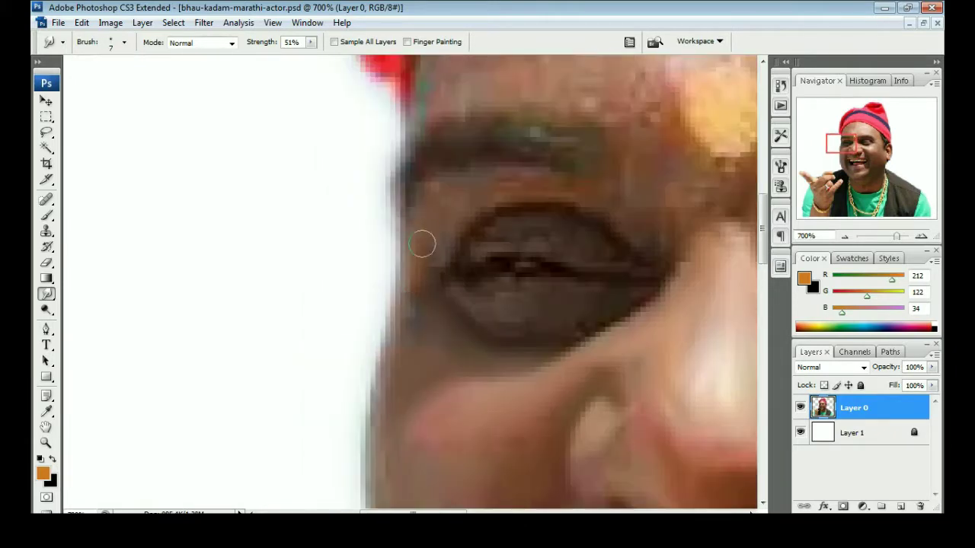
scroll(389, 223, right, 1)
scroll(389, 223, up, 1)
scroll(533, 278, up, 1)
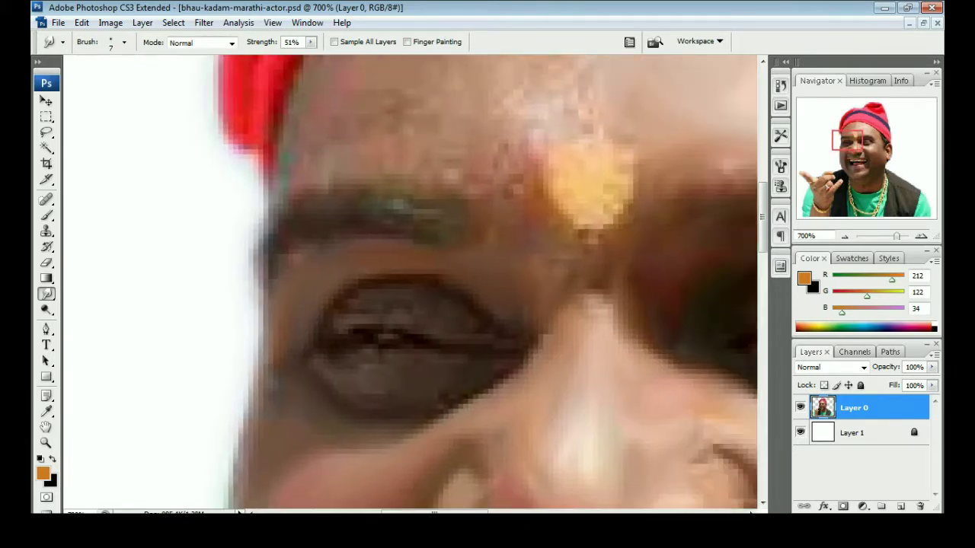
scroll(480, 308, up, 1)
scroll(442, 331, down, 3)
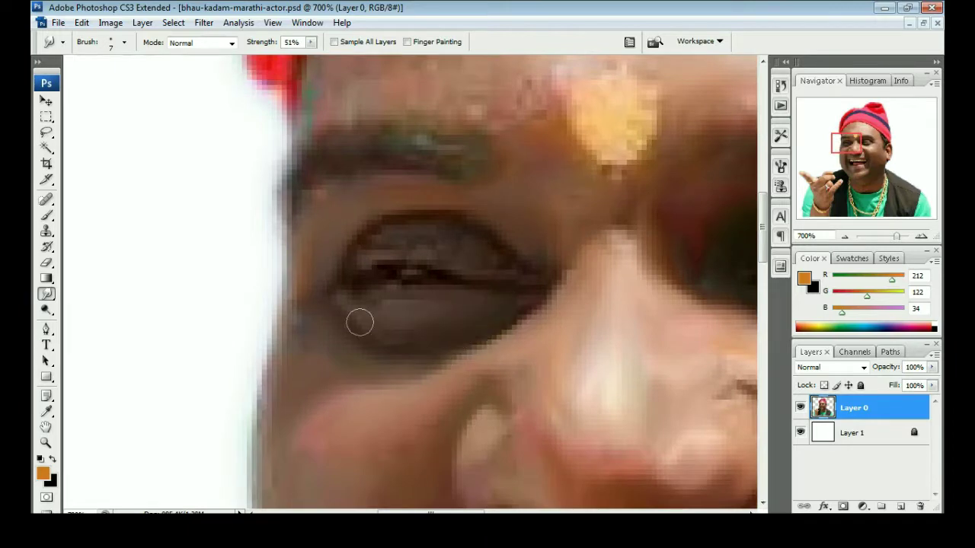
scroll(451, 325, up, 1)
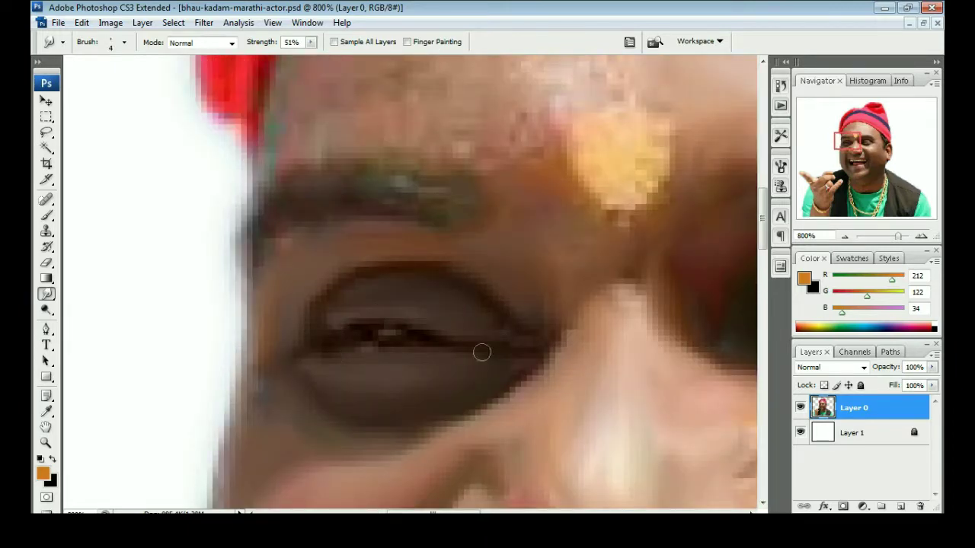
scroll(381, 283, down, 3)
Step: With a slightly larger brush, blend the eye area and the tilak
key(bracketright)
key(bracketright)
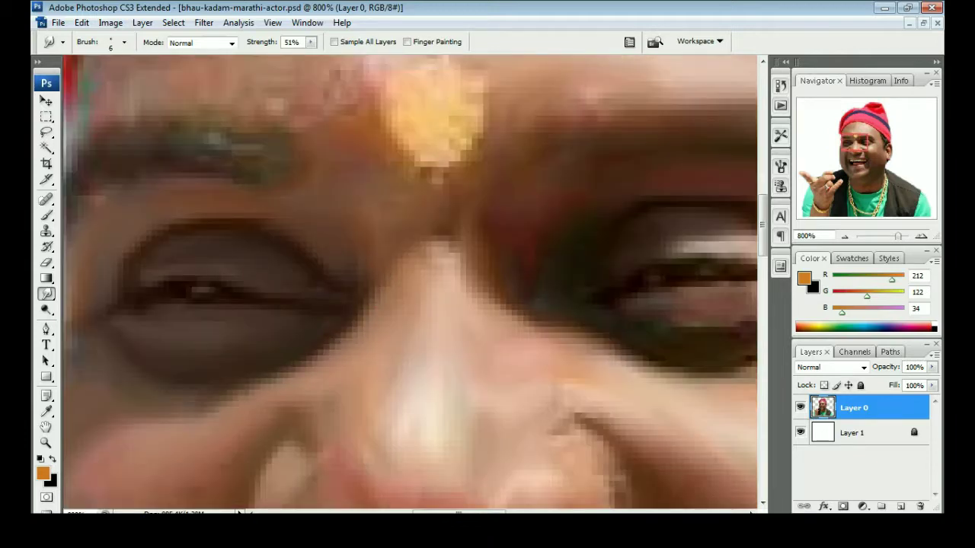
scroll(370, 282, up, 3)
scroll(337, 225, up, 1)
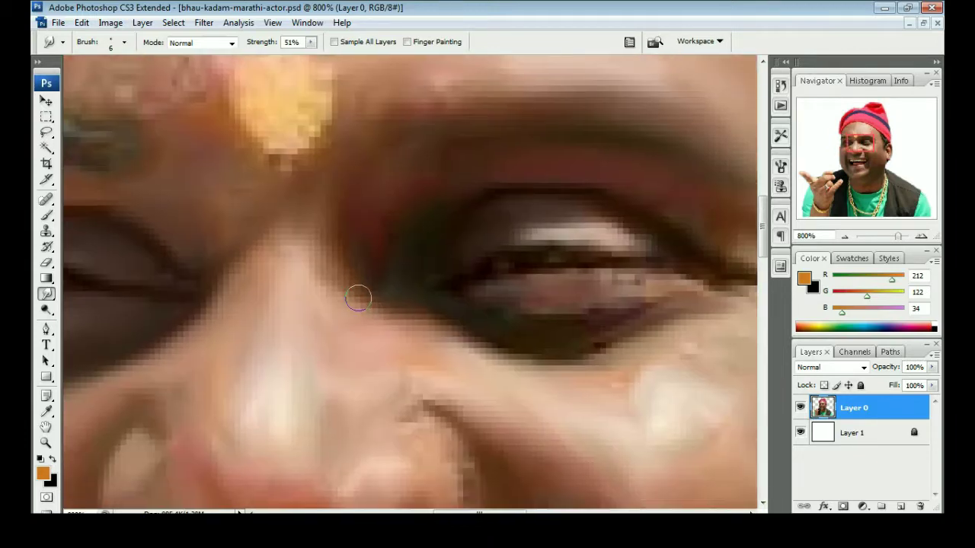
scroll(359, 294, right, 3)
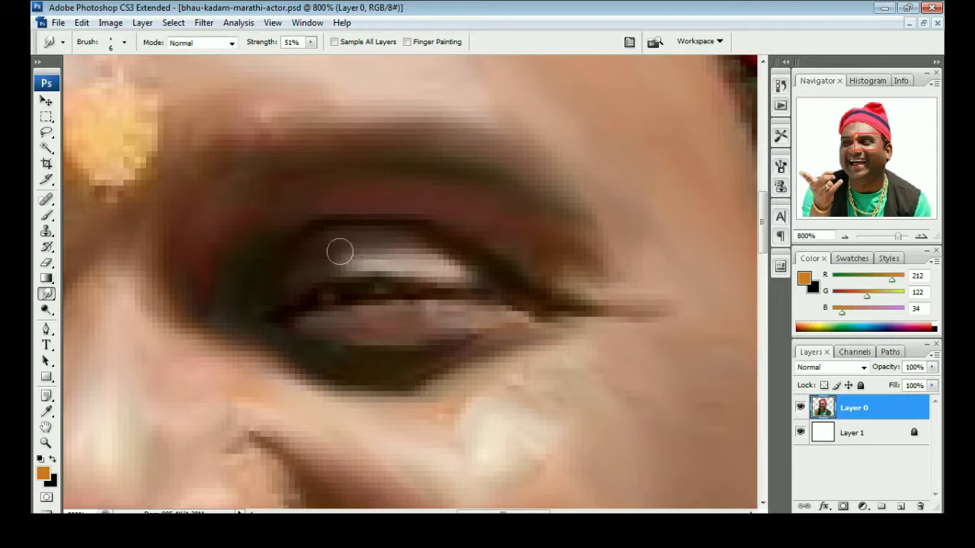
scroll(495, 228, up, 1)
scroll(538, 214, left, 4)
scroll(441, 348, left, 1)
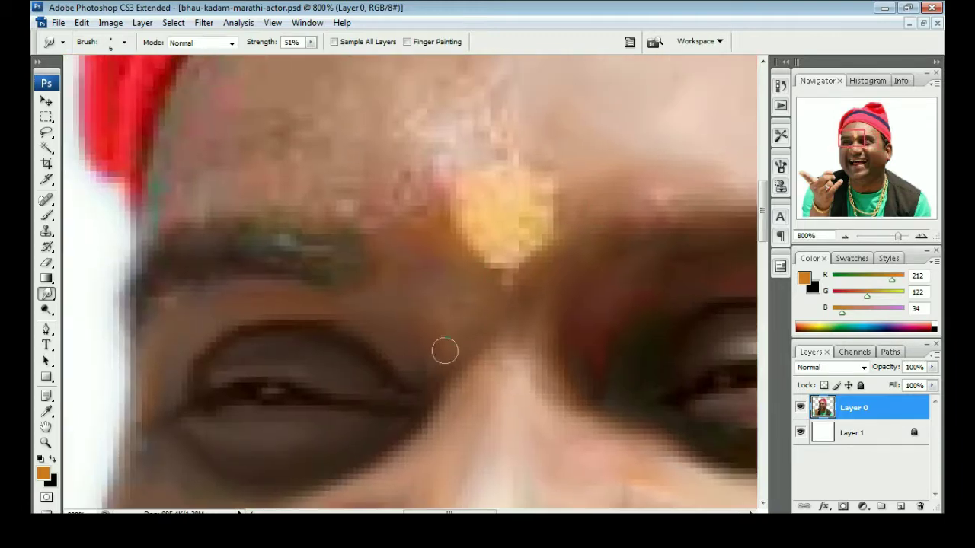
scroll(335, 264, left, 2)
scroll(277, 297, up, 1)
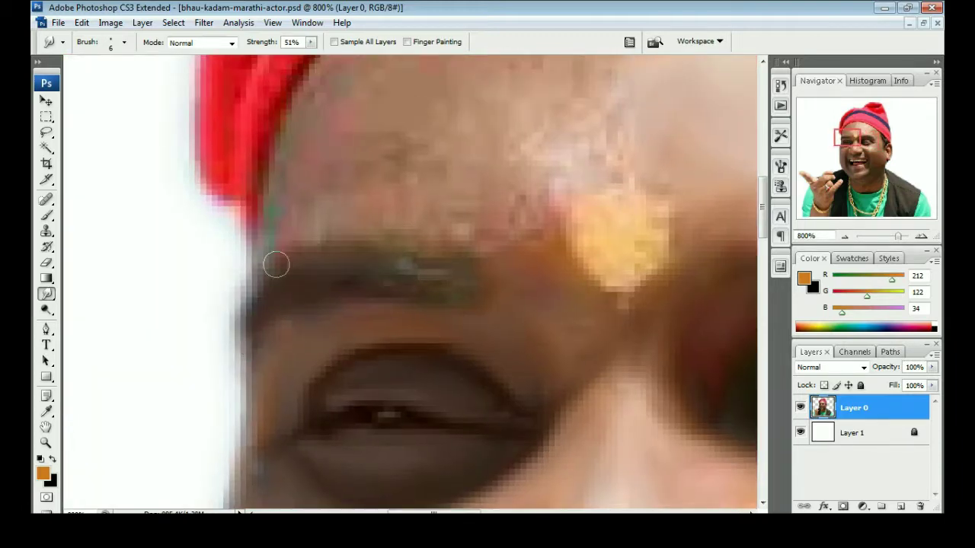
scroll(413, 267, up, 1)
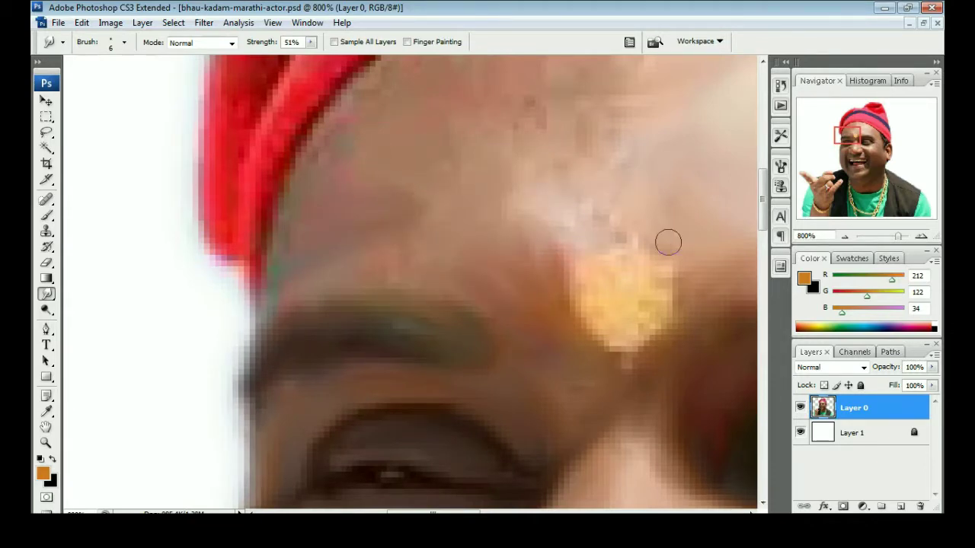
scroll(533, 259, up, 3)
scroll(487, 236, right, 1)
Step: With a larger brush, smudge the broad forehead up to the cap's edge
key(bracketright)
key(bracketright)
key(bracketright)
scroll(426, 243, up, 1)
scroll(348, 250, right, 2)
scroll(452, 228, down, 1)
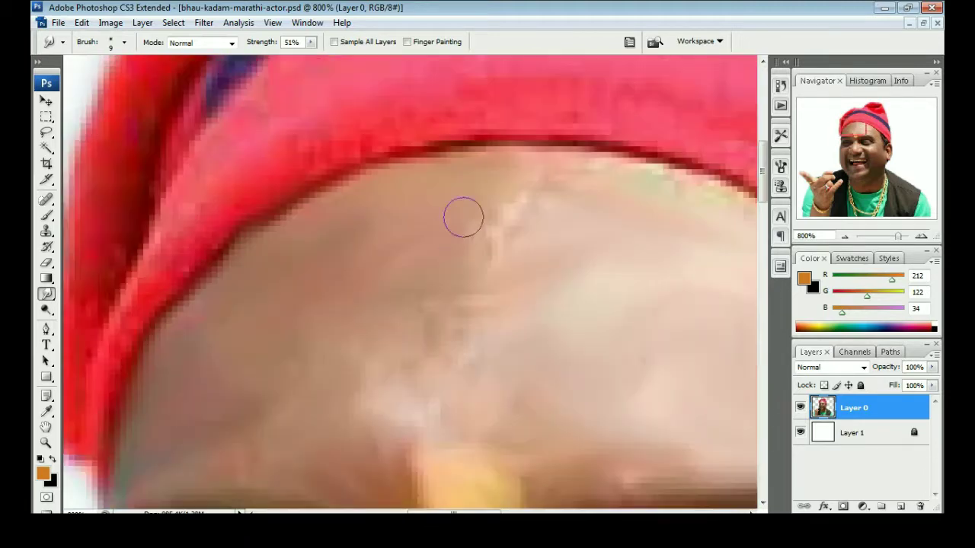
scroll(442, 305, down, 1)
scroll(538, 220, up, 1)
scroll(538, 220, right, 1)
scroll(449, 287, down, 2)
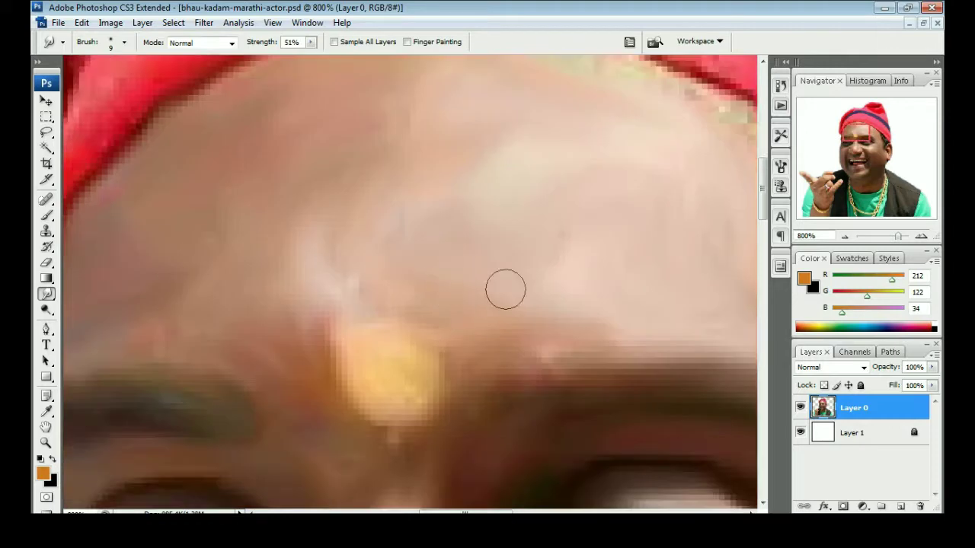
scroll(449, 287, right, 3)
scroll(448, 288, up, 1)
scroll(393, 307, right, 1)
scroll(394, 307, down, 1)
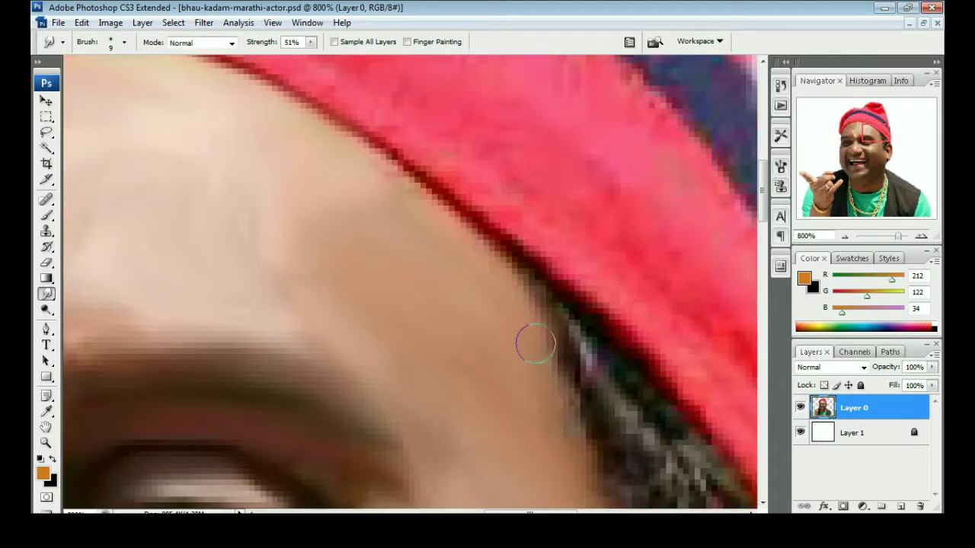
scroll(394, 307, down, 1)
scroll(393, 306, right, 1)
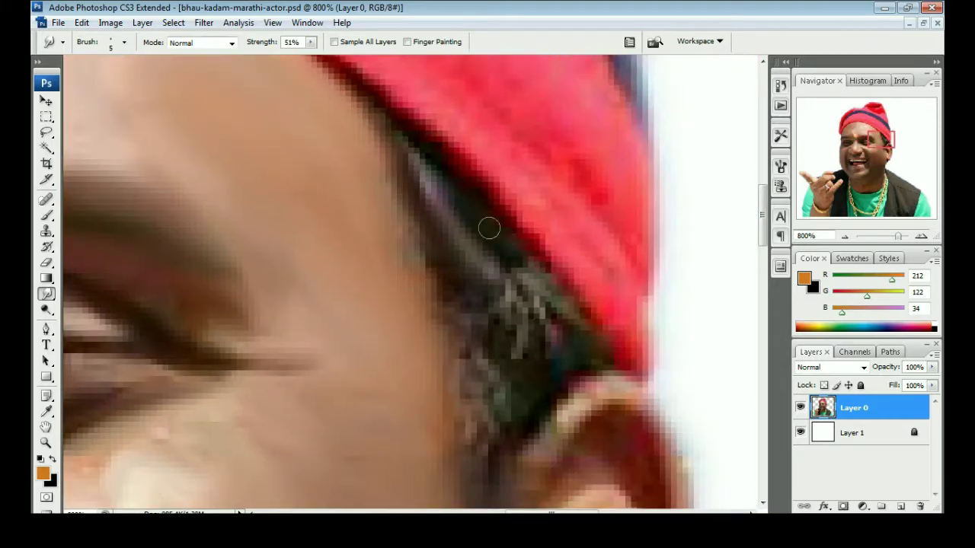
Step: Smudge the sideburn hair at the temple into soft strokes
scroll(450, 251, down, 1)
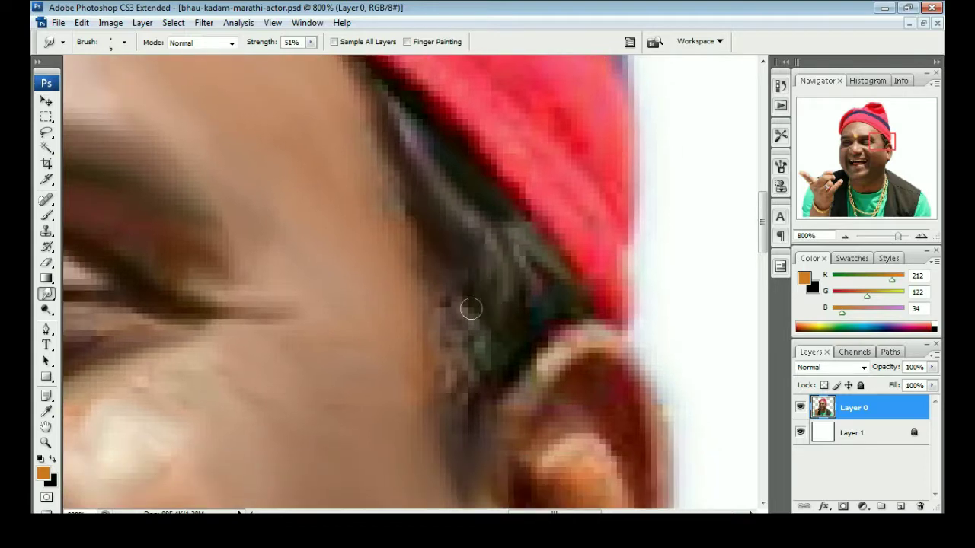
scroll(457, 282, down, 1)
scroll(453, 244, down, 1)
scroll(495, 210, up, 1)
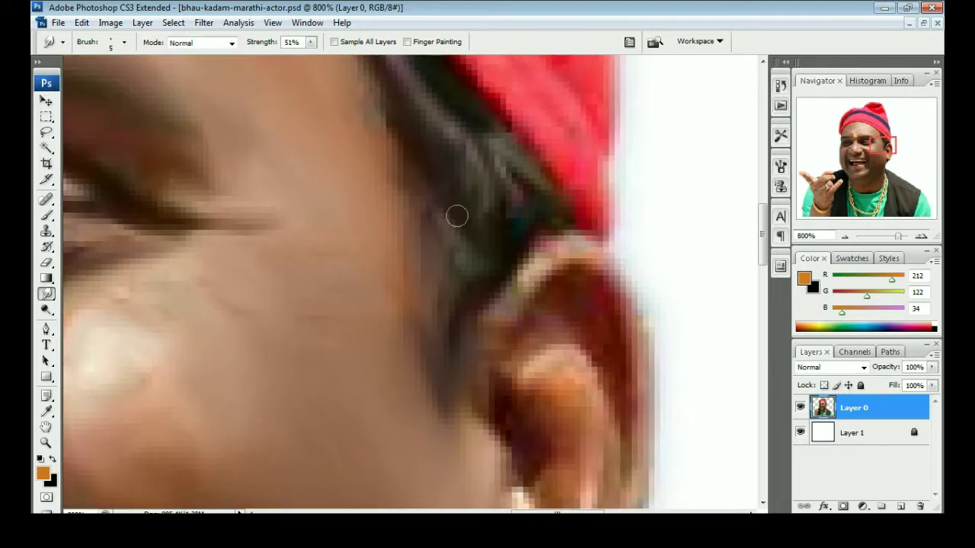
scroll(518, 233, right, 1)
scroll(457, 305, down, 1)
scroll(404, 297, right, 1)
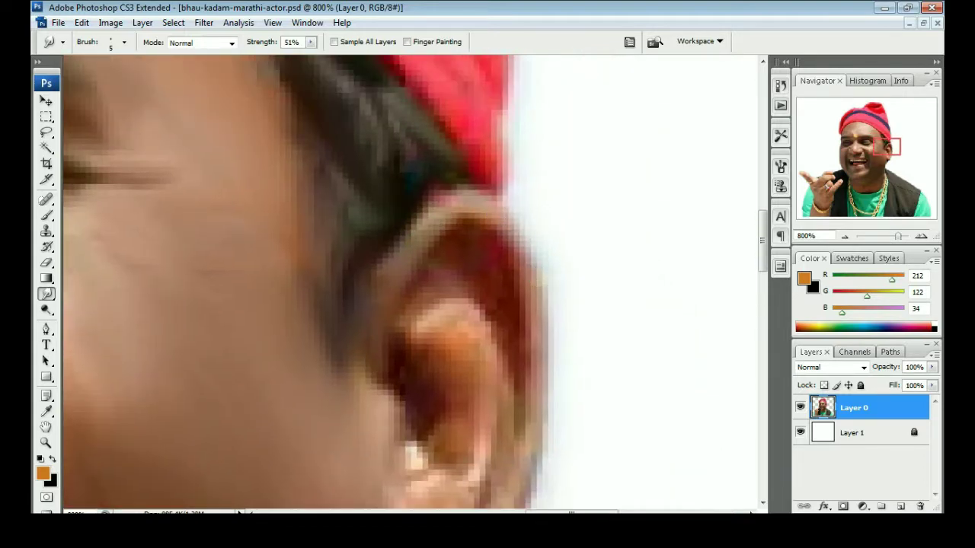
scroll(460, 235, right, 1)
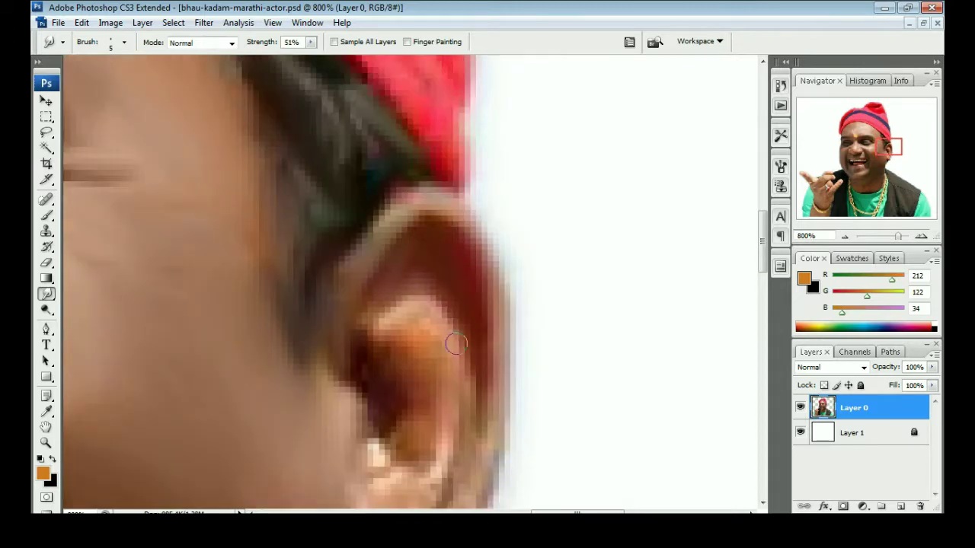
scroll(455, 344, down, 1)
scroll(456, 282, right, 1)
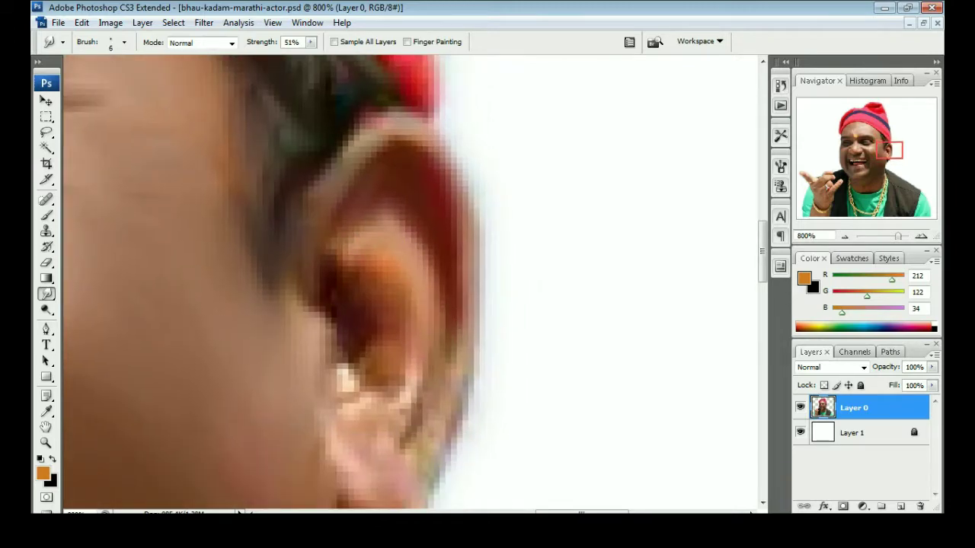
scroll(408, 348, down, 1)
scroll(409, 348, left, 1)
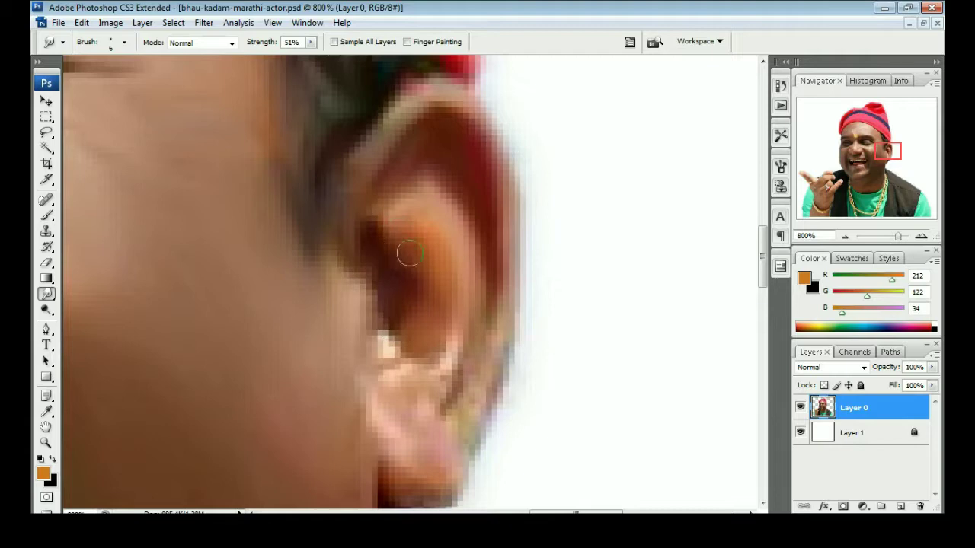
scroll(365, 286, down, 1)
Step: Blend the ear and jaw edge, starting along the red cap's brim
scroll(389, 316, right, 1)
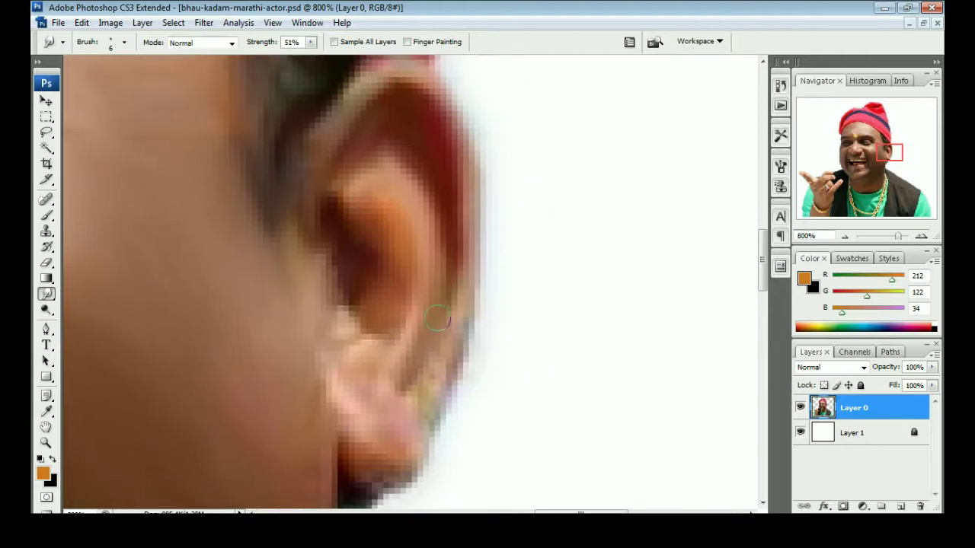
scroll(437, 319, down, 1)
scroll(379, 357, left, 1)
scroll(428, 339, up, 1)
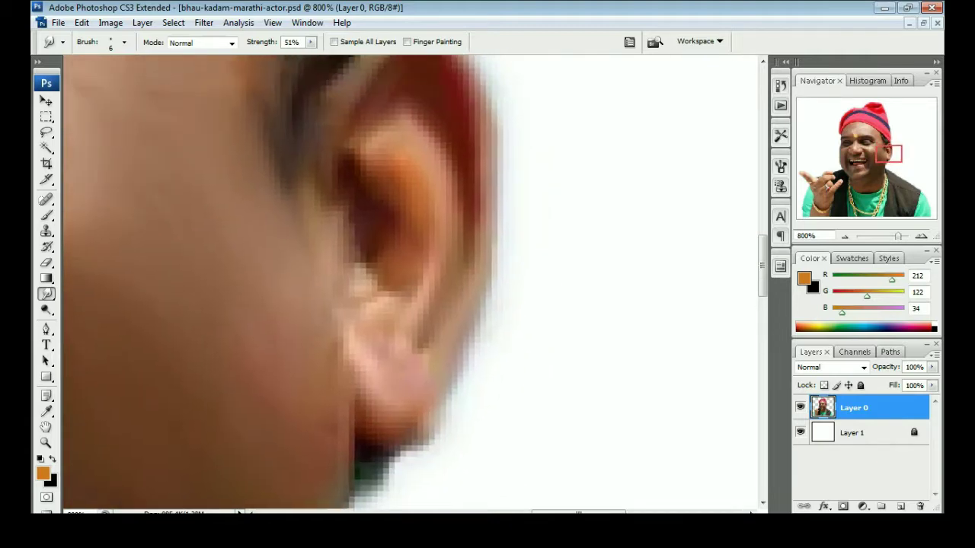
scroll(372, 374, down, 1)
scroll(373, 374, left, 1)
scroll(418, 385, down, 2)
scroll(324, 232, up, 2)
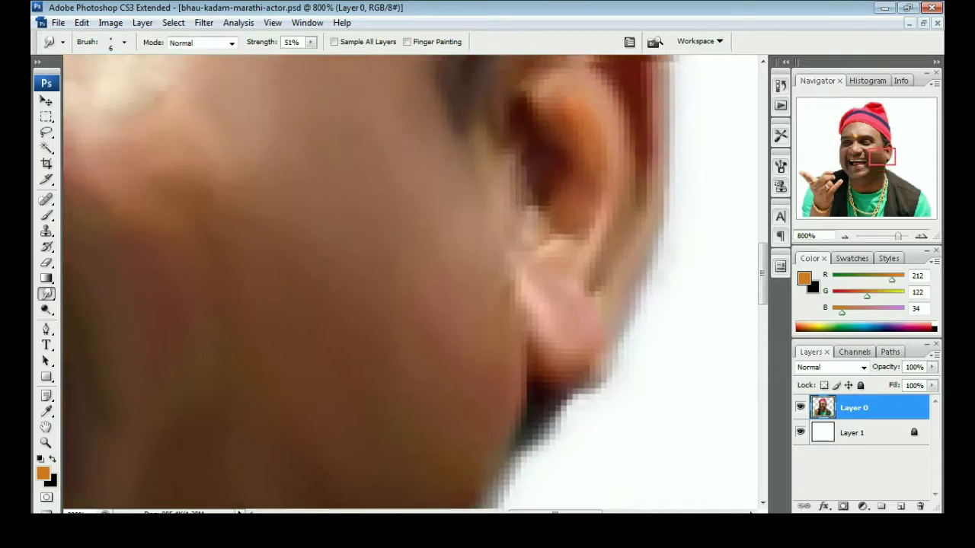
scroll(323, 232, up, 2)
scroll(324, 232, up, 1)
scroll(323, 233, left, 1)
scroll(446, 399, up, 2)
scroll(446, 399, left, 1)
Step: Smudge along the outer edges of the pink cap at 51% strength
scroll(447, 398, right, 1)
scroll(374, 392, right, 1)
scroll(283, 295, up, 1)
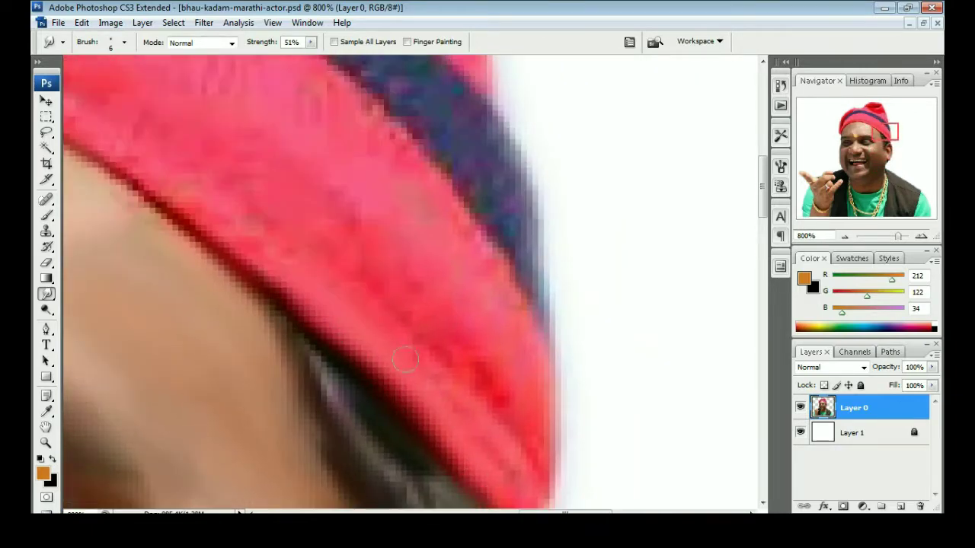
scroll(351, 304, right, 1)
scroll(350, 304, down, 1)
scroll(266, 244, up, 1)
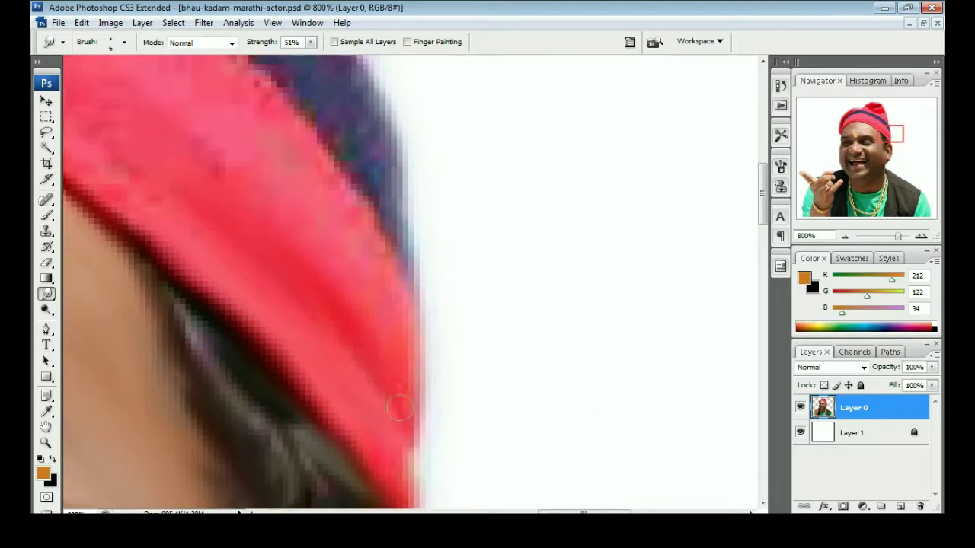
scroll(392, 328, up, 1)
scroll(284, 183, left, 1)
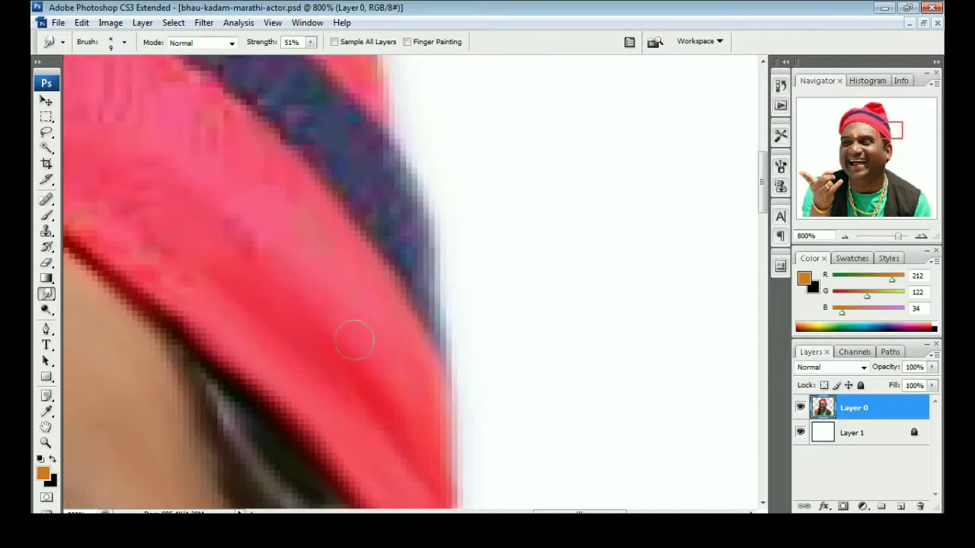
scroll(351, 335, left, 1)
scroll(533, 348, left, 1)
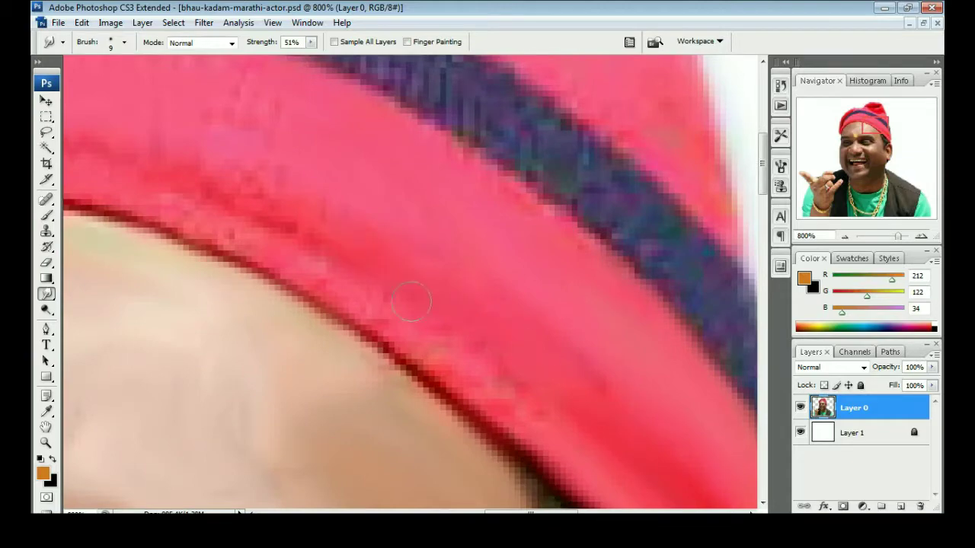
scroll(533, 347, up, 1)
scroll(457, 319, down, 1)
scroll(392, 272, right, 1)
scroll(374, 323, left, 1)
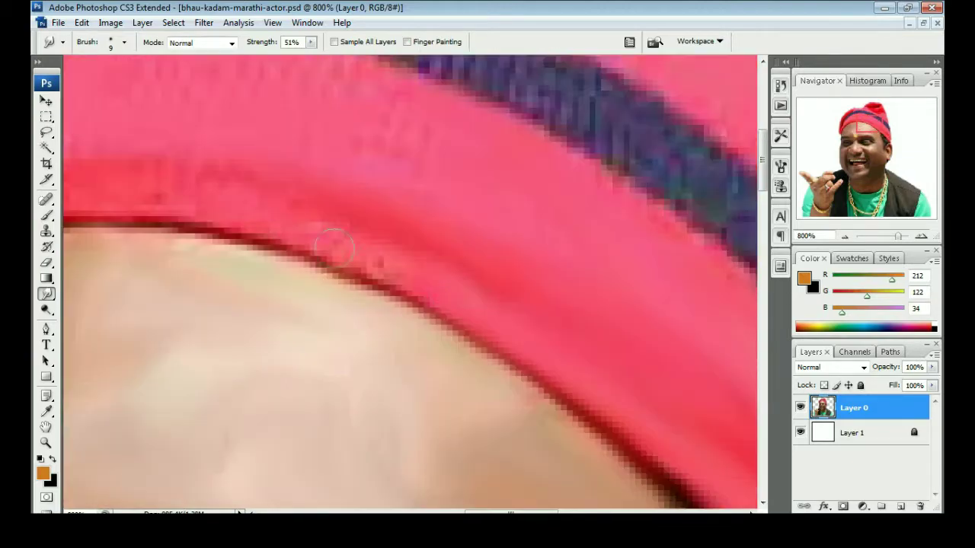
scroll(375, 323, up, 1)
scroll(377, 305, right, 1)
scroll(379, 290, left, 1)
scroll(380, 270, up, 1)
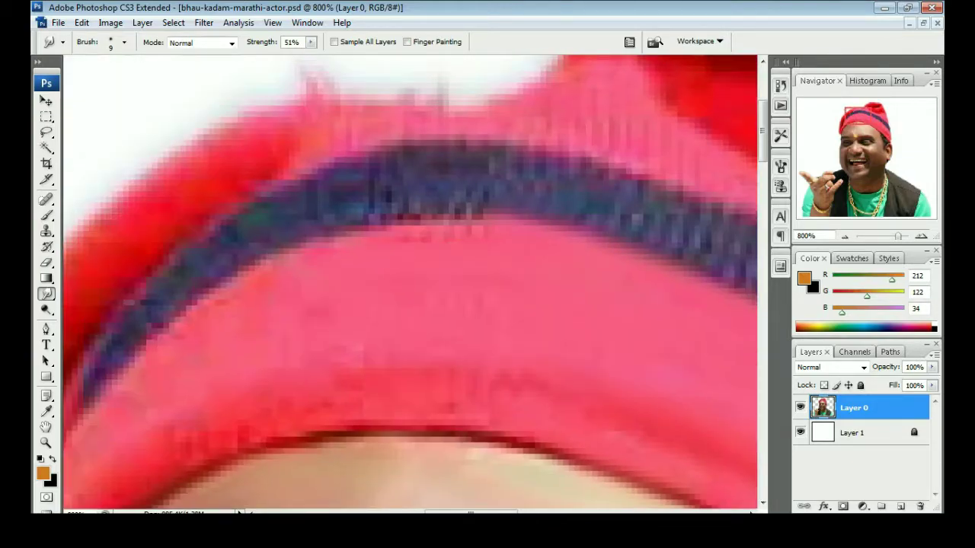
scroll(380, 270, down, 1)
scroll(147, 294, down, 1)
scroll(380, 320, down, 1)
scroll(571, 342, up, 1)
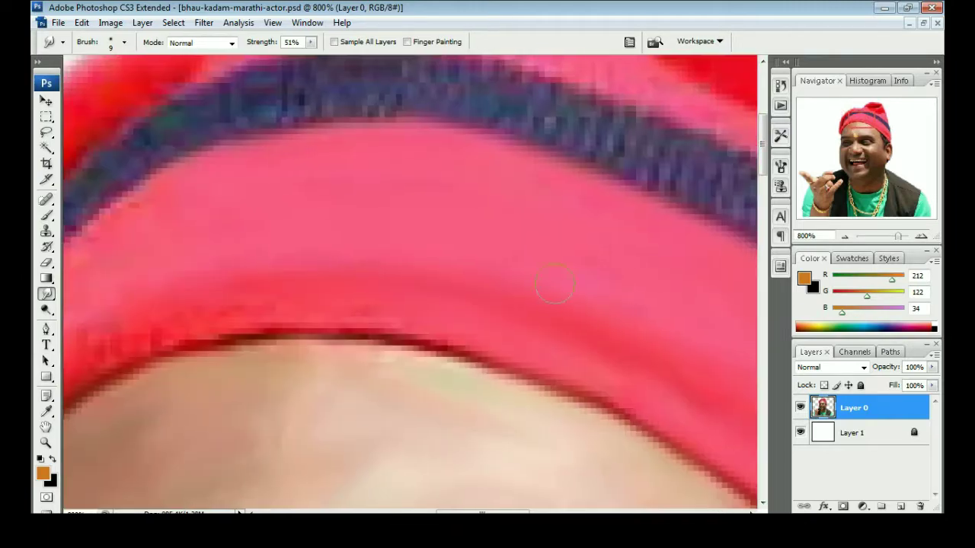
scroll(261, 305, left, 1)
scroll(262, 304, down, 1)
scroll(261, 305, left, 1)
scroll(261, 305, up, 1)
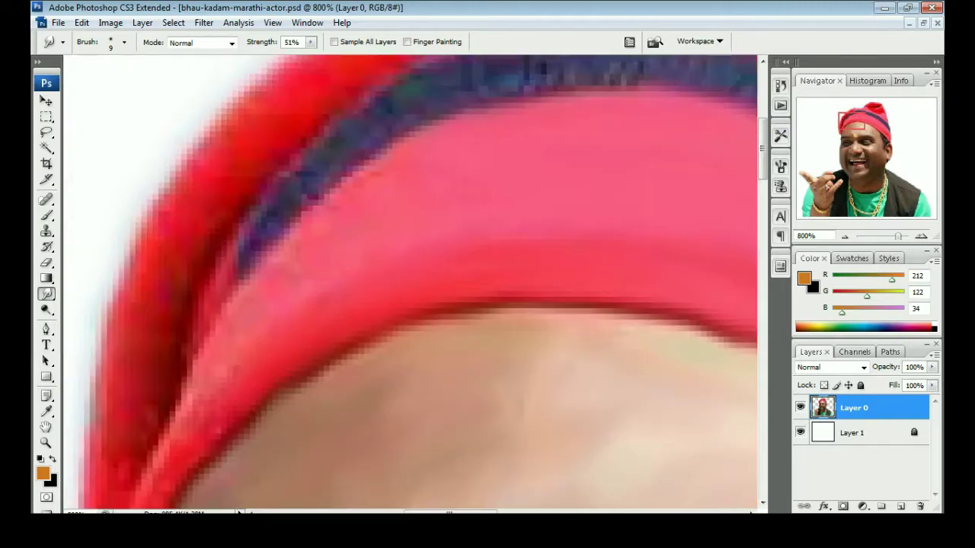
scroll(479, 218, left, 1)
scroll(381, 294, up, 1)
scroll(389, 290, down, 2)
scroll(389, 290, left, 1)
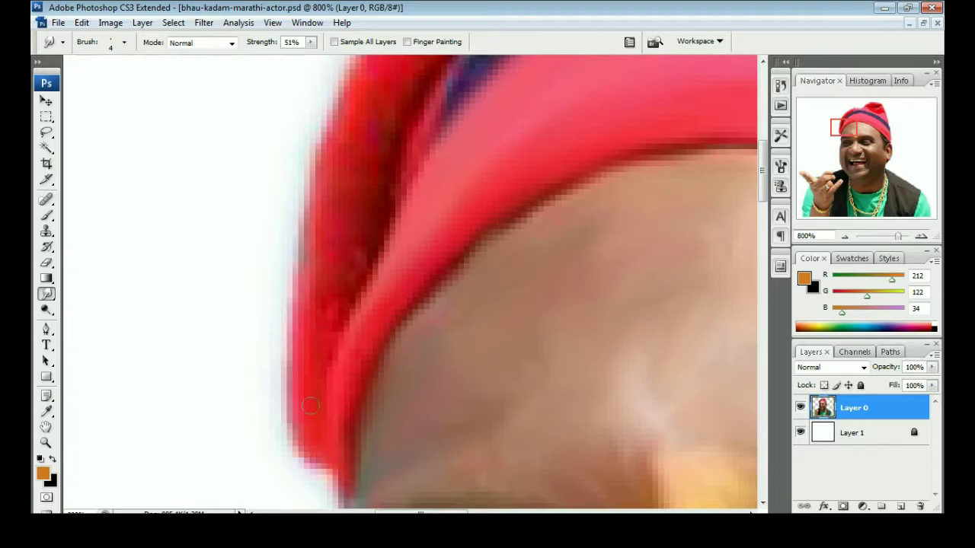
scroll(311, 406, up, 1)
Step: Zoom in closer on the cap edge and smudge it with a smaller brush
key(bracketright)
key(bracketright)
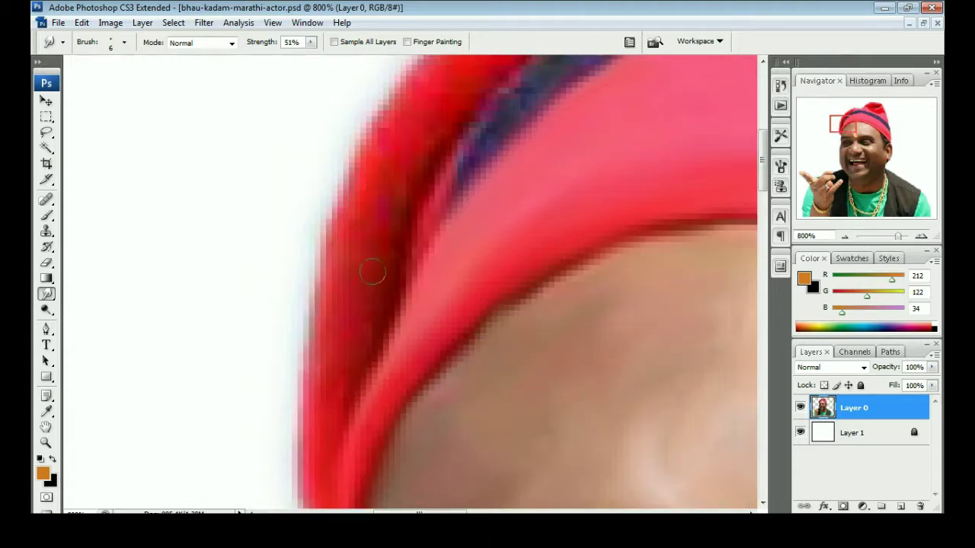
scroll(374, 272, up, 1)
scroll(316, 312, up, 1)
scroll(457, 231, down, 2)
scroll(419, 213, left, 1)
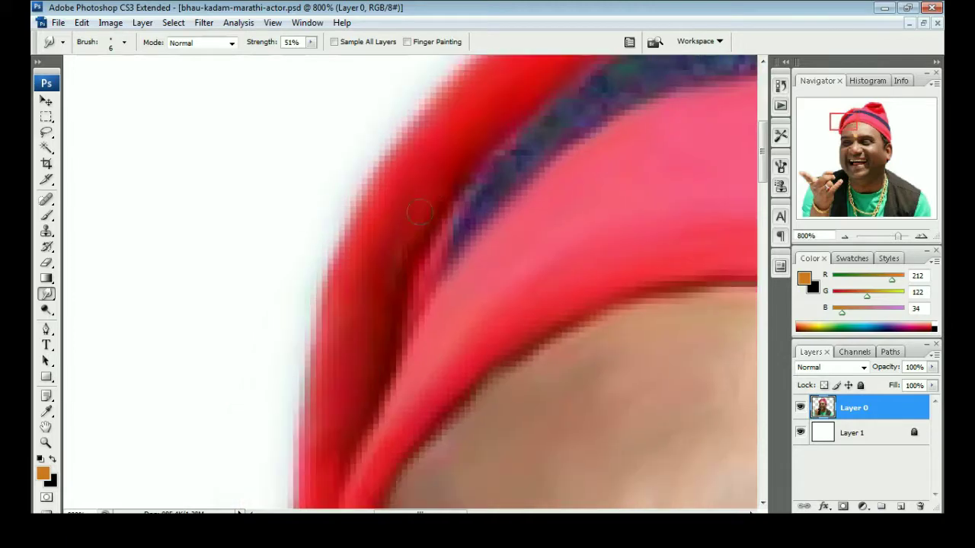
key(bracketleft)
key(bracketleft)
scroll(356, 294, up, 1)
key(ctrl+plus)
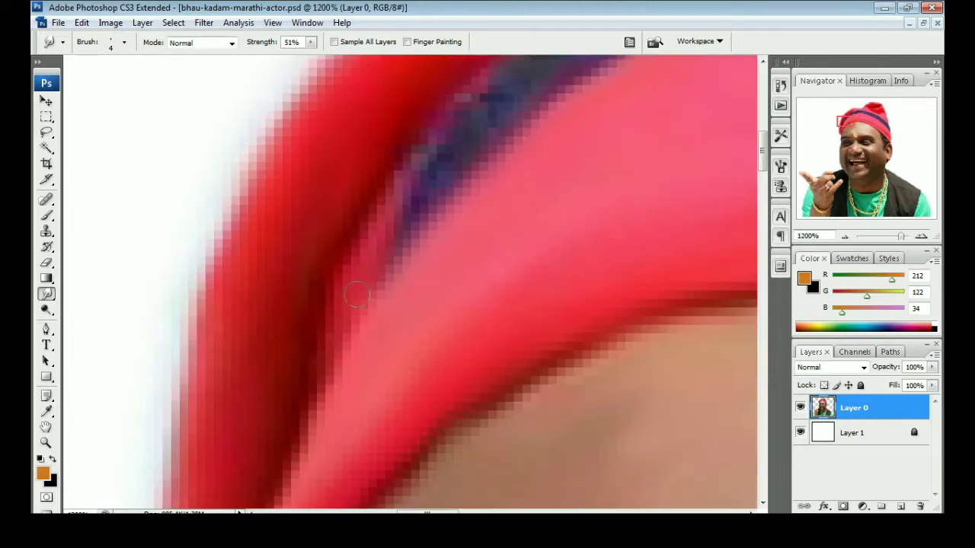
scroll(354, 233, up, 1)
scroll(290, 286, right, 1)
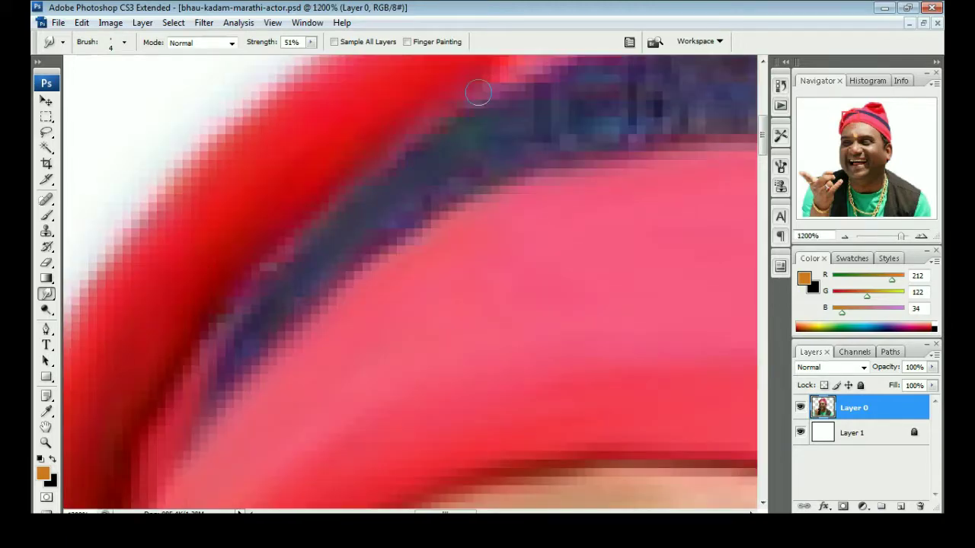
scroll(233, 267, right, 2)
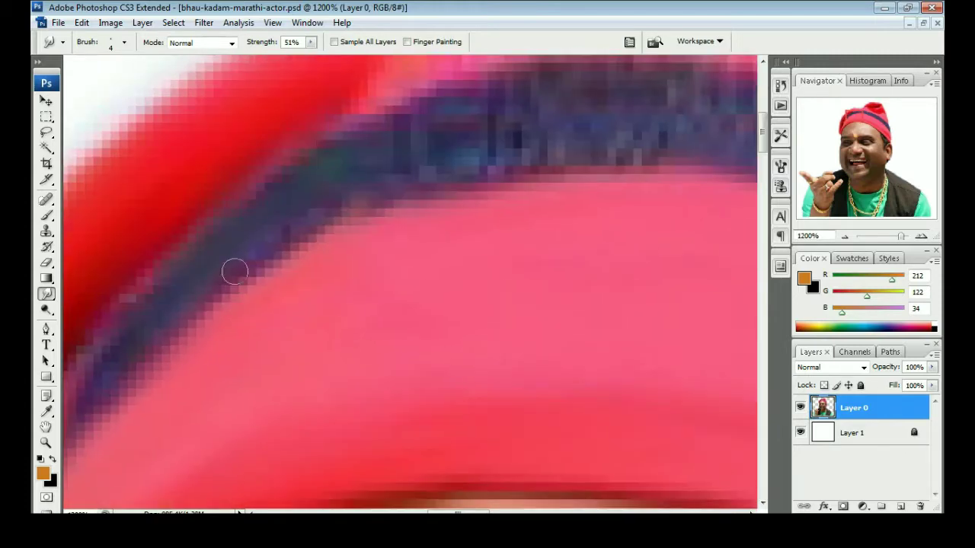
scroll(278, 345, up, 1)
scroll(278, 345, left, 1)
scroll(278, 345, down, 1)
scroll(278, 345, right, 1)
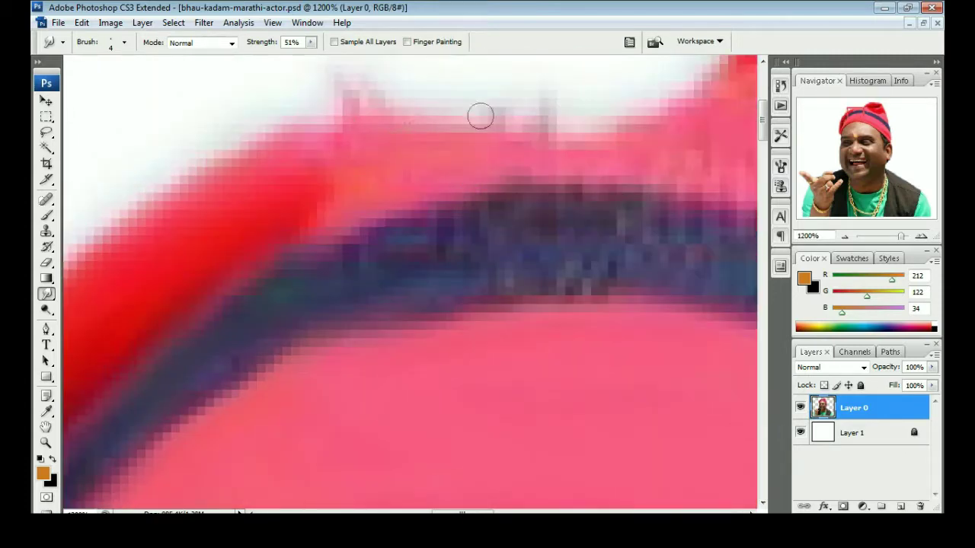
scroll(227, 155, down, 1)
scroll(227, 155, up, 1)
Step: Slightly enlarge the brush and smudge the cap's dark blue band smooth
key(bracketright)
key(bracketright)
scroll(431, 187, right, 1)
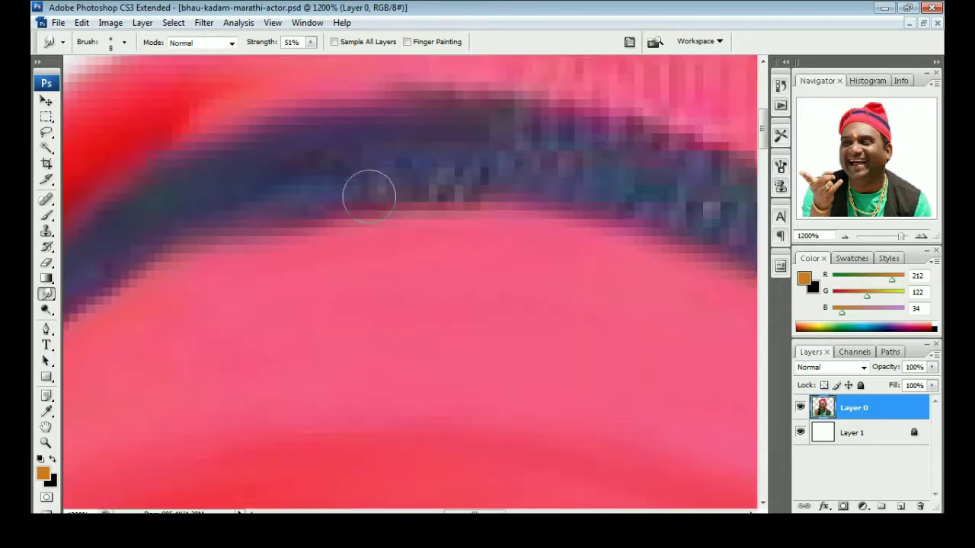
scroll(320, 192, right, 2)
scroll(320, 192, right, 1)
scroll(540, 269, down, 1)
scroll(540, 269, right, 1)
scroll(322, 220, right, 1)
scroll(403, 246, right, 1)
scroll(403, 246, down, 1)
scroll(434, 385, right, 1)
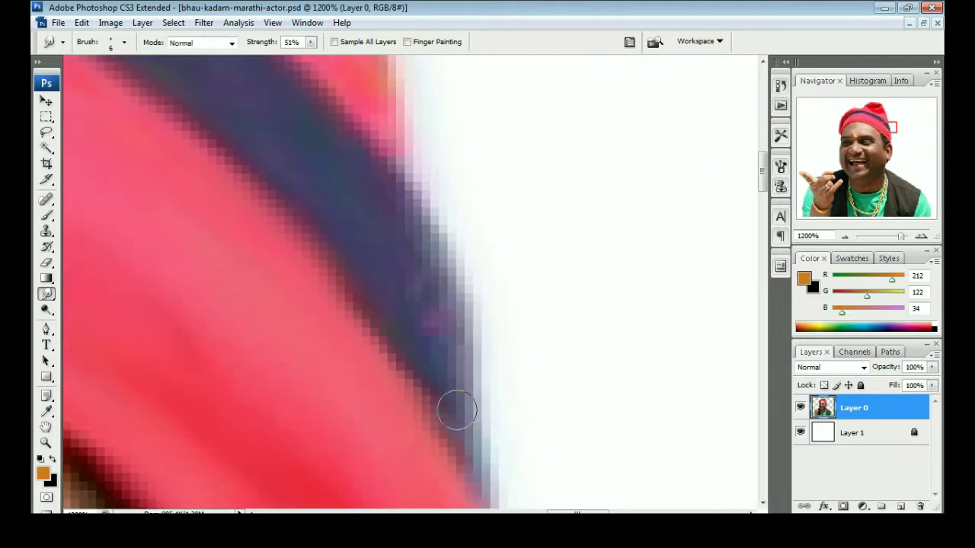
scroll(435, 386, up, 1)
scroll(435, 386, left, 3)
scroll(442, 329, right, 3)
scroll(441, 329, up, 1)
scroll(472, 262, left, 1)
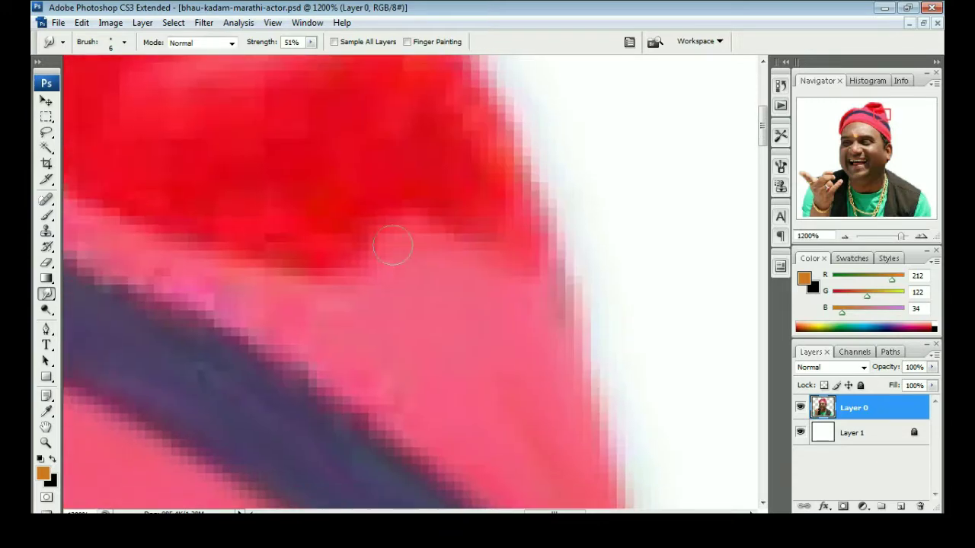
scroll(475, 397, down, 1)
scroll(475, 397, up, 1)
scroll(475, 396, left, 1)
scroll(465, 358, up, 1)
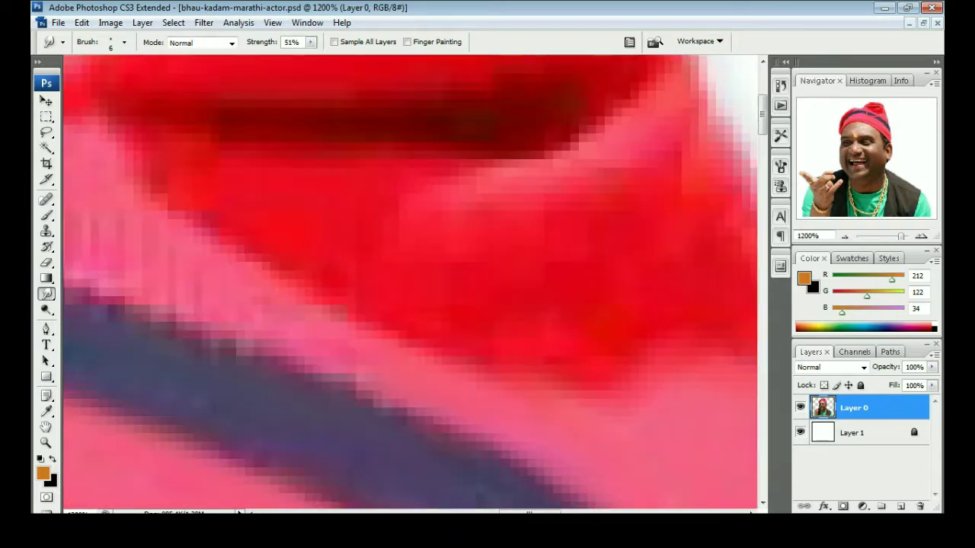
scroll(457, 335, left, 2)
scroll(448, 309, up, 1)
scroll(448, 309, left, 1)
scroll(448, 308, down, 1)
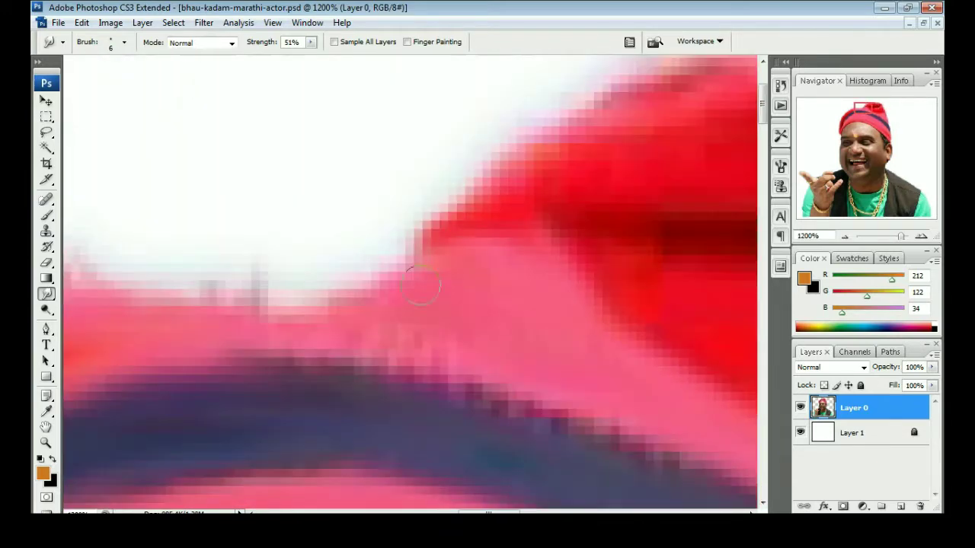
scroll(461, 257, left, 2)
scroll(349, 293, down, 1)
scroll(349, 293, left, 2)
scroll(383, 322, up, 1)
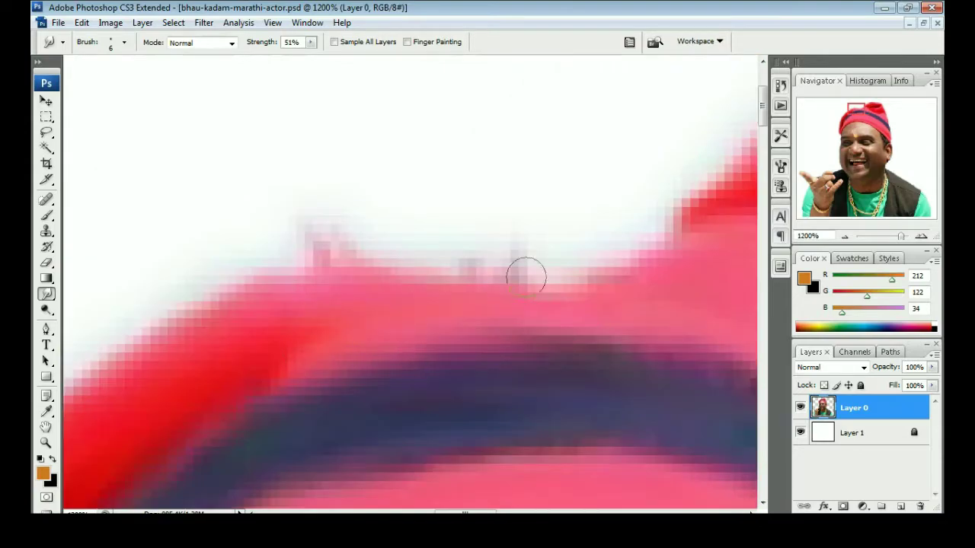
scroll(527, 296, down, 2)
scroll(337, 228, left, 1)
scroll(337, 228, down, 2)
scroll(311, 211, right, 2)
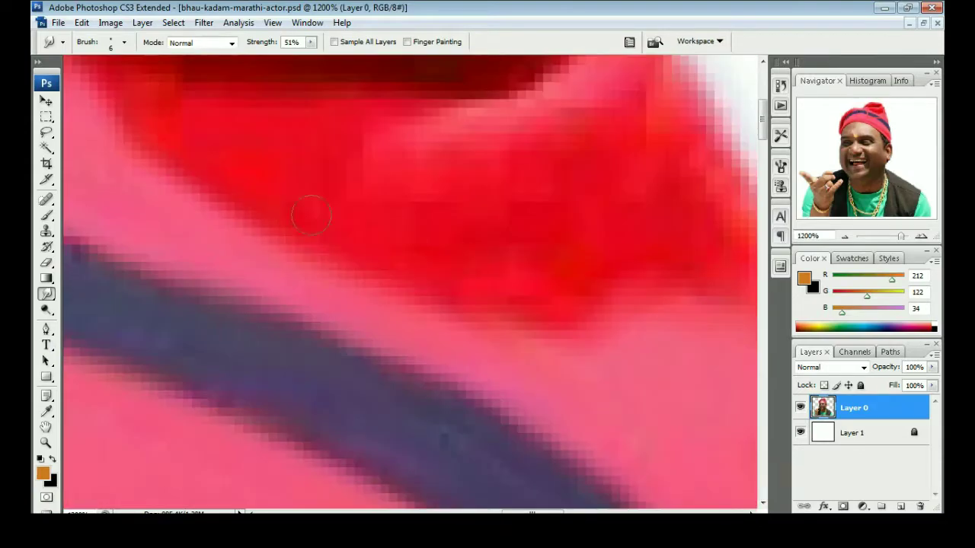
scroll(311, 211, right, 1)
scroll(548, 305, up, 1)
scroll(316, 348, up, 1)
scroll(294, 314, left, 1)
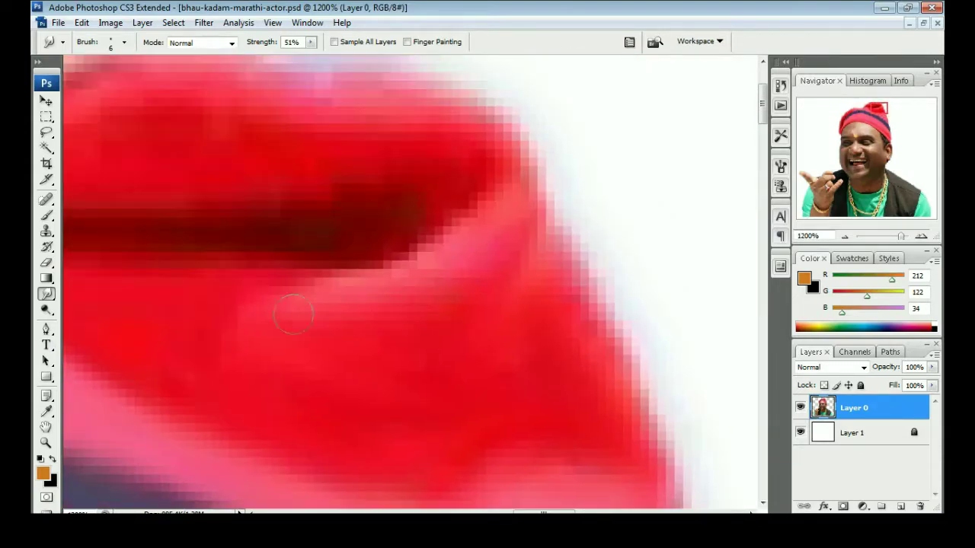
scroll(383, 252, up, 2)
scroll(488, 292, left, 2)
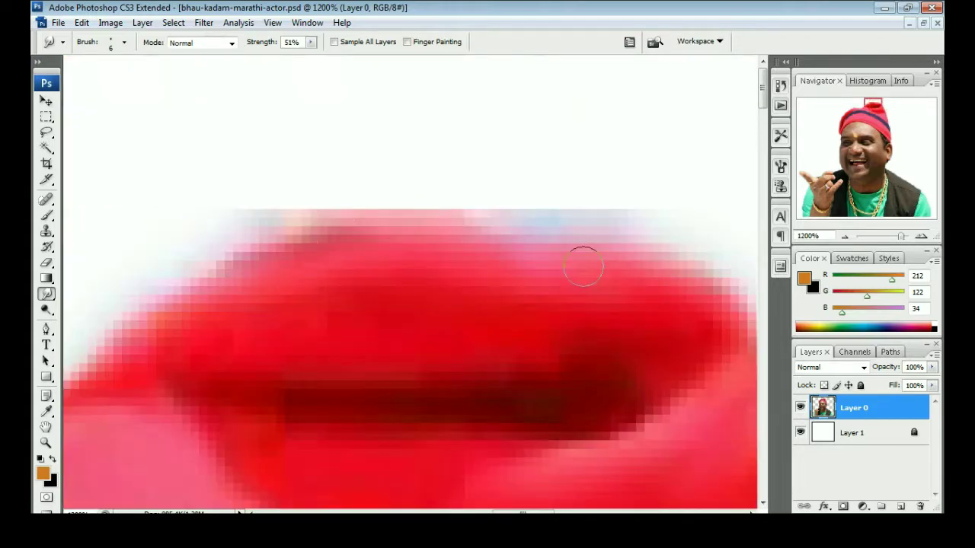
scroll(434, 298, down, 1)
scroll(331, 326, left, 2)
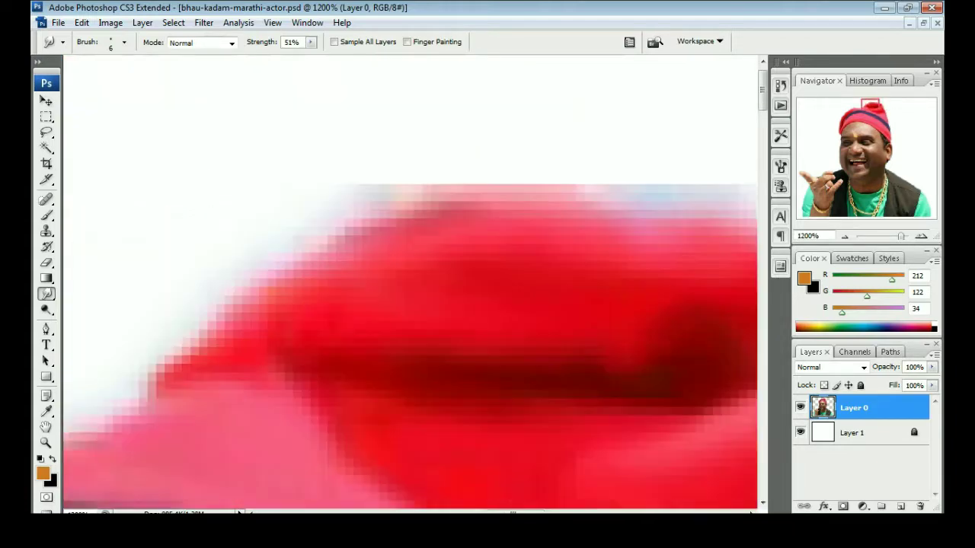
scroll(412, 267, down, 2)
scroll(413, 261, up, 1)
scroll(533, 279, down, 2)
scroll(393, 271, down, 2)
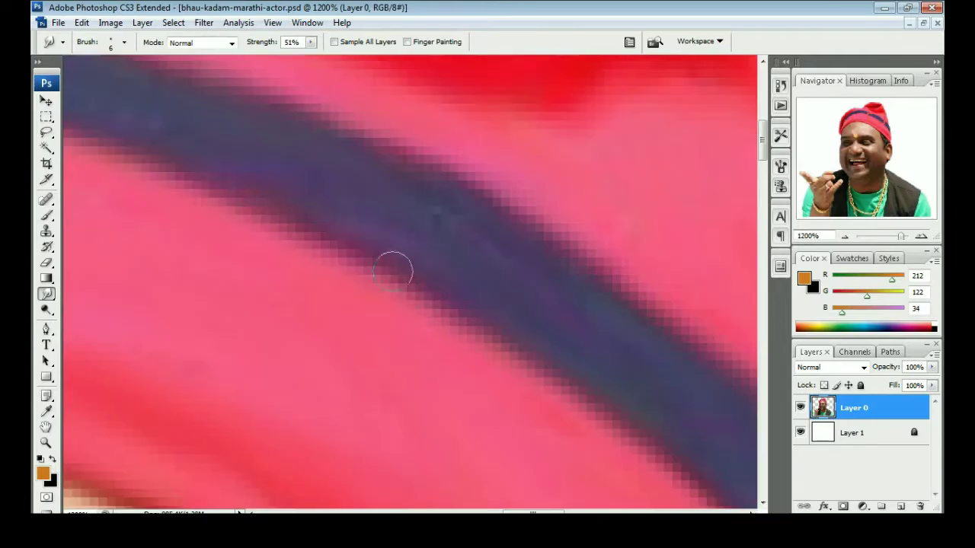
scroll(393, 271, down, 1)
scroll(393, 272, down, 2)
scroll(393, 271, up, 1)
scroll(393, 271, right, 1)
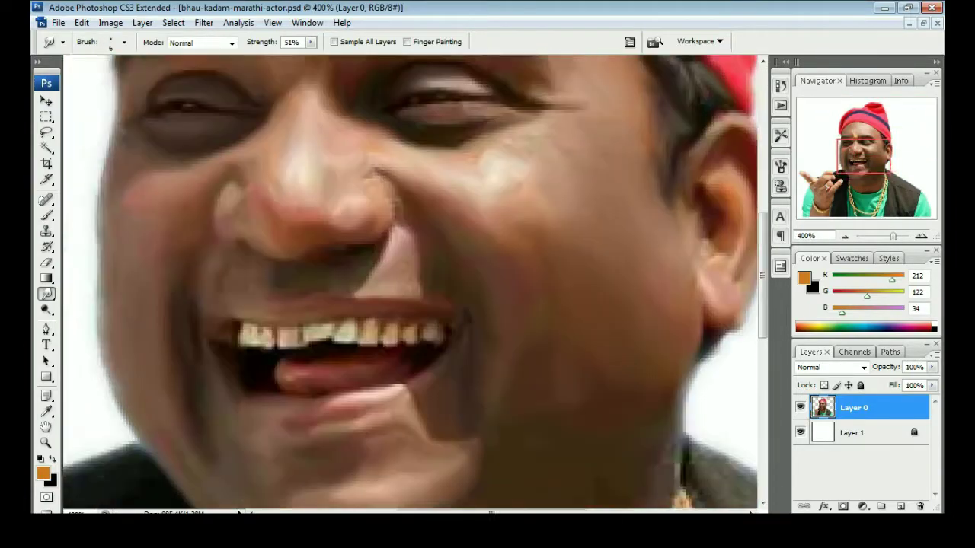
Step: Smudge the top of the gold chain into the jacket
scroll(499, 343, down, 3)
scroll(498, 343, right, 2)
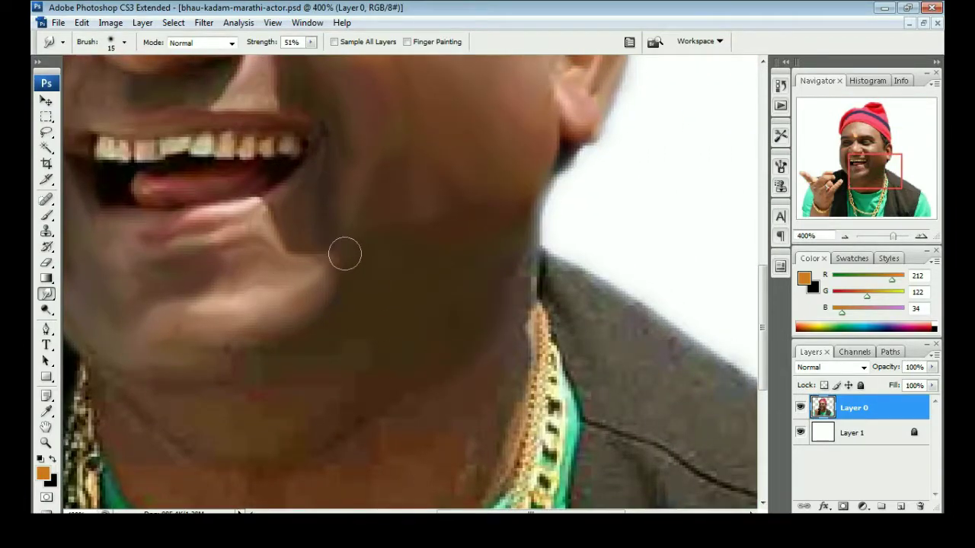
scroll(268, 374, down, 2)
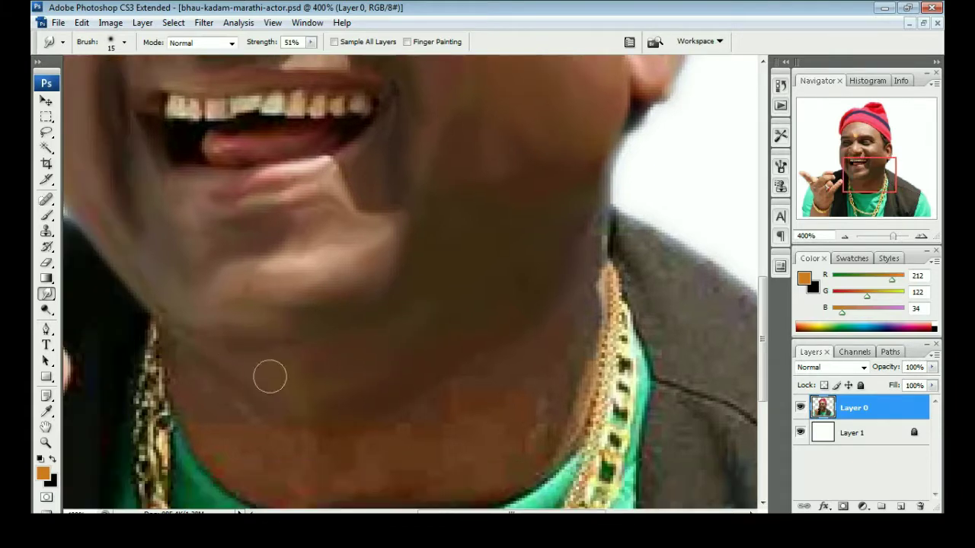
scroll(268, 374, right, 2)
scroll(236, 383, left, 2)
scroll(236, 382, down, 1)
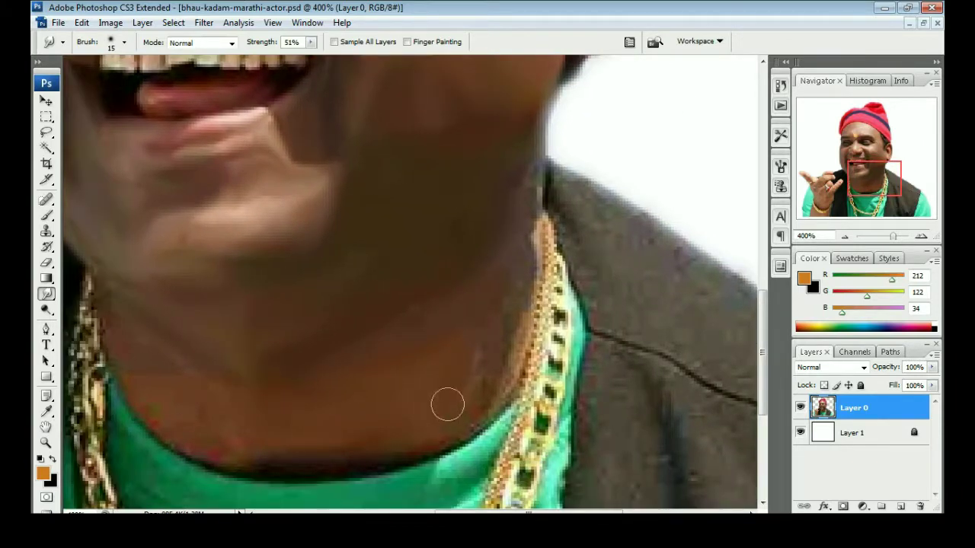
scroll(433, 394, down, 3)
scroll(272, 342, left, 5)
scroll(310, 360, up, 3)
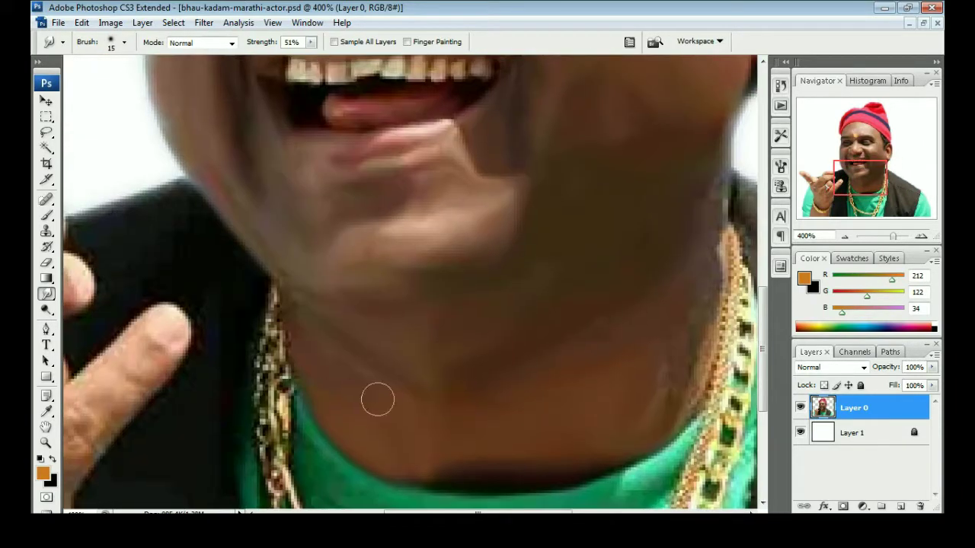
scroll(364, 385, right, 5)
scroll(231, 467, right, 2)
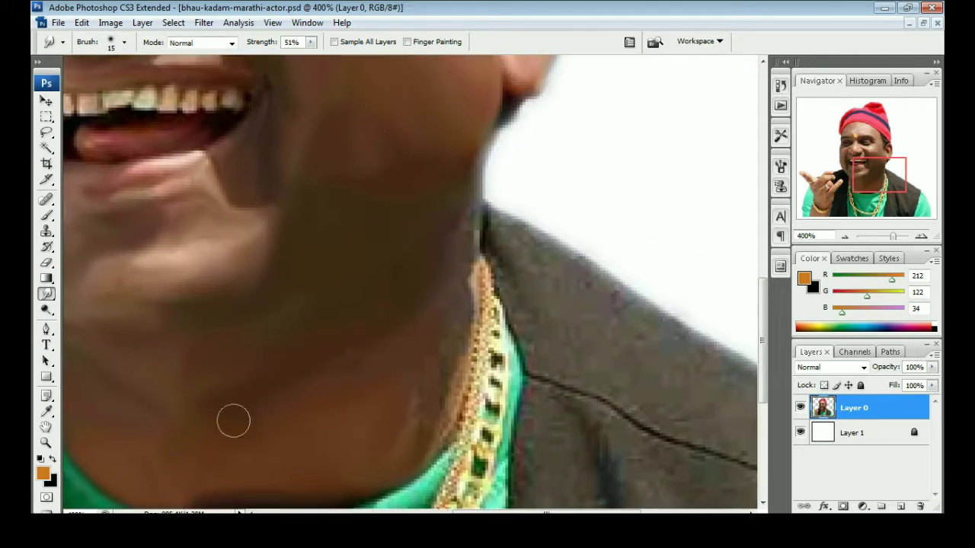
scroll(417, 399, up, 2)
scroll(272, 451, up, 2)
scroll(405, 331, up, 2)
scroll(405, 332, up, 2)
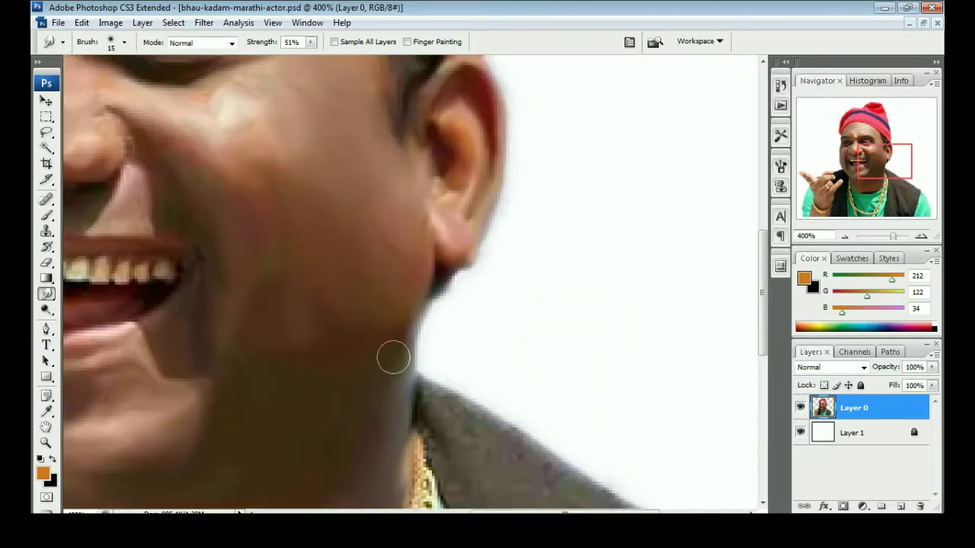
scroll(387, 363, down, 2)
scroll(333, 330, right, 2)
scroll(333, 330, down, 2)
scroll(474, 414, down, 2)
scroll(475, 413, right, 2)
drag(196, 179, 219, 210)
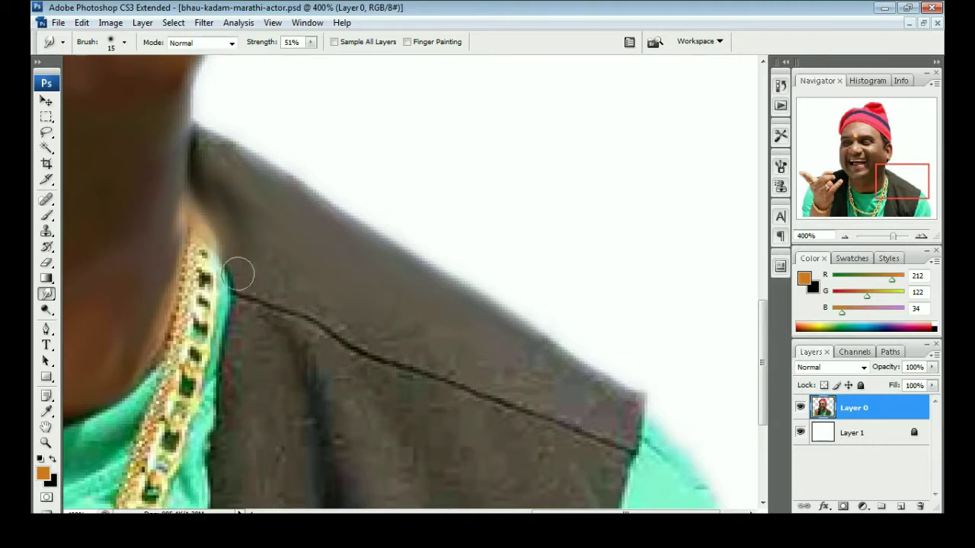
Step: Smudge the dark jacket collar over his right shoulder into smooth tones
scroll(310, 279, down, 2)
scroll(310, 279, right, 2)
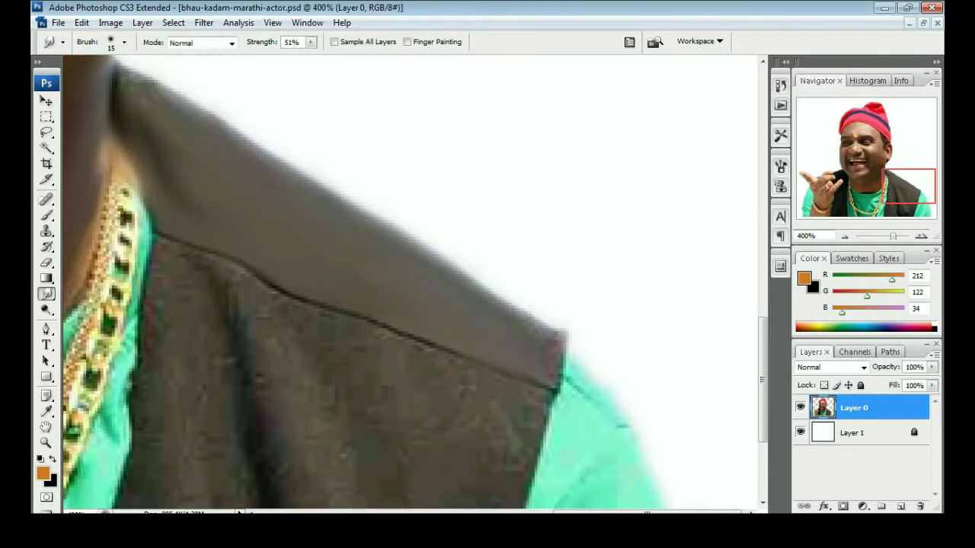
scroll(477, 312, down, 2)
scroll(336, 312, down, 2)
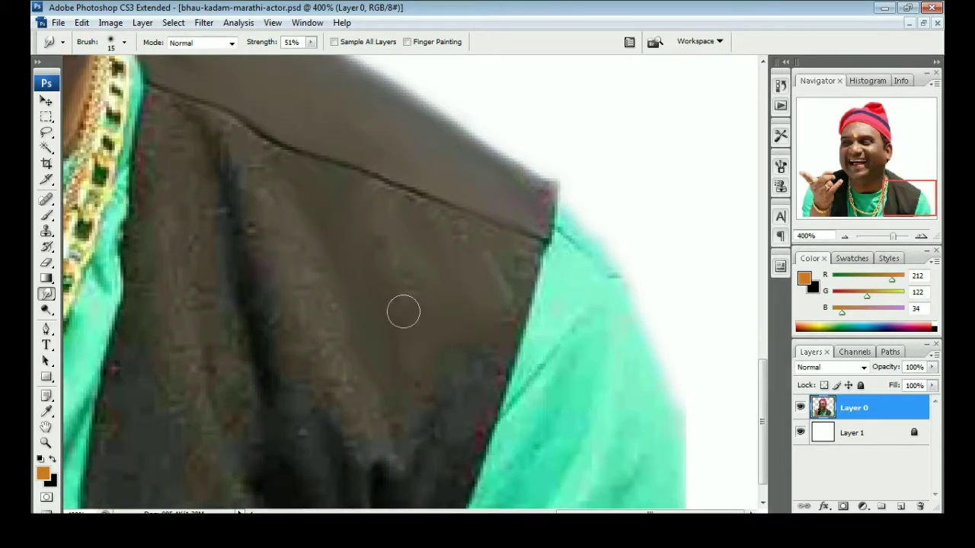
scroll(429, 337, down, 1)
scroll(492, 338, left, 1)
scroll(583, 403, left, 2)
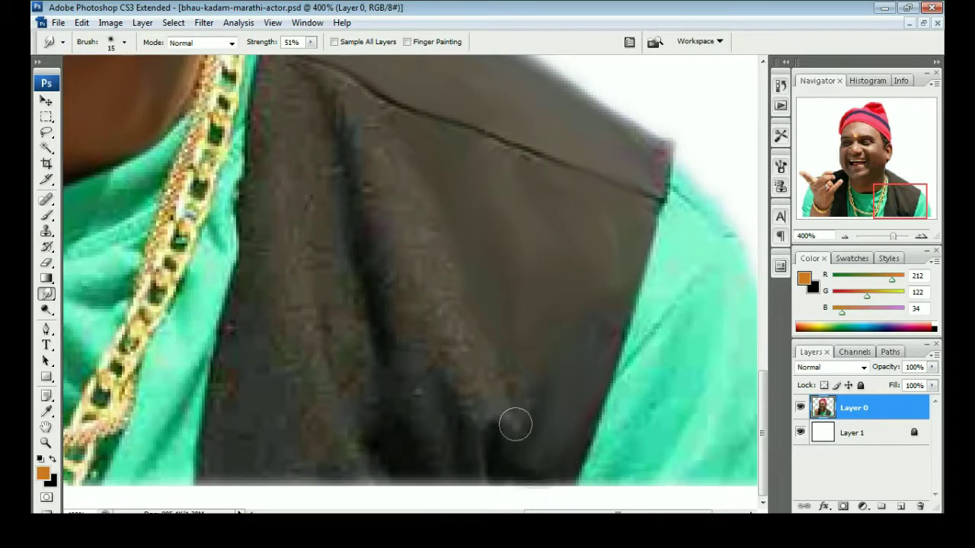
scroll(431, 294, up, 1)
scroll(448, 421, down, 1)
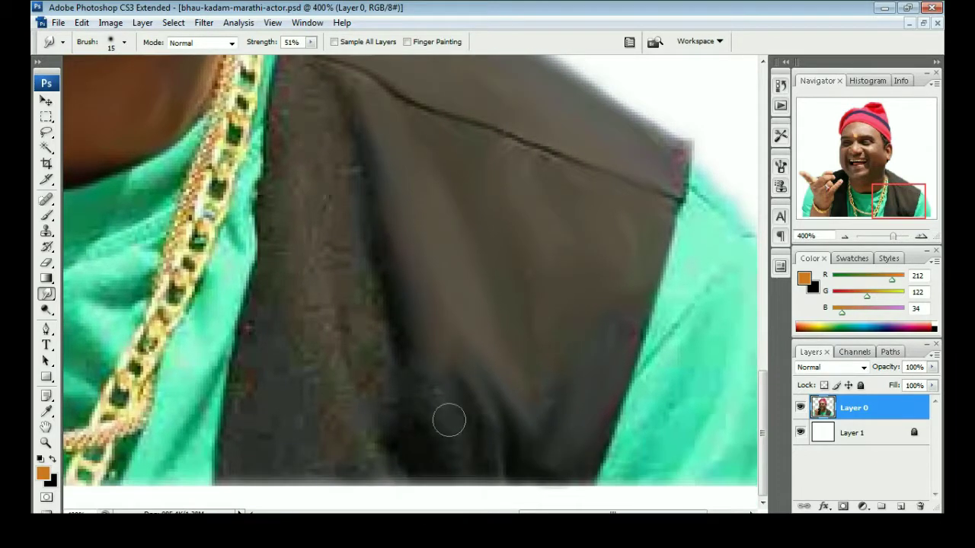
scroll(372, 126, up, 1)
scroll(372, 127, left, 1)
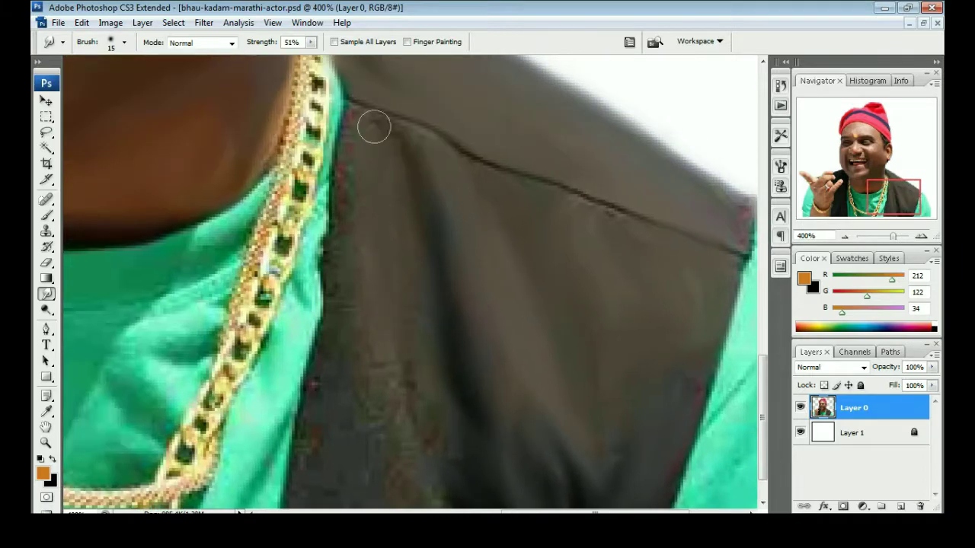
scroll(385, 137, down, 1)
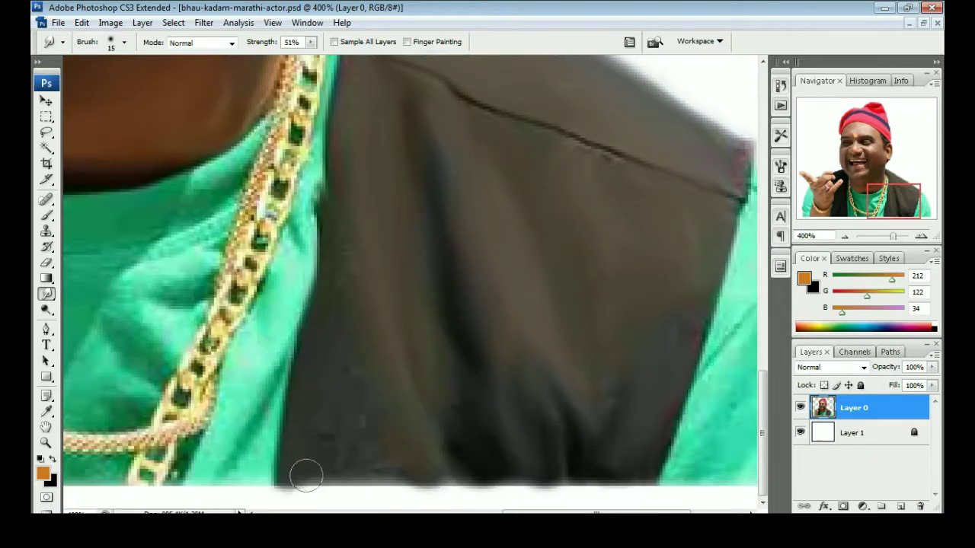
scroll(305, 473, left, 1)
scroll(381, 319, left, 1)
scroll(432, 198, left, 1)
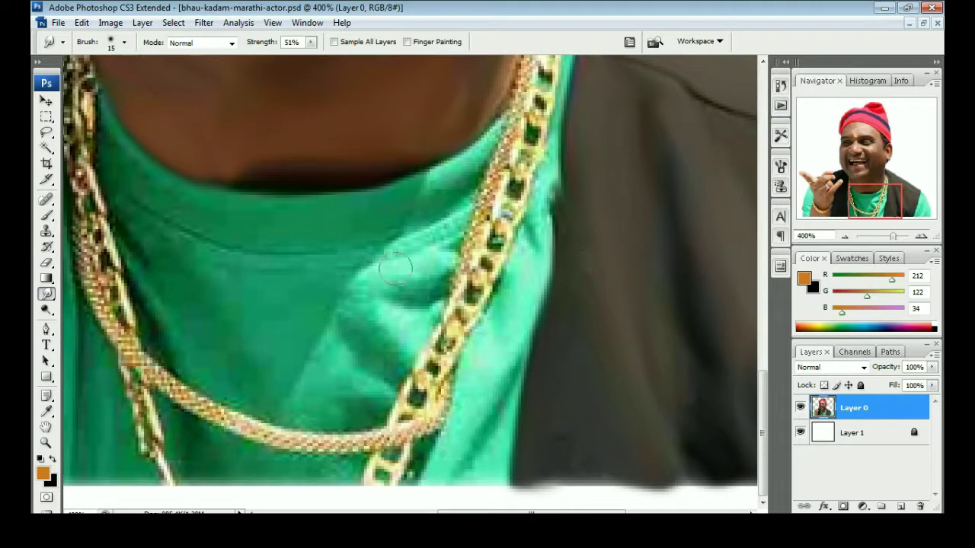
scroll(409, 307, up, 1)
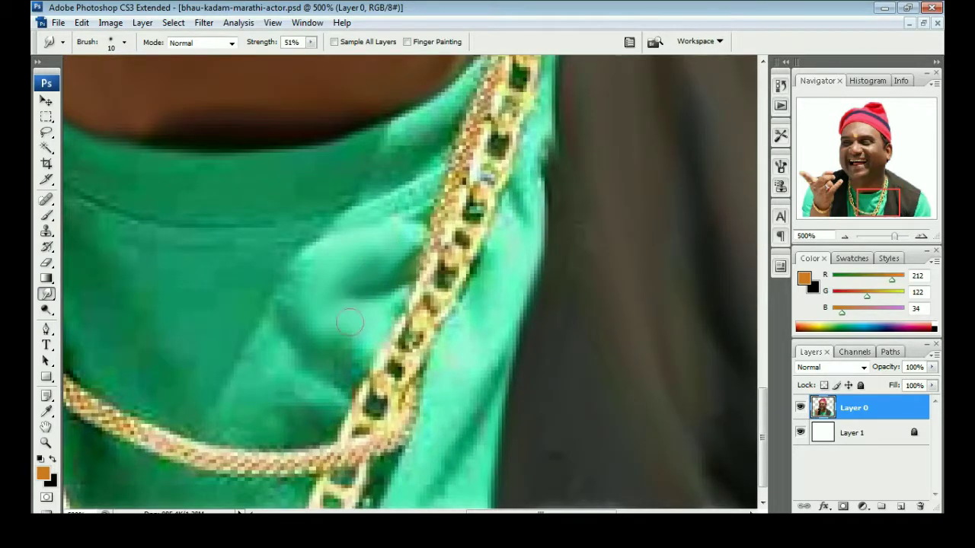
scroll(242, 396, left, 1)
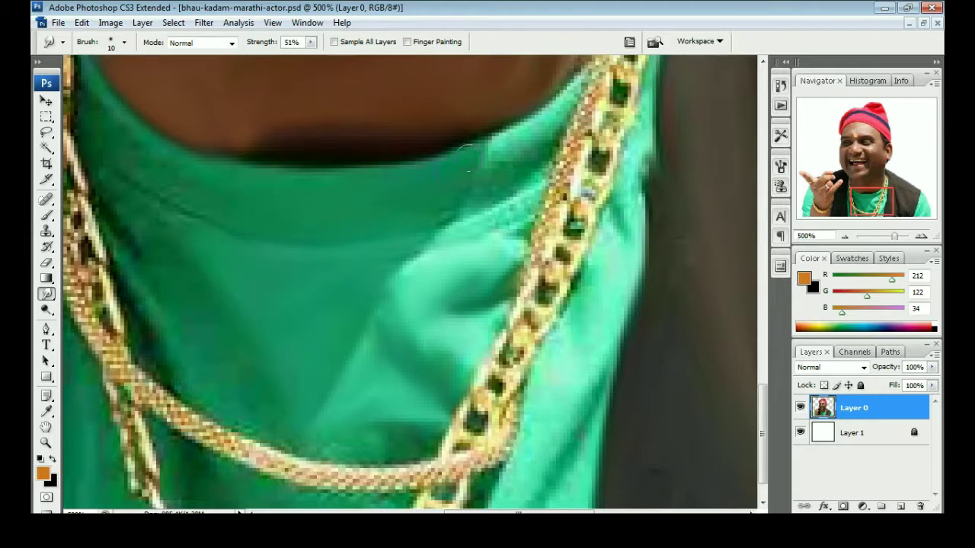
scroll(449, 234, down, 1)
scroll(449, 234, left, 1)
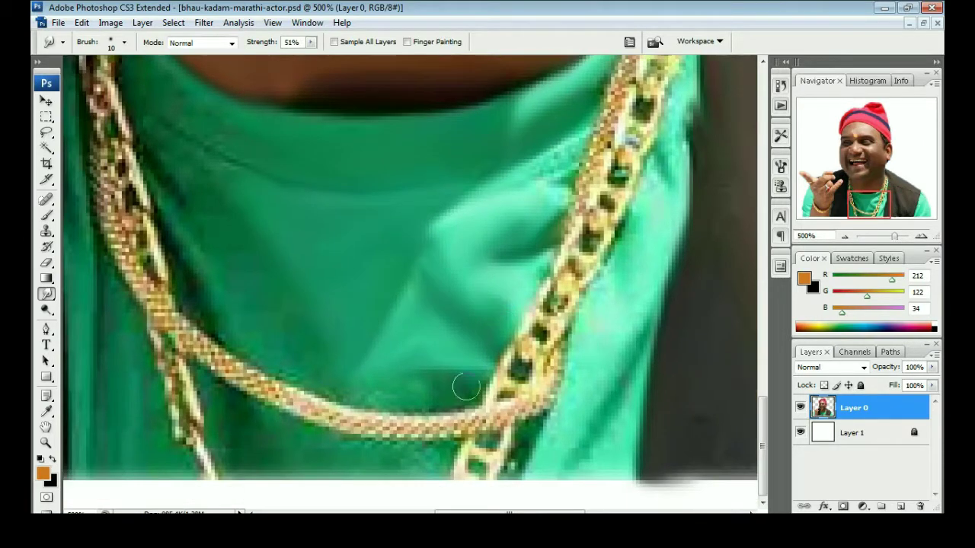
scroll(434, 327, left, 1)
scroll(405, 236, left, 1)
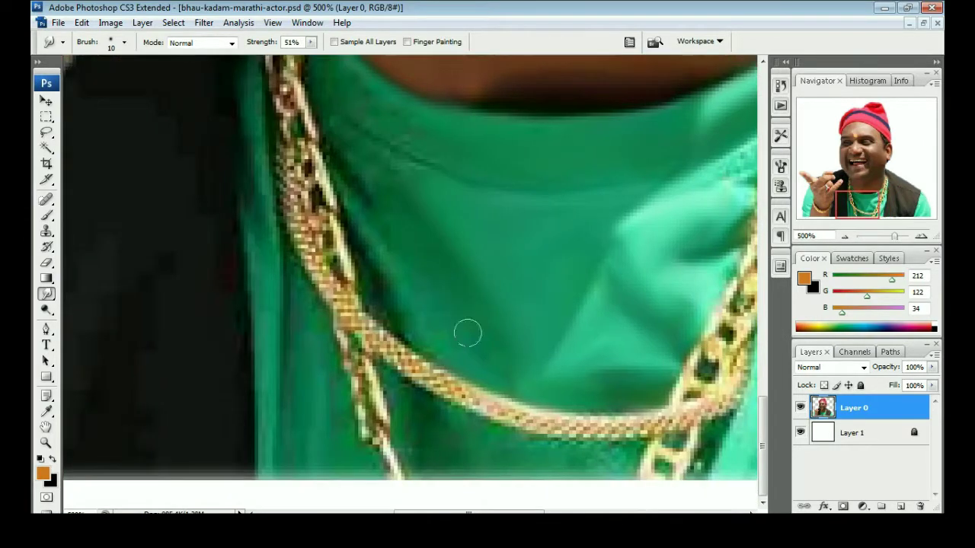
scroll(425, 282, up, 1)
scroll(434, 281, up, 1)
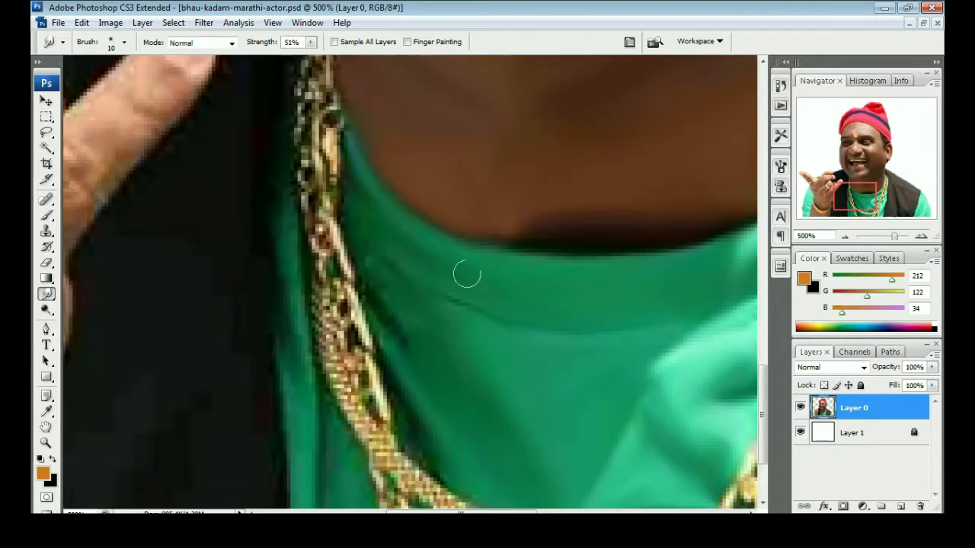
scroll(433, 262, down, 1)
scroll(418, 305, right, 1)
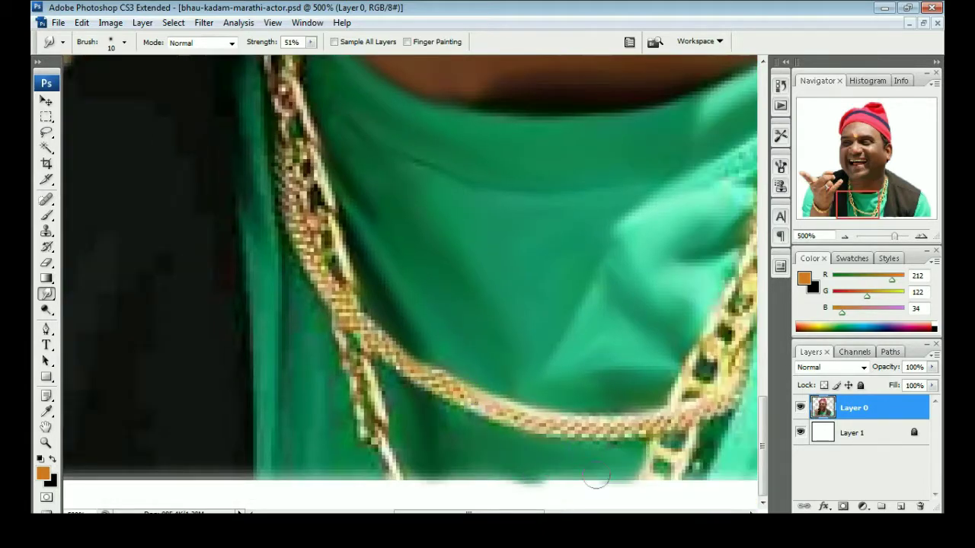
scroll(442, 374, left, 1)
scroll(389, 421, left, 1)
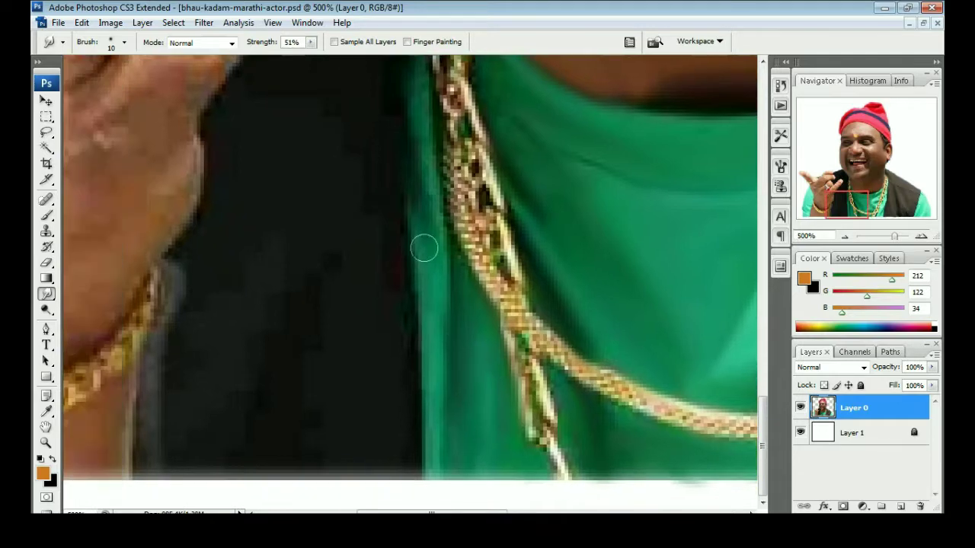
scroll(414, 296, up, 1)
scroll(414, 348, up, 1)
scroll(418, 464, up, 1)
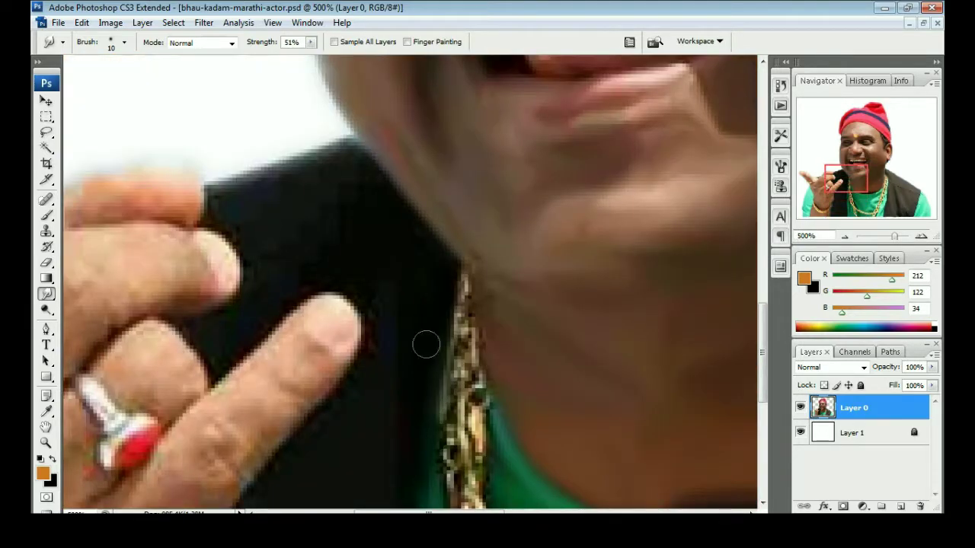
scroll(379, 305, down, 1)
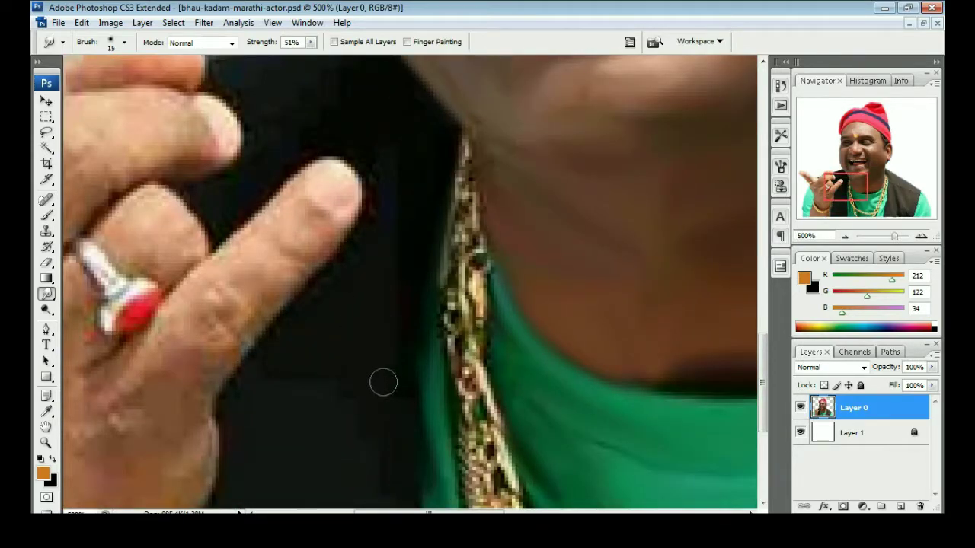
scroll(381, 198, down, 1)
scroll(402, 229, down, 1)
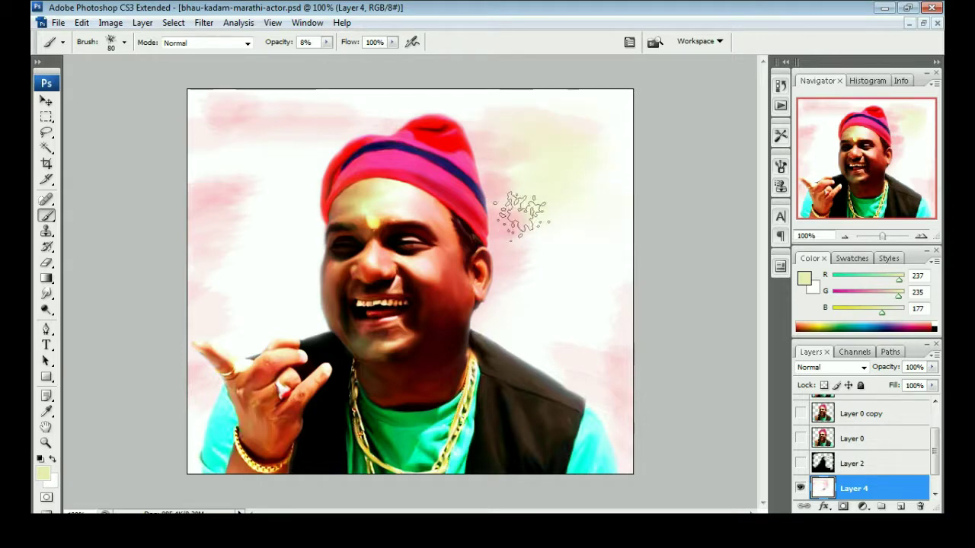
Step: Brush a bright yellow tint across the top of the background
click(46, 427)
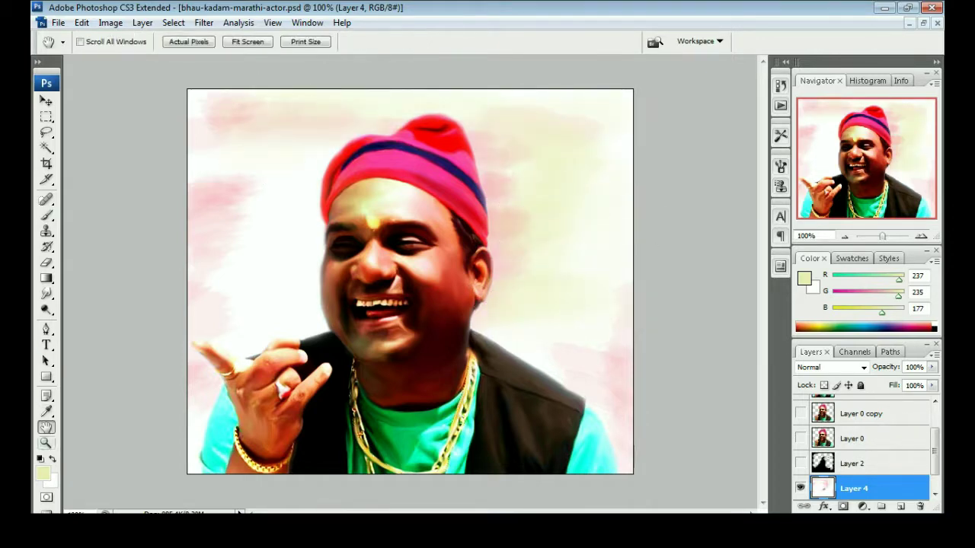
click(42, 474)
click(342, 163)
click(398, 130)
click(629, 115)
key(b)
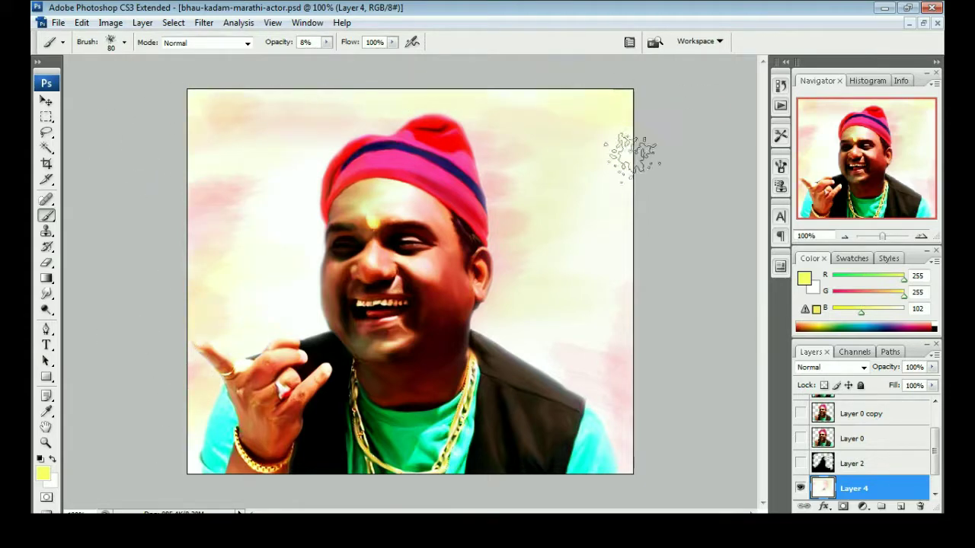
drag(508, 122, 283, 130)
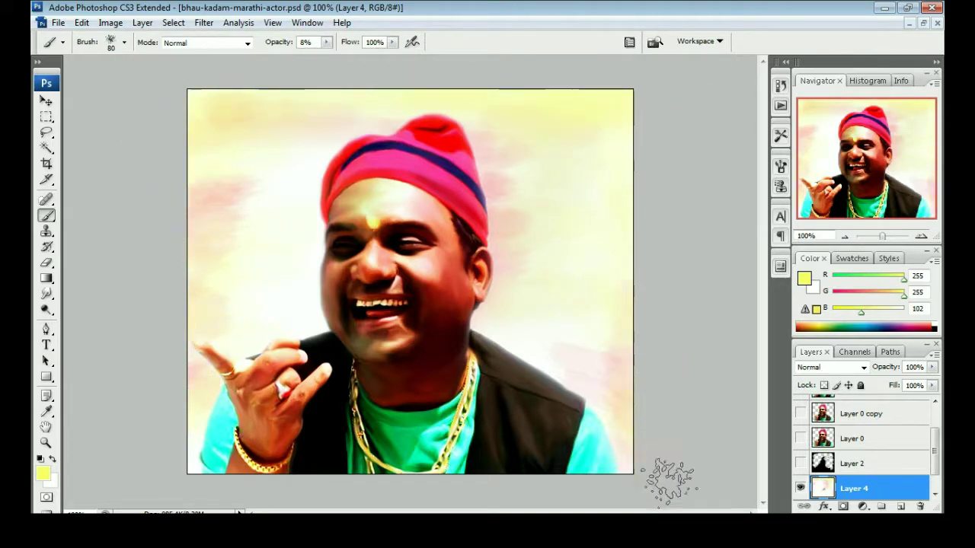
Step: Paint crimson patches left of the face and from the jacket up beside the head
click(43, 473)
click(631, 115)
click(42, 474)
click(501, 305)
click(632, 115)
click(43, 473)
click(501, 204)
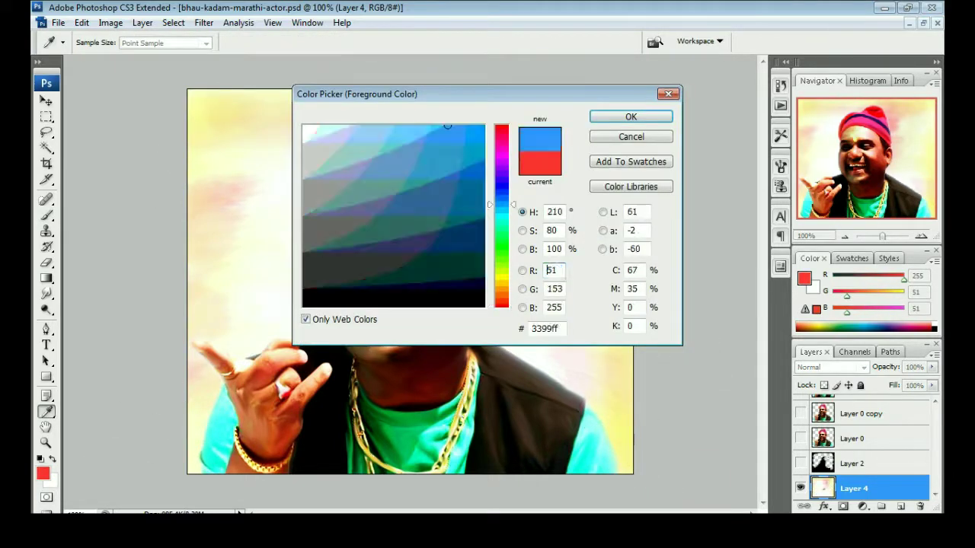
click(501, 132)
click(462, 163)
click(631, 117)
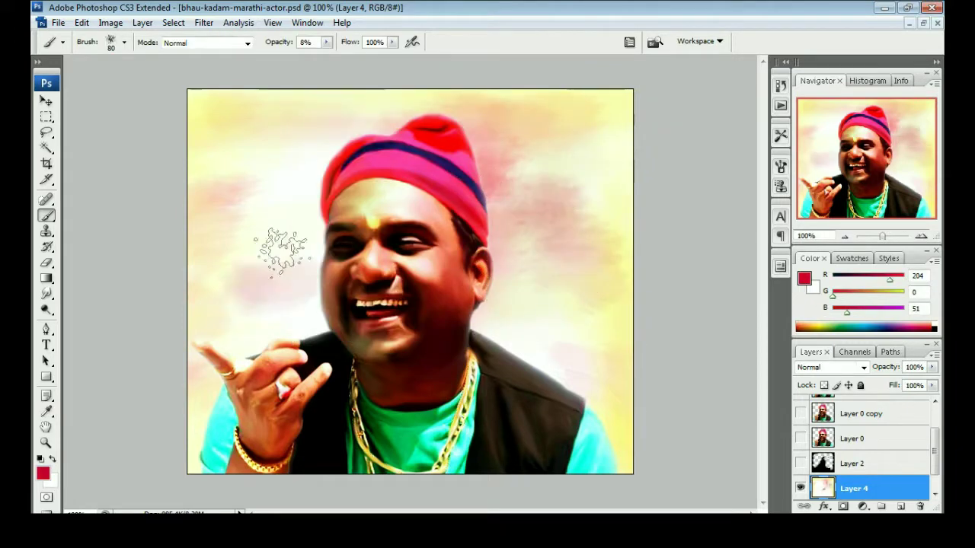
drag(248, 282, 267, 278)
mouse_move(570, 354)
mouse_down()
mouse_move(502, 305)
mouse_move(499, 240)
mouse_up()
Step: Add very dark red paint beside the hat and down the right of the face
click(42, 473)
click(481, 279)
click(629, 115)
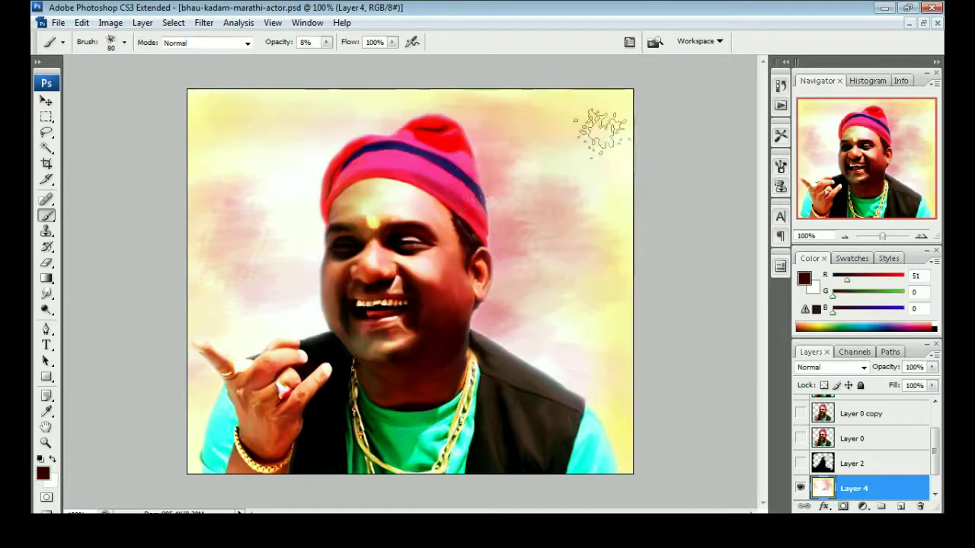
drag(468, 179, 487, 197)
mouse_move(478, 140)
mouse_down()
mouse_move(468, 190)
mouse_move(479, 259)
mouse_move(461, 319)
mouse_move(501, 298)
mouse_move(501, 267)
mouse_up()
Step: Brush light green streaks around the hat and along the right of the face
click(42, 472)
click(631, 117)
click(43, 473)
click(425, 139)
click(630, 116)
drag(403, 114, 487, 190)
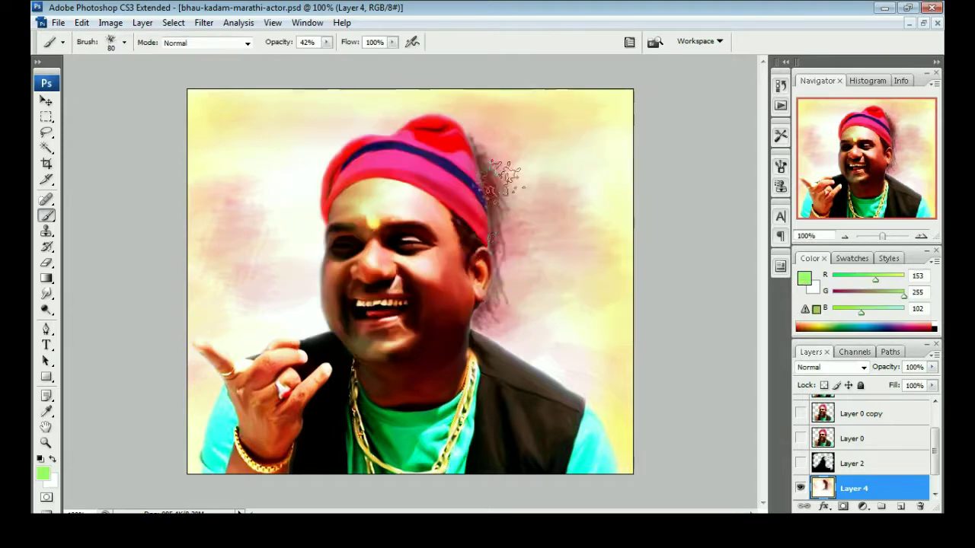
mouse_move(373, 122)
mouse_down()
mouse_move(487, 206)
mouse_move(472, 324)
mouse_up()
Step: Add dark green streaks above the hat, beside the face and around the head
click(43, 473)
click(479, 248)
click(631, 117)
drag(487, 160, 465, 350)
drag(434, 114, 335, 133)
mouse_move(411, 99)
mouse_down()
mouse_move(272, 162)
mouse_move(305, 236)
mouse_move(282, 304)
mouse_up()
drag(526, 149, 539, 299)
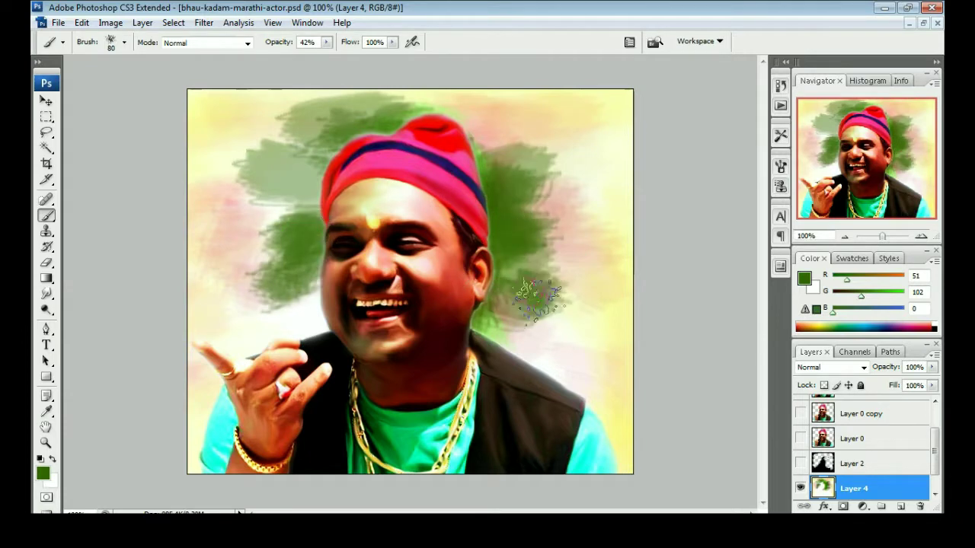
Step: Paint even darker green strokes left of the head and right of the face
click(42, 473)
click(470, 278)
click(631, 116)
mouse_move(251, 320)
mouse_down()
mouse_move(335, 304)
mouse_move(305, 191)
mouse_up()
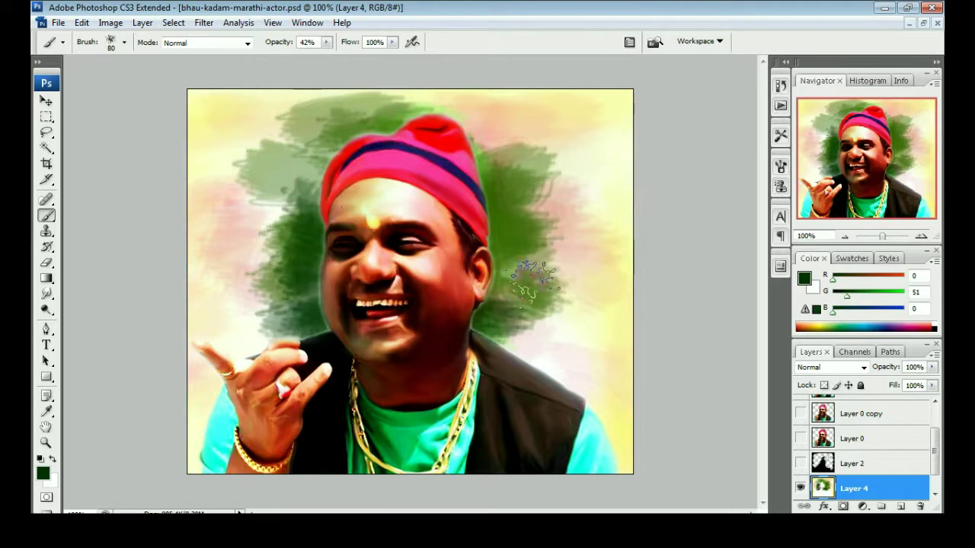
drag(533, 278, 533, 373)
click(43, 473)
click(501, 293)
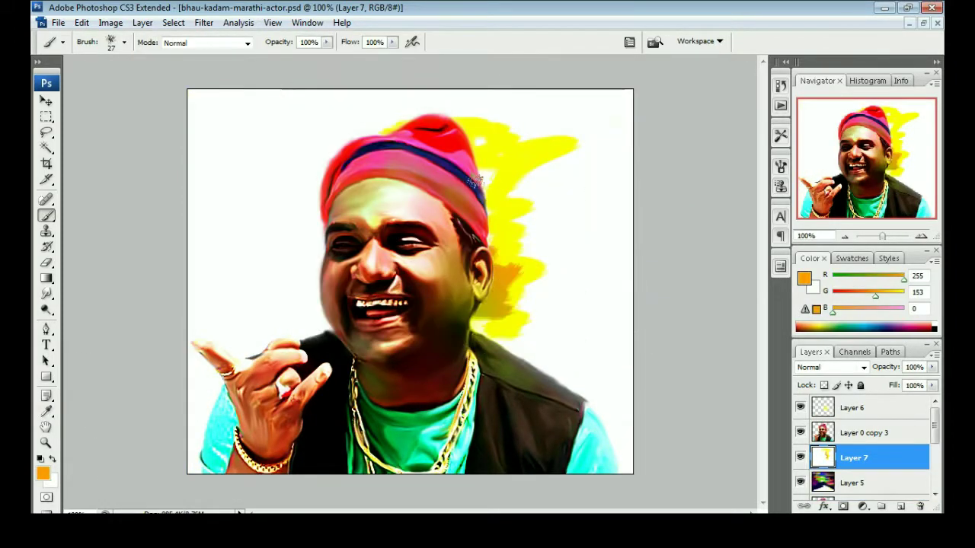
Step: Paint orange strokes left of the head and a red-orange streak by the right shoulder
drag(300, 182, 305, 336)
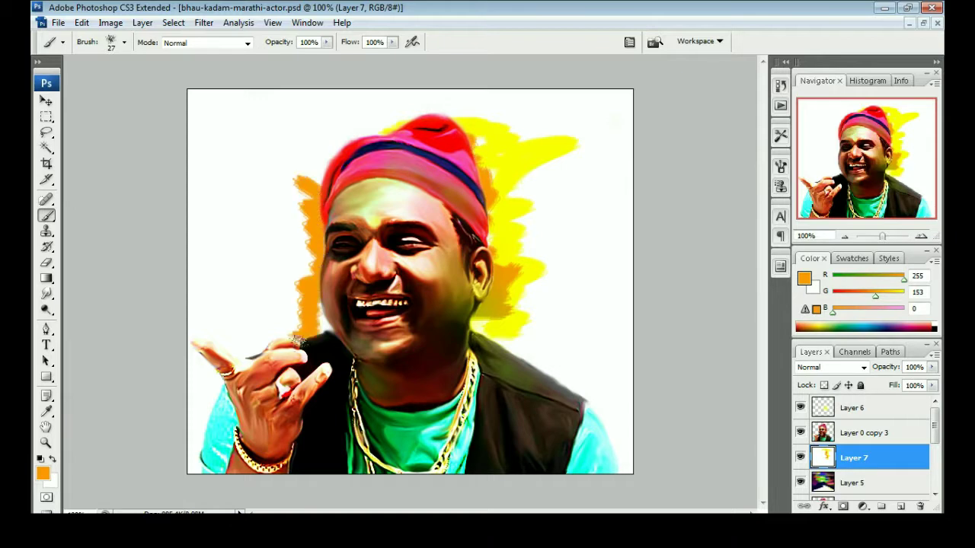
click(42, 473)
click(498, 311)
click(629, 115)
drag(488, 329, 606, 399)
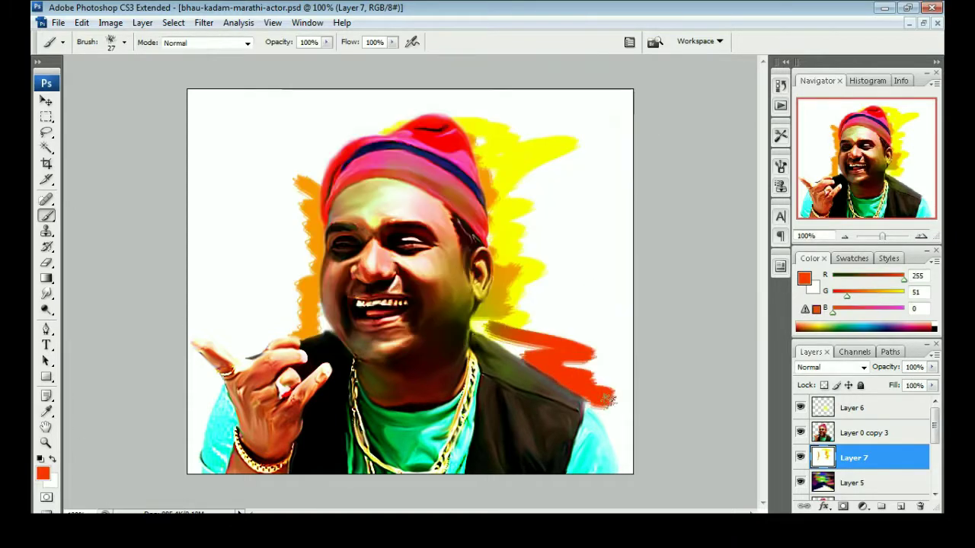
Step: Add yellow-green strokes above-left of the head and cyan strokes at the upper left and right
click(42, 473)
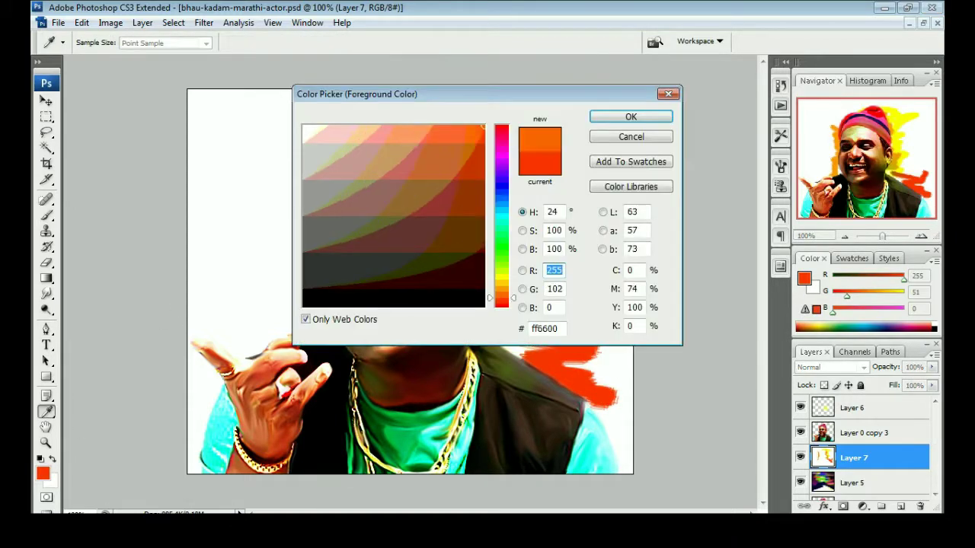
drag(503, 311, 502, 285)
click(629, 115)
mouse_move(373, 132)
mouse_down()
mouse_move(283, 152)
mouse_move(243, 183)
mouse_up()
click(43, 473)
drag(503, 285, 503, 221)
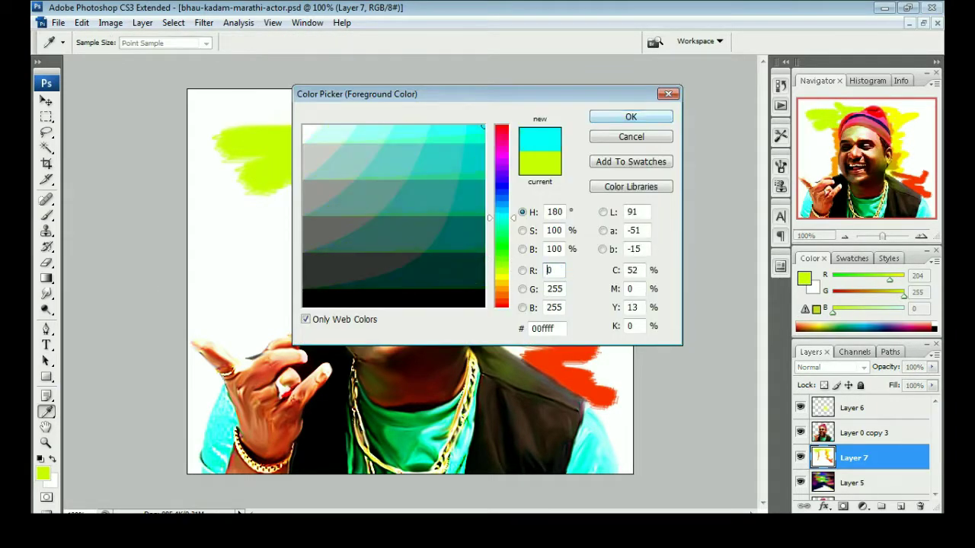
click(629, 115)
drag(365, 103, 267, 122)
drag(565, 202, 522, 219)
key(r)
right_click(631, 169)
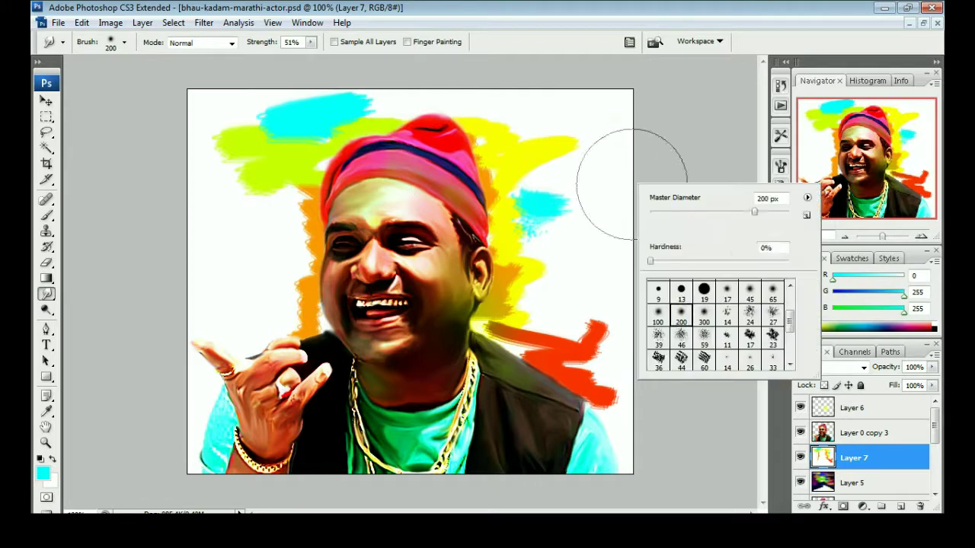
Step: Smudge the yellow, cyan and orange paint outward to the right and left of the head
mouse_move(488, 133)
mouse_down()
mouse_move(562, 153)
mouse_move(534, 229)
mouse_move(561, 263)
mouse_move(577, 327)
mouse_move(637, 348)
mouse_move(616, 358)
mouse_move(668, 392)
mouse_up()
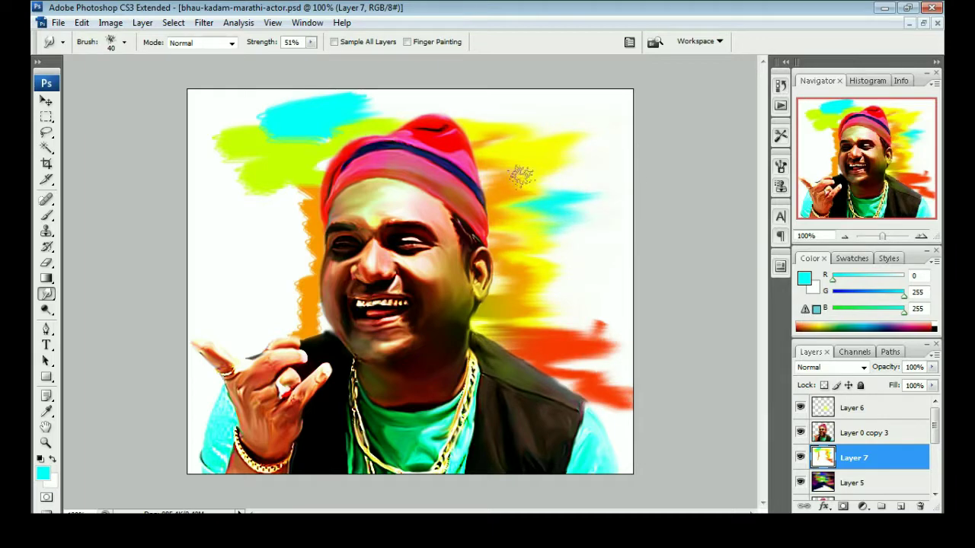
mouse_move(365, 109)
mouse_down()
mouse_move(224, 118)
mouse_move(202, 172)
mouse_up()
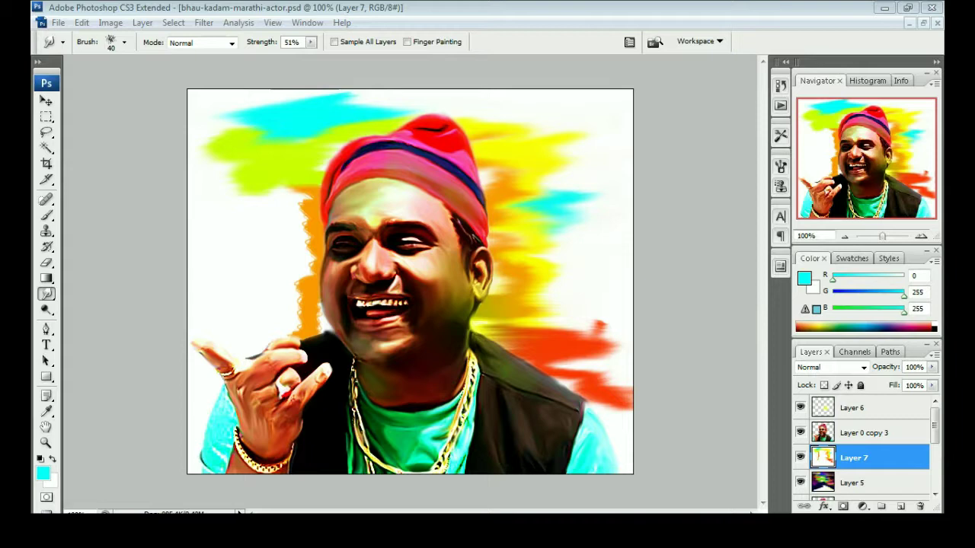
key(bracketright)
key(bracketright)
mouse_move(257, 191)
mouse_down()
mouse_move(299, 251)
mouse_move(203, 327)
mouse_up()
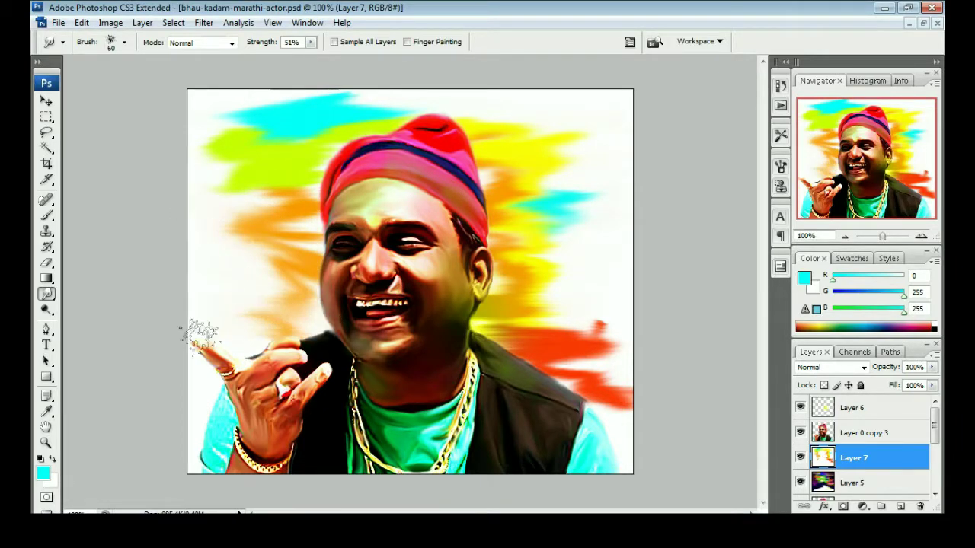
drag(482, 207, 653, 102)
drag(518, 183, 659, 213)
Step: Streak the red, yellow and cyan paint out toward the left and right canvas edges
drag(533, 290, 644, 322)
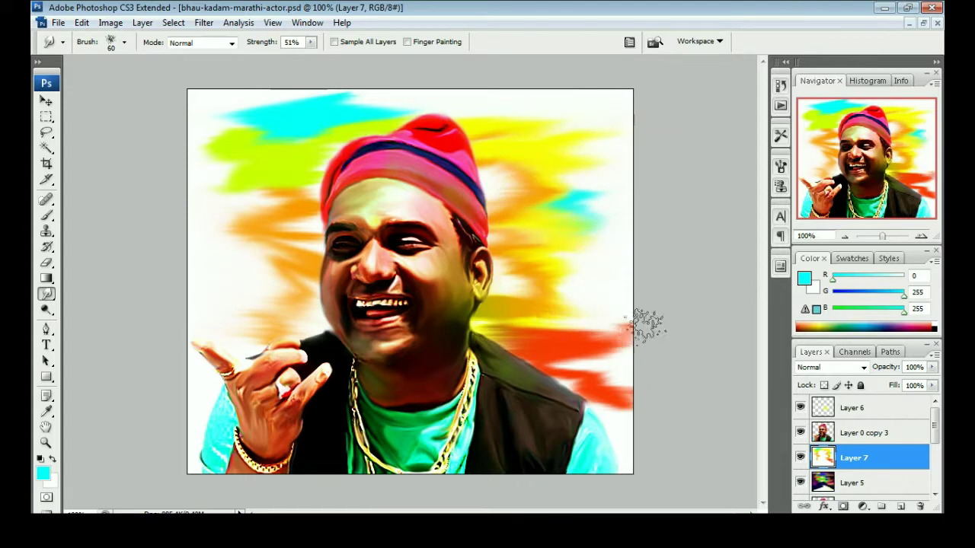
drag(548, 365, 635, 381)
mouse_move(518, 114)
mouse_down()
mouse_move(424, 98)
mouse_move(148, 126)
mouse_up()
drag(259, 153, 126, 196)
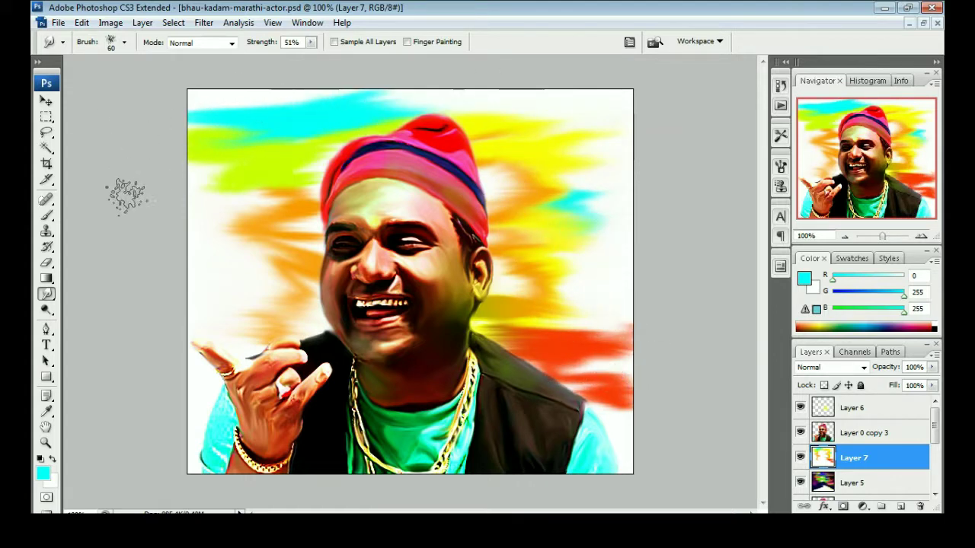
drag(290, 205, 193, 213)
click(43, 474)
click(446, 294)
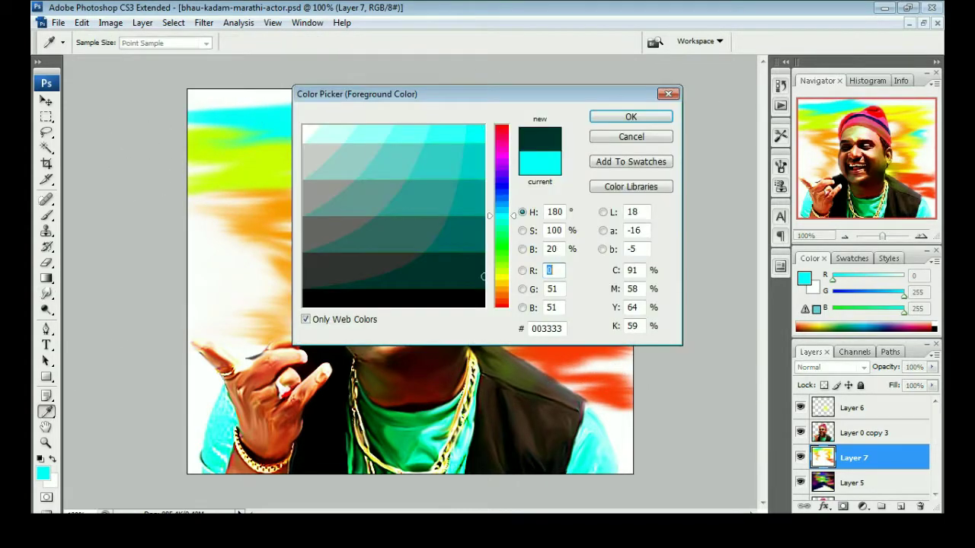
Step: Paint dark teal hair-like strokes around the cap sides
click(632, 115)
key(b)
drag(483, 191, 552, 225)
mouse_move(495, 163)
mouse_down()
mouse_move(342, 126)
mouse_move(301, 194)
mouse_up()
Step: Smudge the teal hair into streaks around the cap and across the left background
key(r)
mouse_move(518, 221)
mouse_down()
mouse_move(610, 175)
mouse_move(457, 160)
mouse_move(559, 210)
mouse_move(491, 248)
mouse_move(533, 297)
mouse_up()
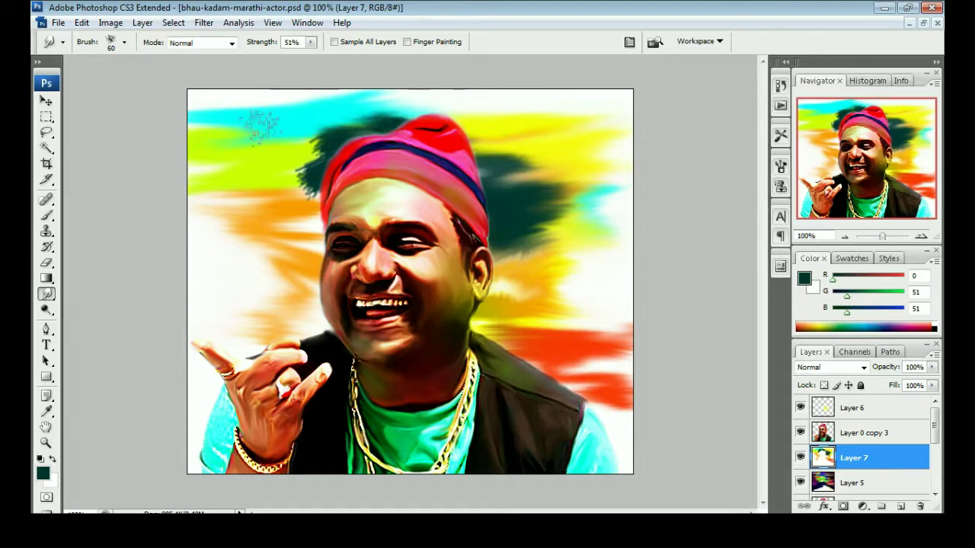
drag(327, 114, 482, 118)
drag(320, 148, 244, 179)
drag(320, 175, 190, 205)
mouse_move(323, 194)
mouse_down()
mouse_move(259, 228)
mouse_move(357, 190)
mouse_up()
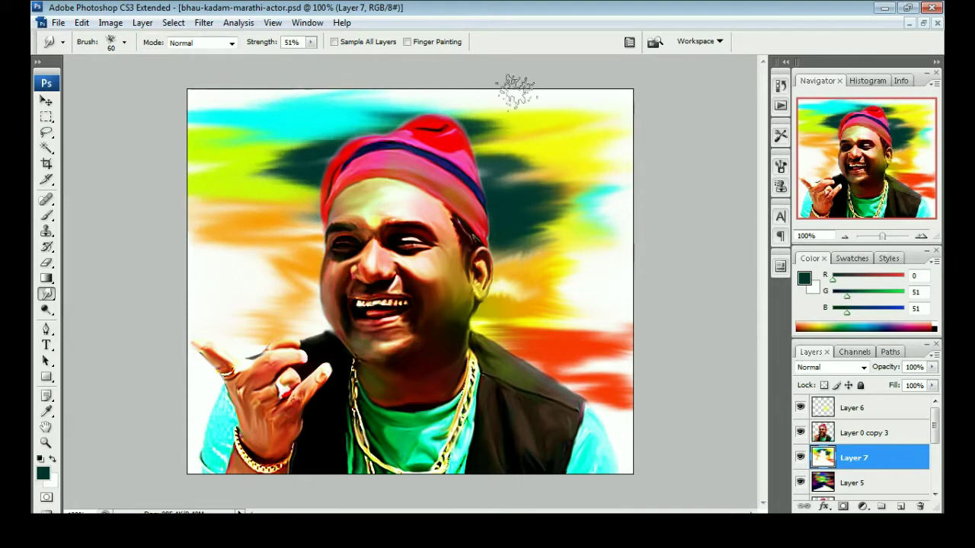
mouse_move(351, 114)
mouse_down()
mouse_move(549, 137)
mouse_move(472, 175)
mouse_move(600, 247)
mouse_up()
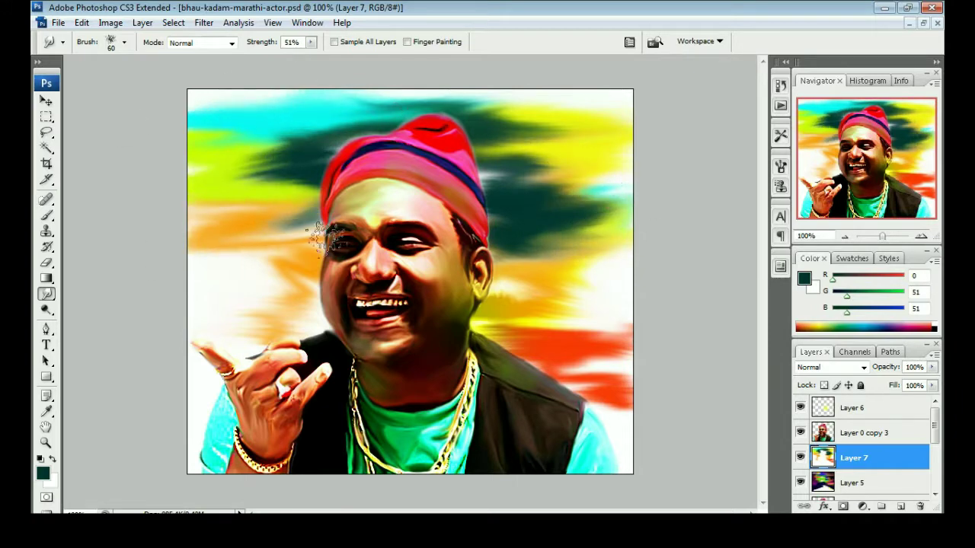
drag(183, 255, 312, 278)
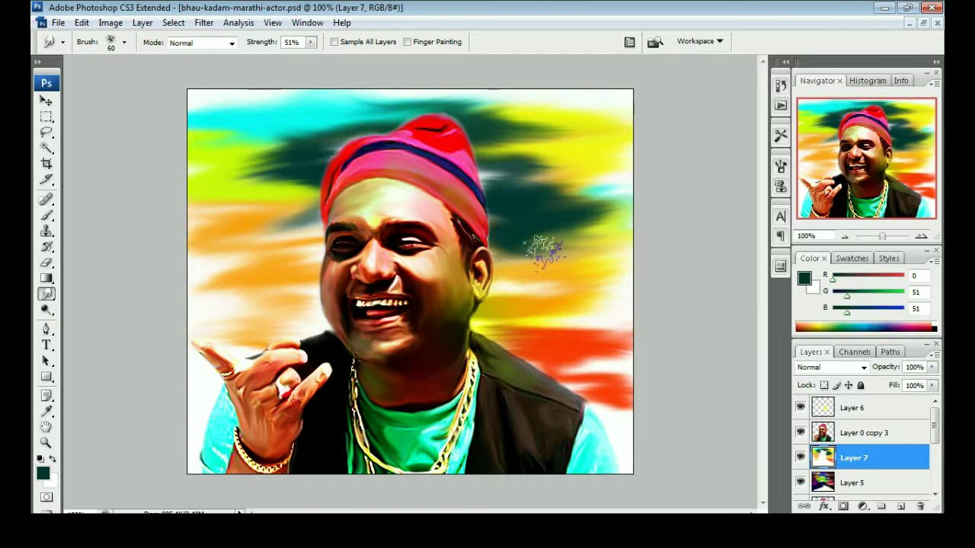
Step: Smear the top strip, the red beside the vest and the orange left of the face
mouse_move(631, 120)
mouse_down()
mouse_move(490, 91)
mouse_move(627, 113)
mouse_up()
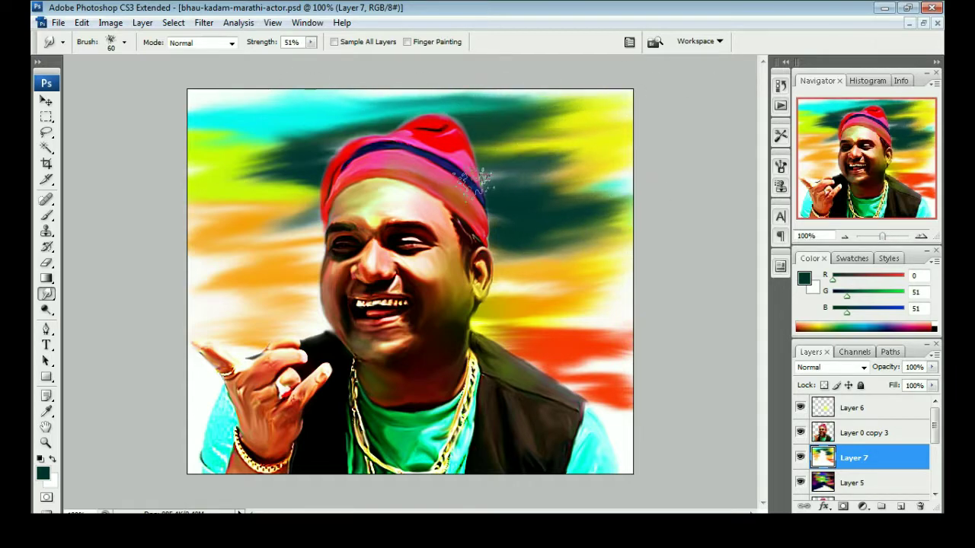
drag(170, 72, 538, 82)
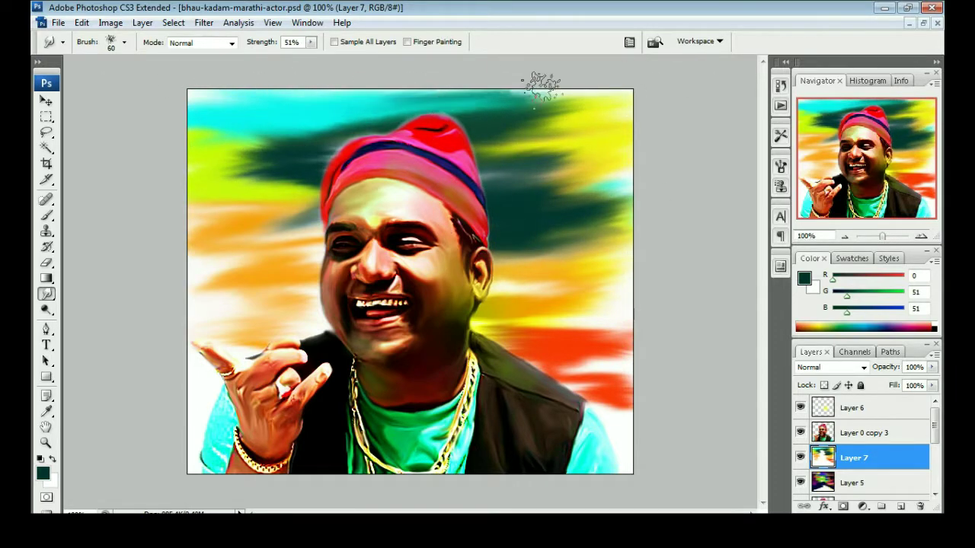
drag(615, 377, 657, 374)
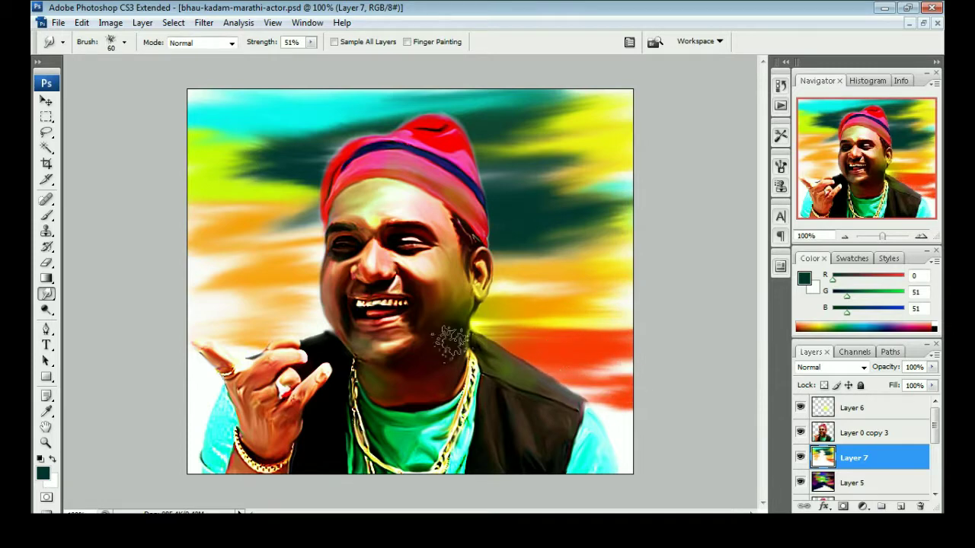
drag(599, 402, 596, 425)
drag(320, 225, 199, 217)
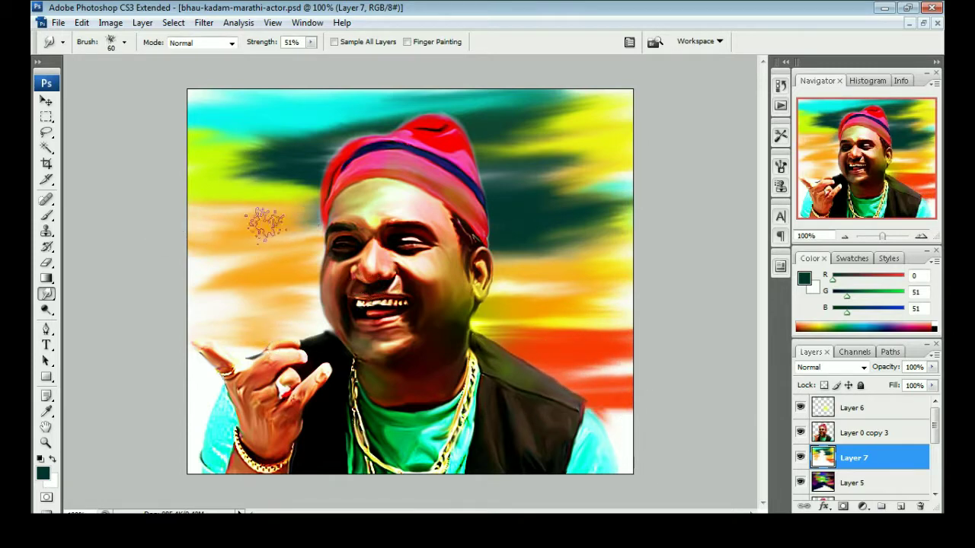
drag(320, 190, 274, 206)
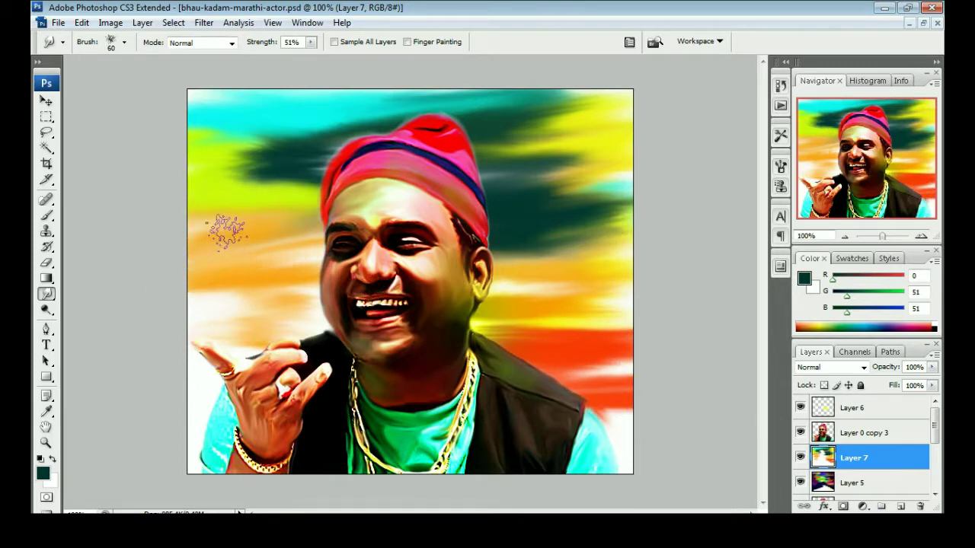
drag(223, 260, 213, 244)
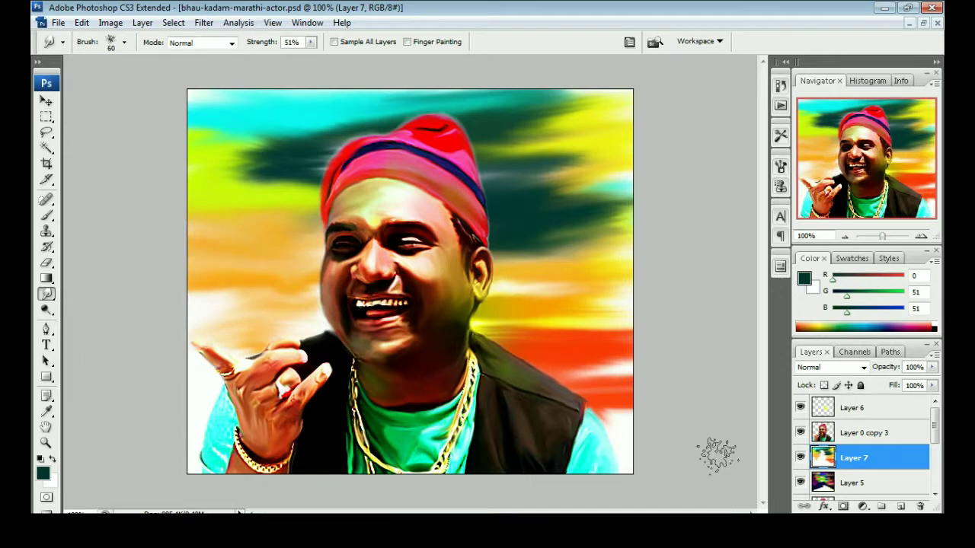
right_click(674, 328)
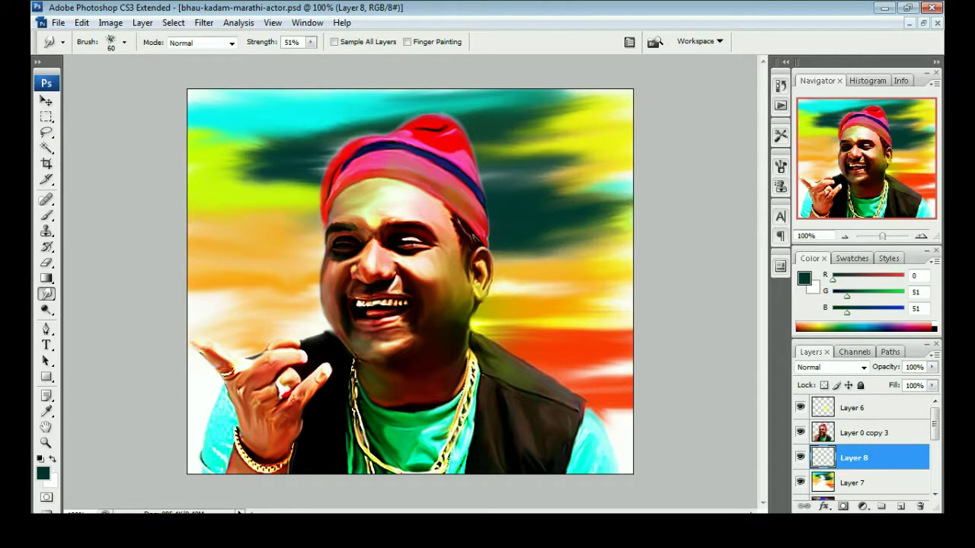
Step: Choose a different brush tip and paint a dark stroke right of the face
key(b)
right_click(227, 164)
scroll(305, 305, down, 3)
double_click(327, 335)
mouse_move(598, 303)
mouse_down()
mouse_move(533, 301)
mouse_move(553, 191)
mouse_up()
Step: Paint purple strokes on the left side and at the right edge
click(42, 474)
click(498, 168)
click(483, 195)
click(629, 115)
drag(324, 320, 194, 323)
drag(267, 262, 190, 282)
drag(620, 326, 567, 342)
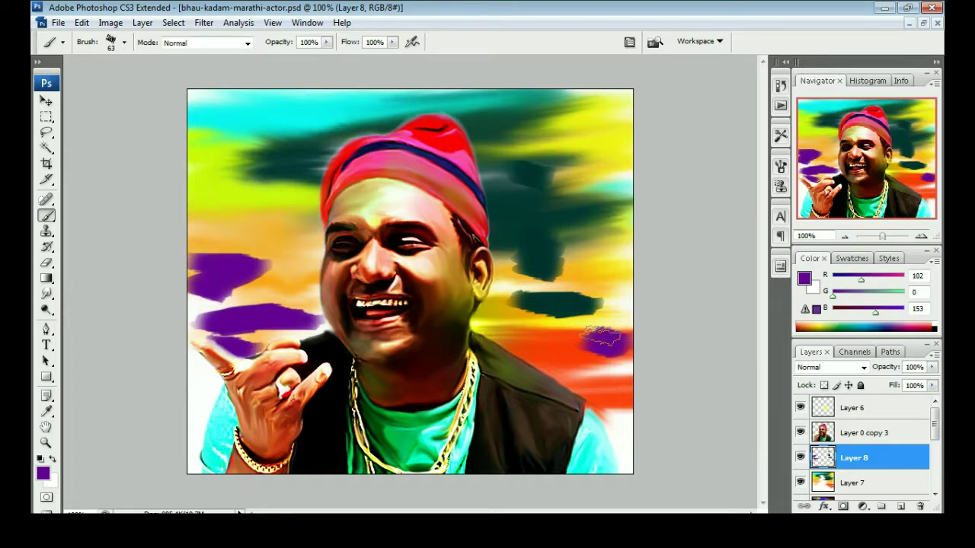
Step: Smudge the purple into horizontal streaks and push dark green toward the right edge
key(r)
drag(601, 305, 518, 301)
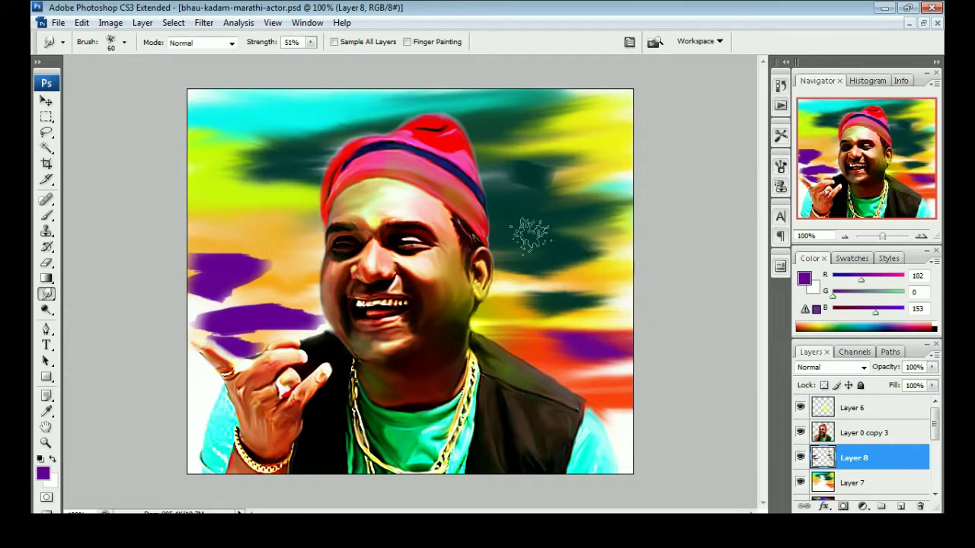
drag(229, 270, 297, 255)
drag(210, 251, 194, 320)
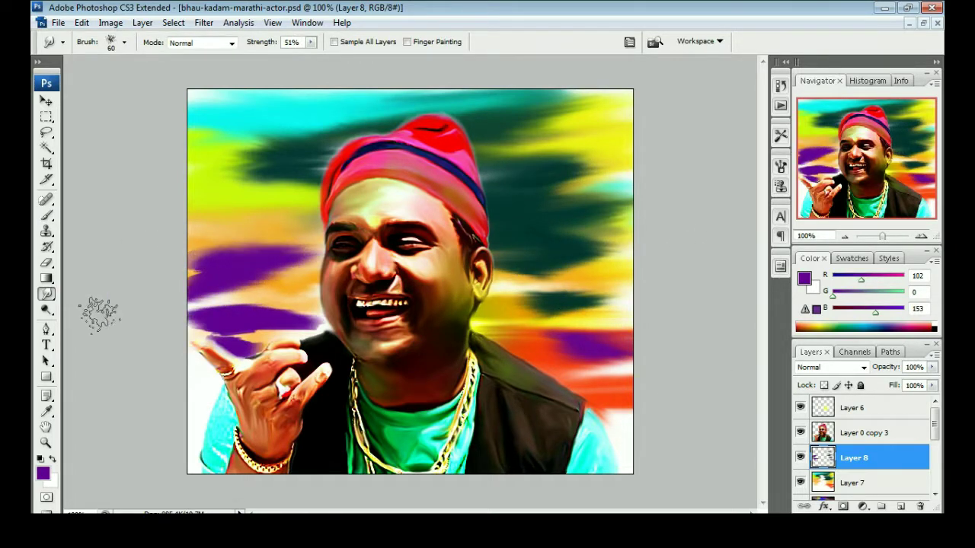
mouse_move(234, 349)
mouse_down()
mouse_move(218, 257)
mouse_move(203, 324)
mouse_up()
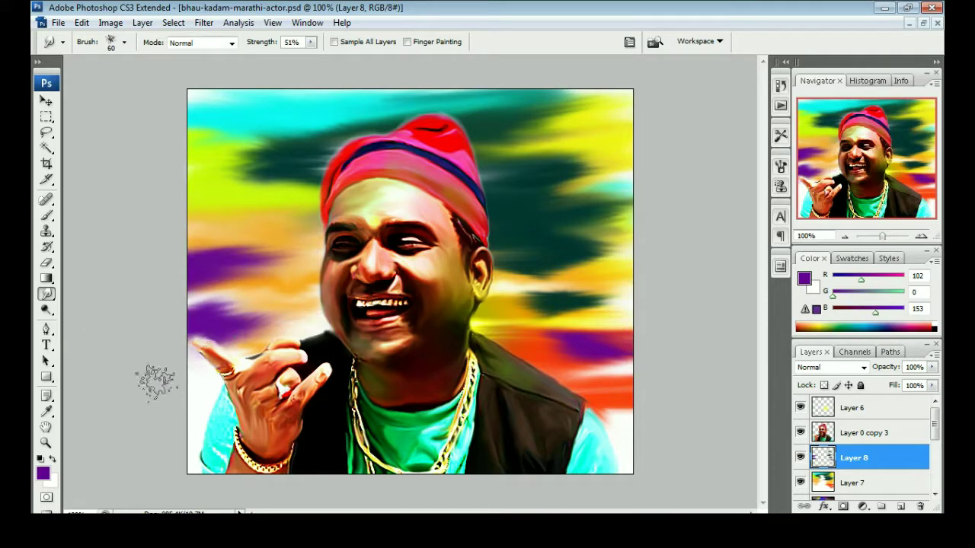
drag(540, 255, 647, 226)
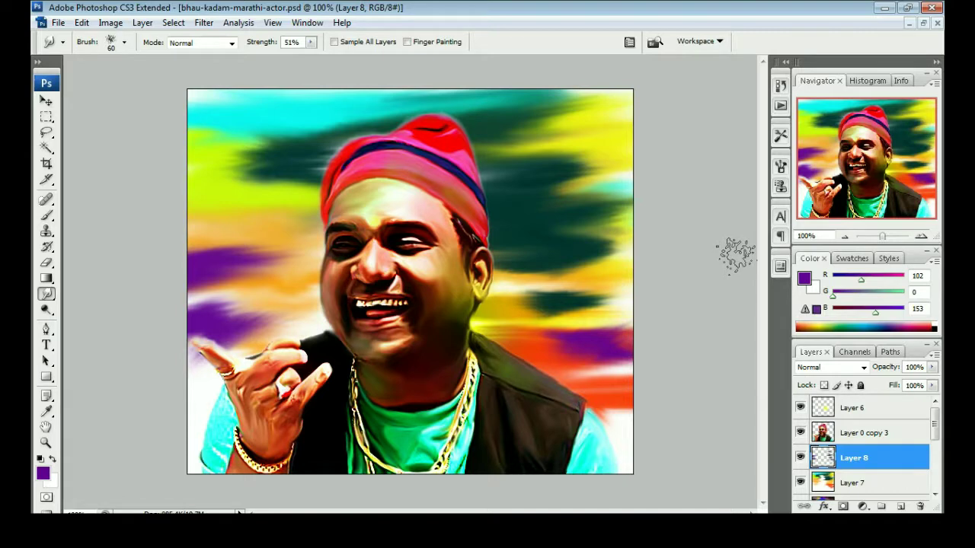
key(v)
key(alt+bracketright)
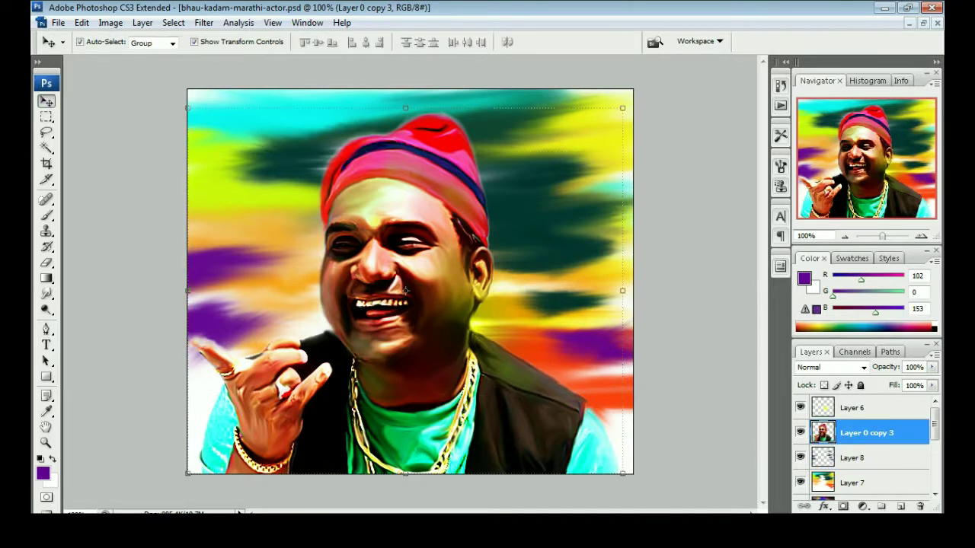
Step: Apply Selective Color: Reds magenta 27, Neutrals black -17, Yellows cyan +10 with black 0
click(110, 22)
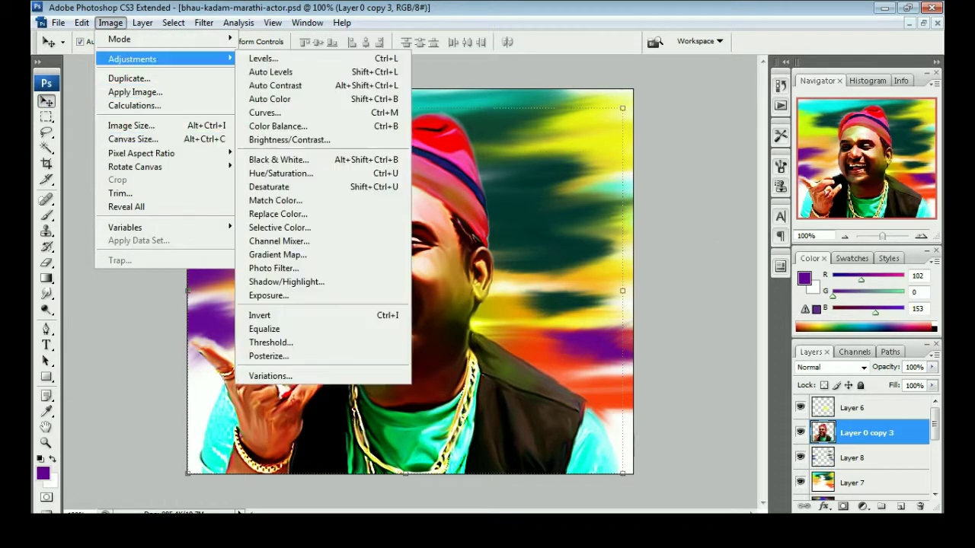
click(281, 226)
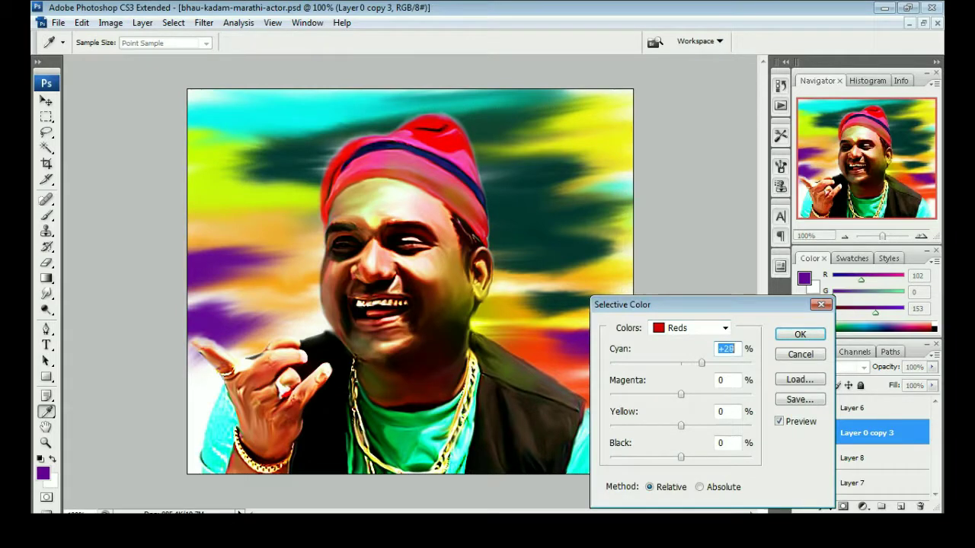
key(Tab)
text(27)
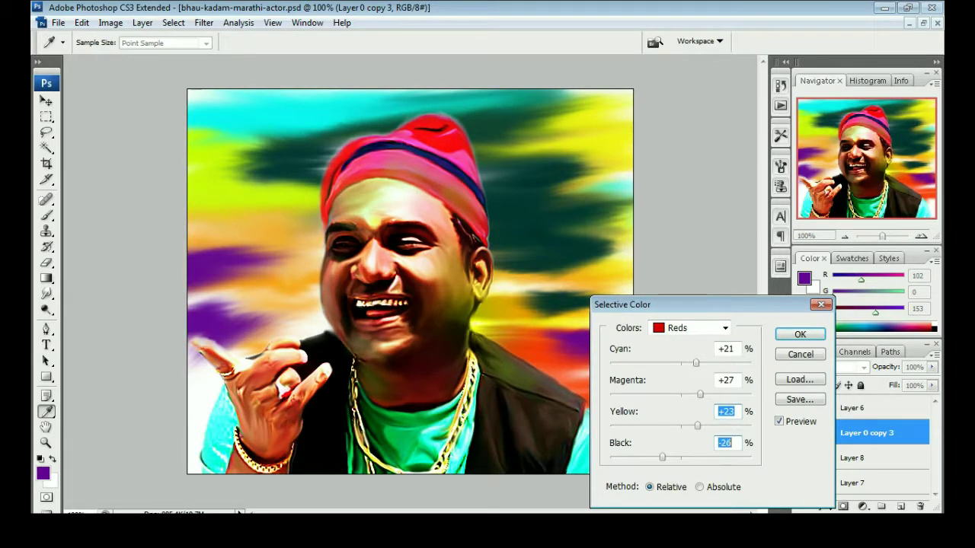
key(alt+Down)
key(Down)
key(Down)
key(Down)
key(Return)
key(Tab)
key(Tab)
key(Tab)
text(-17)
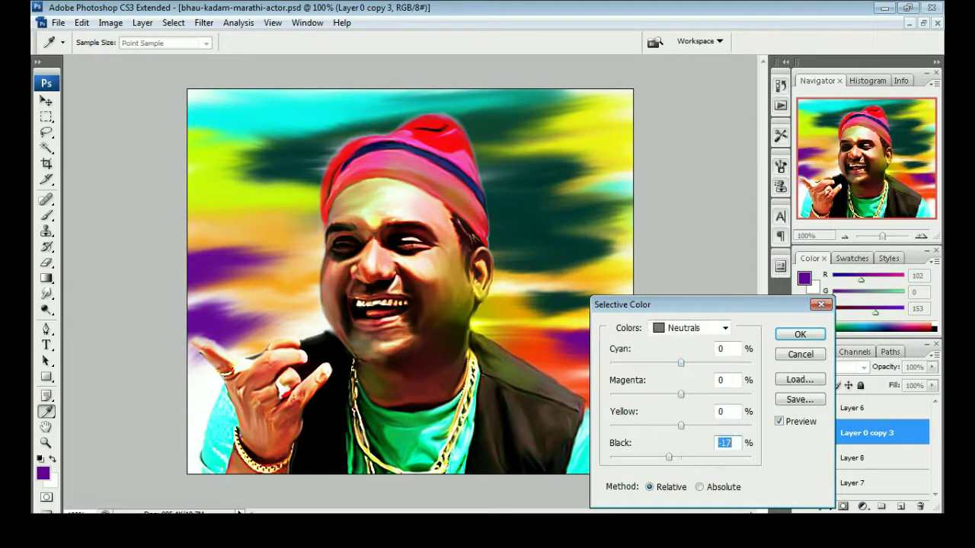
key(alt+Down)
key(Up)
key(Up)
key(Up)
key(Return)
key(Tab)
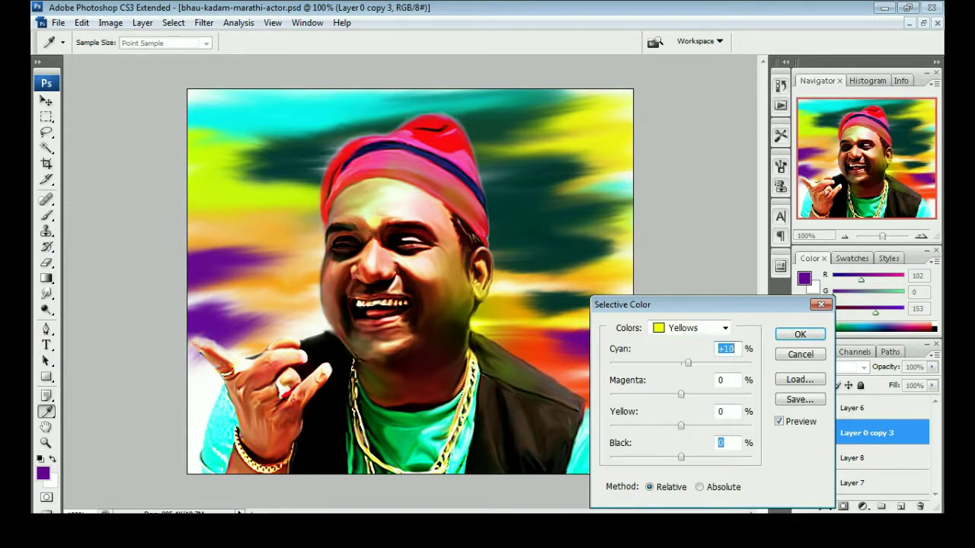
key(Return)
key(v)
key(alt+bracketleft)
key(alt+bracketleft)
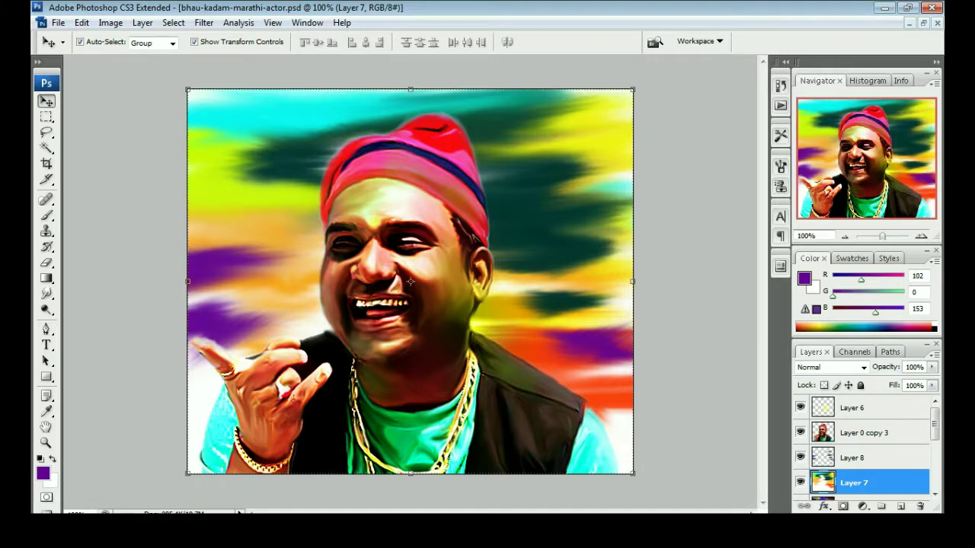
Step: Zoom in on the face and set up a small brush on the Layer 0 copy 3 portrait layer
key(ctrl+plus)
key(ctrl+plus)
click(432, 344)
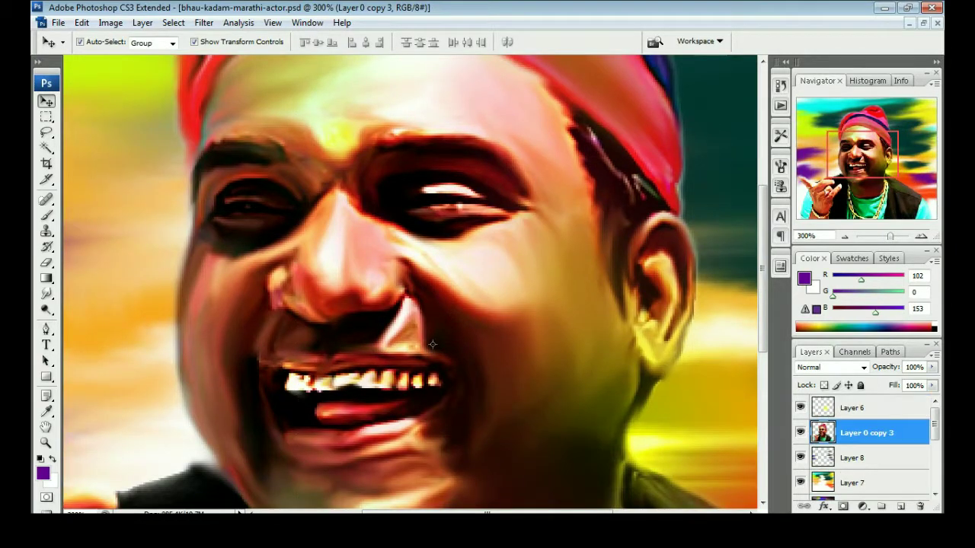
key(b)
right_click(460, 255)
scroll(541, 396, up, 3)
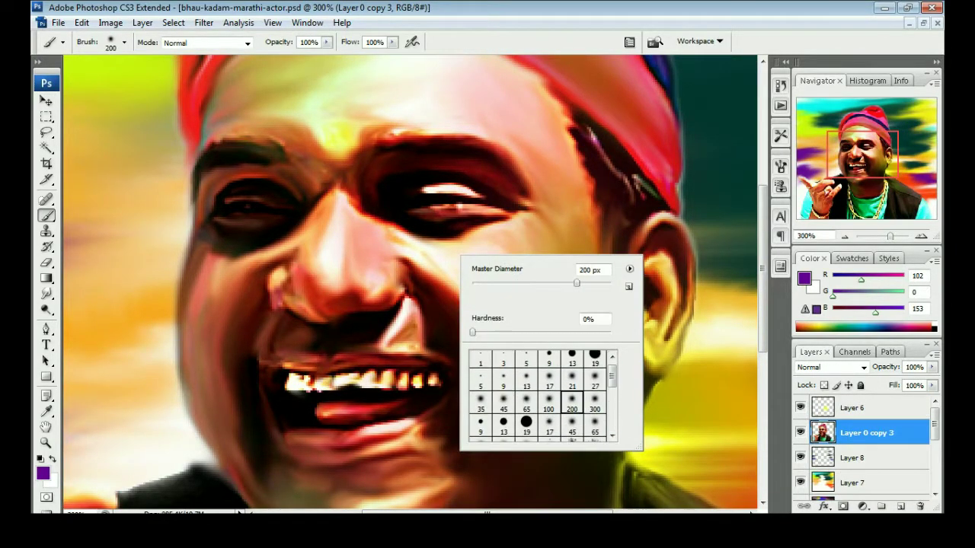
key(Return)
key(bracketleft)
key(bracketleft)
key(bracketleft)
key(ctrl+plus)
Step: Add new Layer 9 and set brush opacity to 12%, sampling light and orange skin tones
key(ctrl+shift+n)
key(Return)
alt+click(404, 255)
key(1)
key(2)
alt+click(381, 315)
alt+click(386, 265)
Step: Sample cream, pink and pale skin tones and paint a faint light stroke on the cheek
drag(304, 319, 343, 221)
drag(552, 229, 289, 292)
drag(270, 65, 442, 235)
alt+click(377, 149)
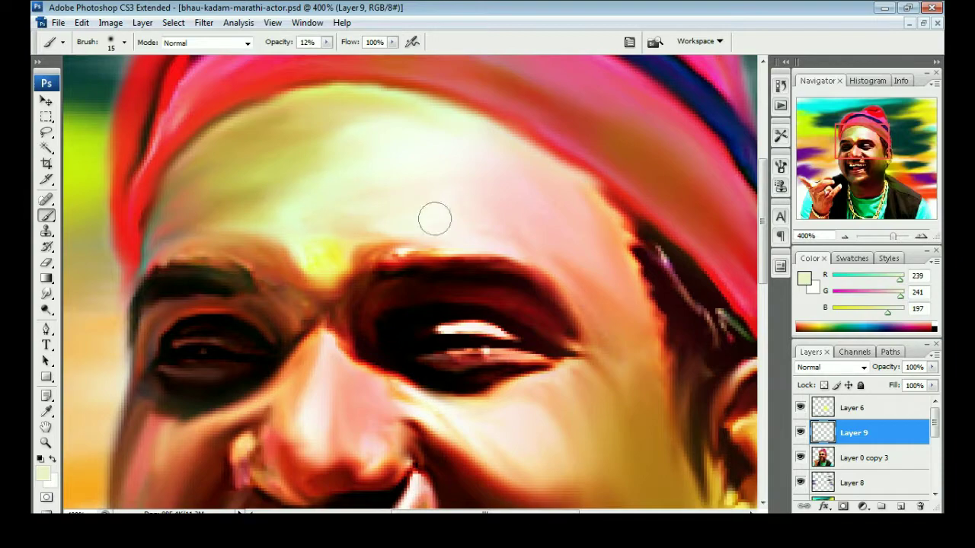
alt+click(354, 127)
drag(528, 434, 506, 224)
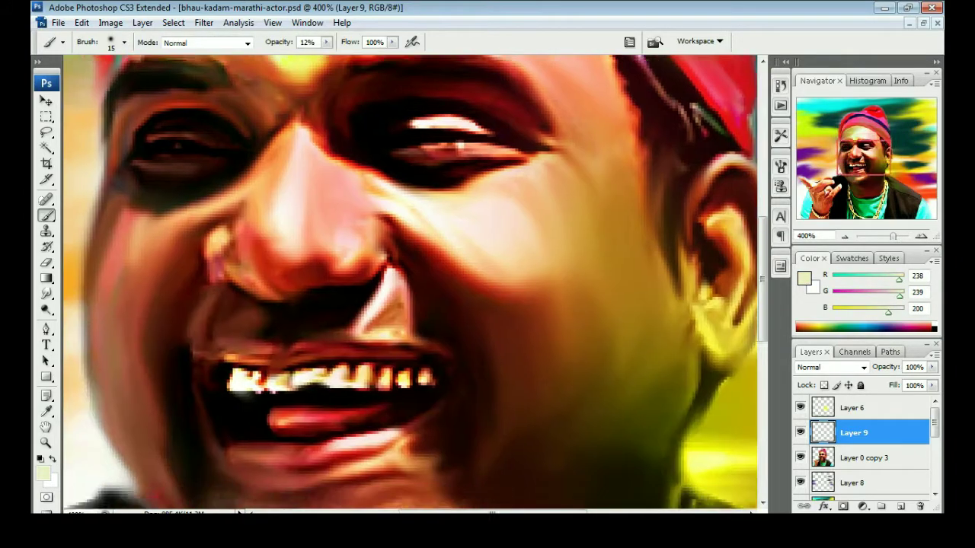
drag(477, 176, 447, 207)
alt+click(494, 245)
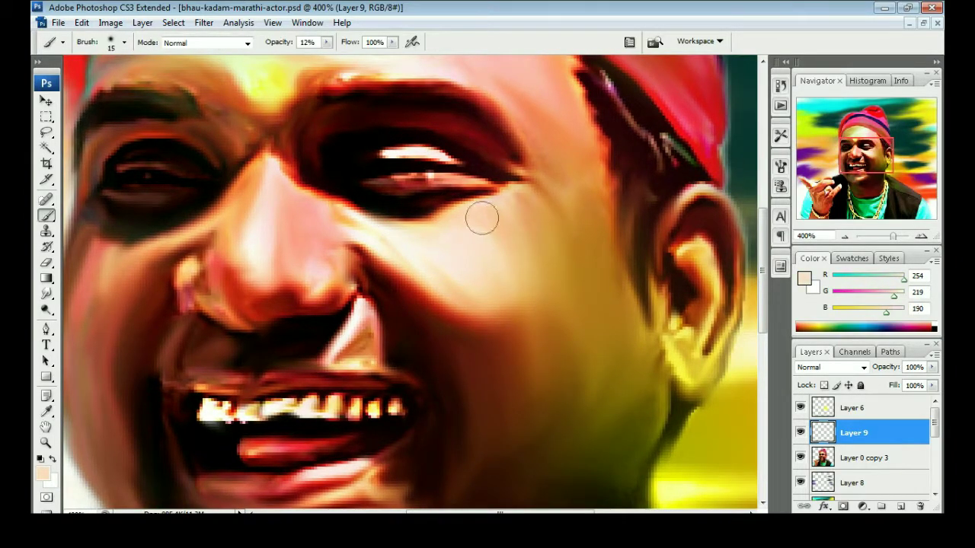
alt+click(431, 217)
mouse_move(447, 289)
mouse_down()
mouse_move(502, 355)
mouse_move(220, 533)
mouse_up()
alt+click(448, 343)
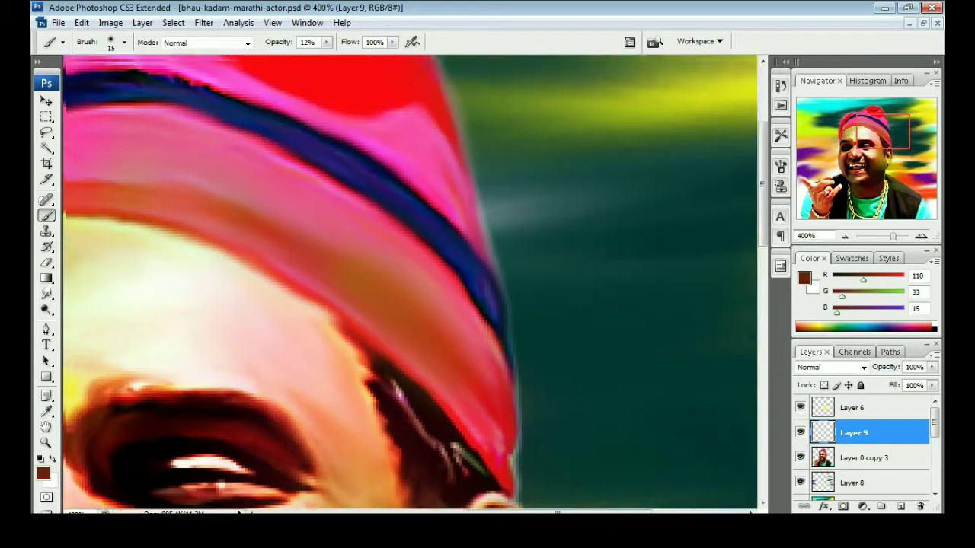
Step: Sample beige and pale yellow forehead tones and dark brown eyebrow colours to paint the brows
drag(380, 229, 555, 381)
drag(220, 480, 402, 337)
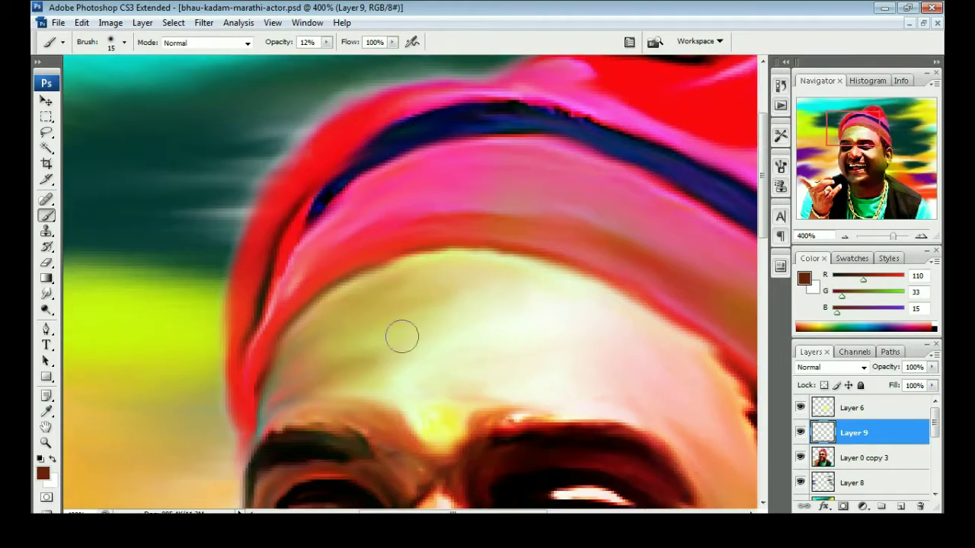
alt+click(386, 404)
alt+click(382, 372)
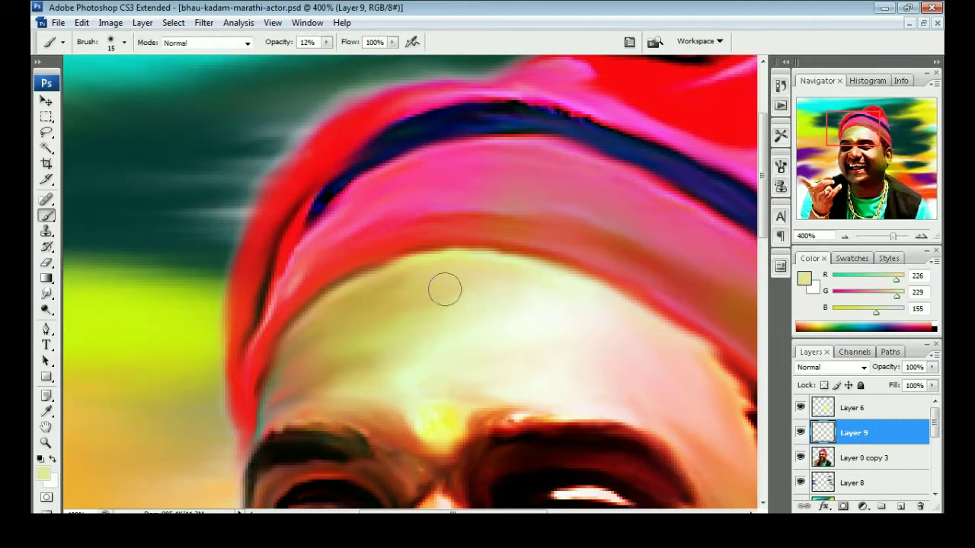
scroll(445, 290, down, 3)
scroll(272, 322, up, 3)
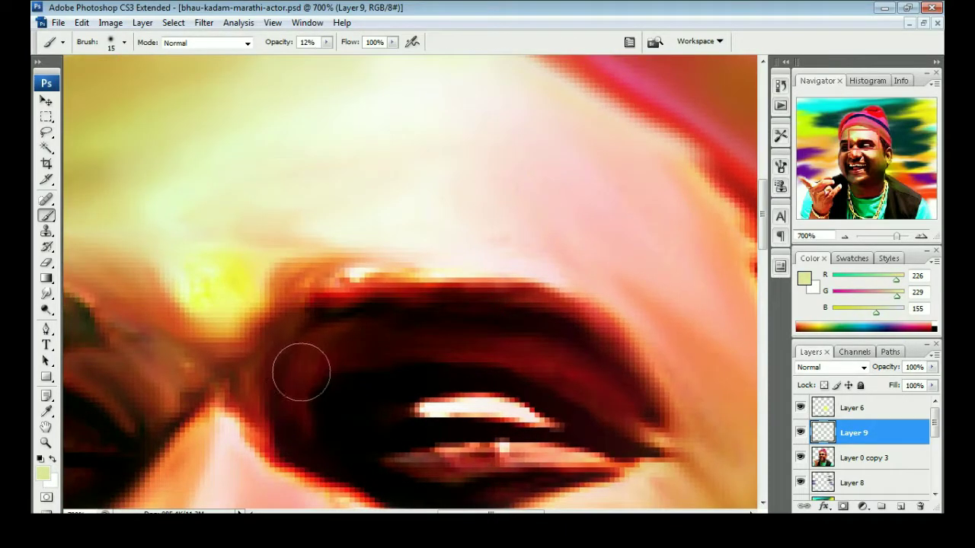
alt+click(297, 351)
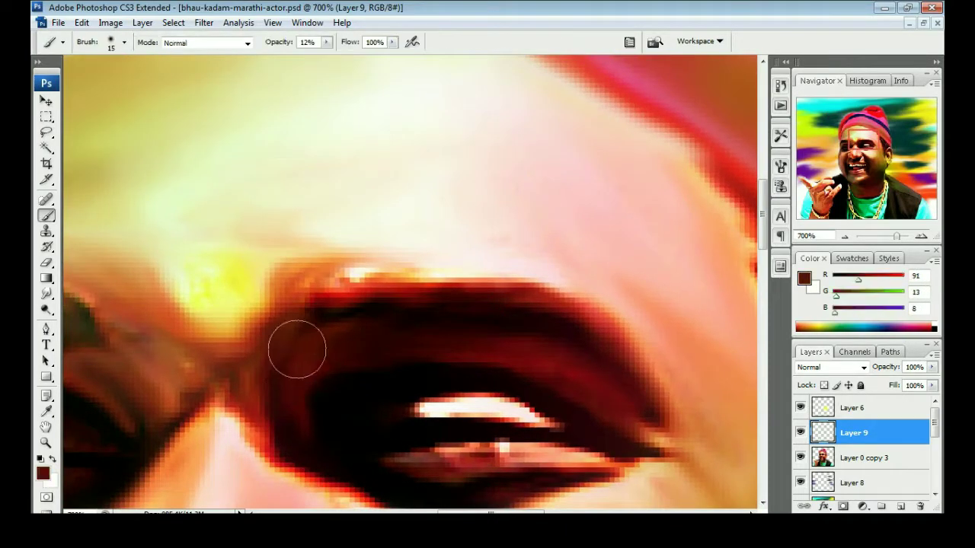
alt+click(279, 442)
Step: Merge the painted skin layer down into the portrait layer
drag(280, 442, 416, 472)
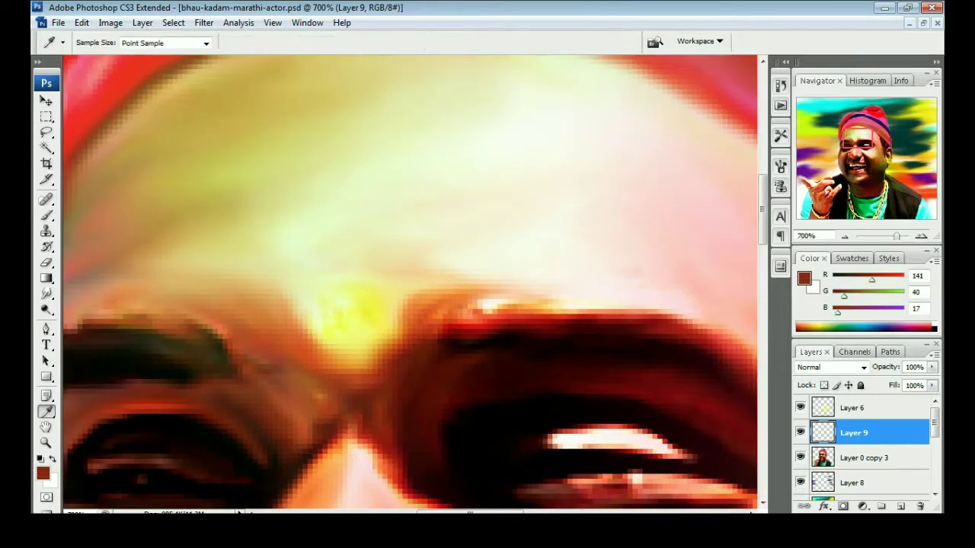
scroll(316, 381, down, 2)
scroll(317, 380, down, 1)
scroll(316, 380, down, 2)
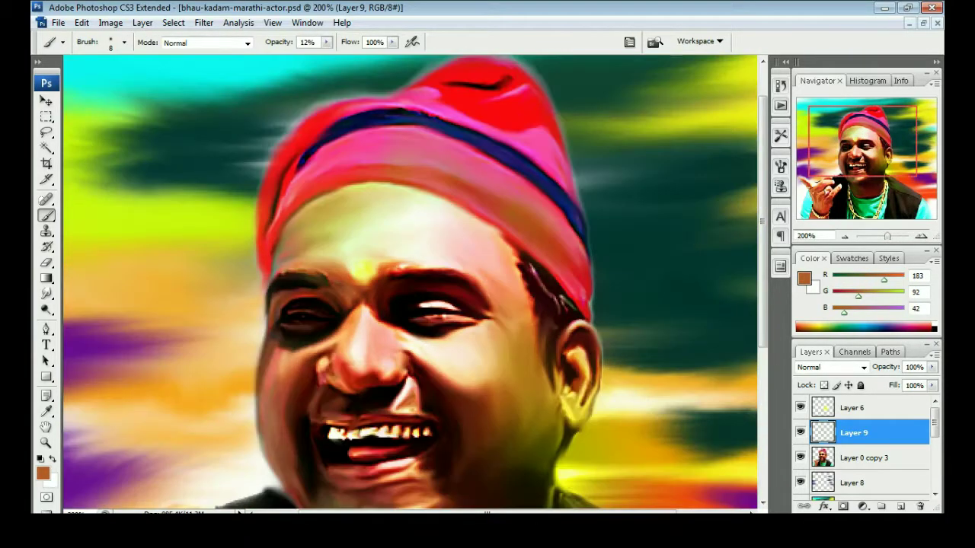
scroll(316, 381, down, 1)
key(ctrl+e)
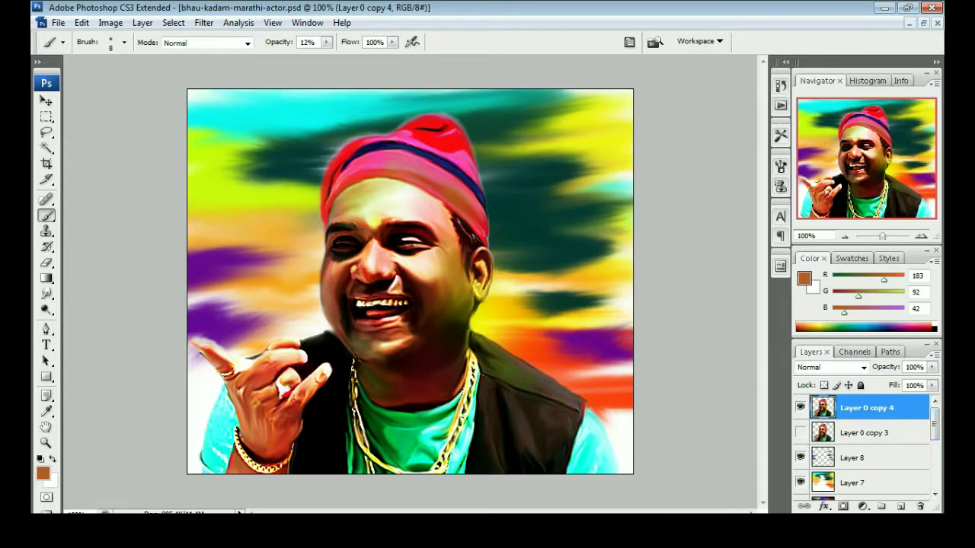
Step: Add a black-filled layer and delete a rectangle just inside the canvas edges to leave a frame
key(ctrl+shift+alt+n)
key(ctrl+BackSpace)
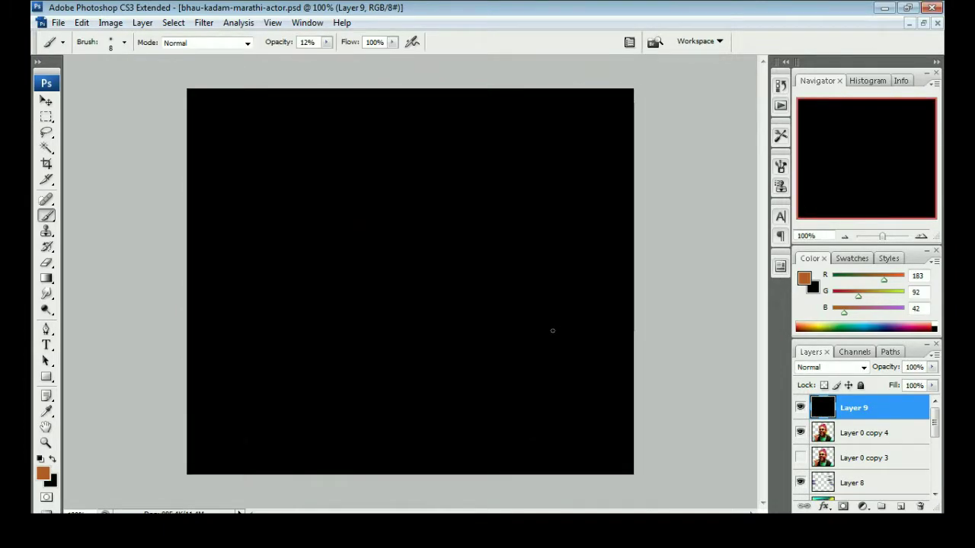
key(m)
key(ctrl+d)
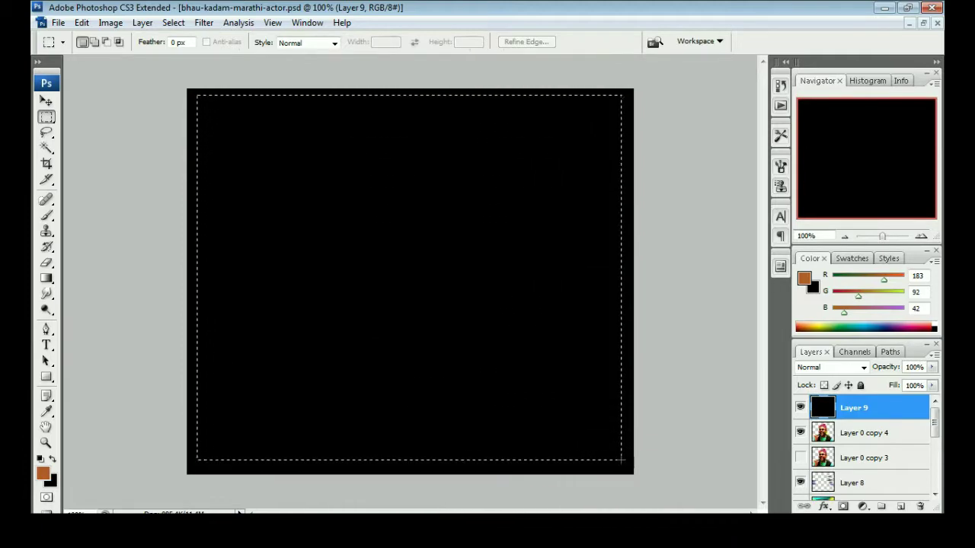
drag(631, 468, 622, 462)
key(Delete)
Step: Give the frame a white Stroke and a dark Outer Glow layer style
key(ctrl+d)
key(v)
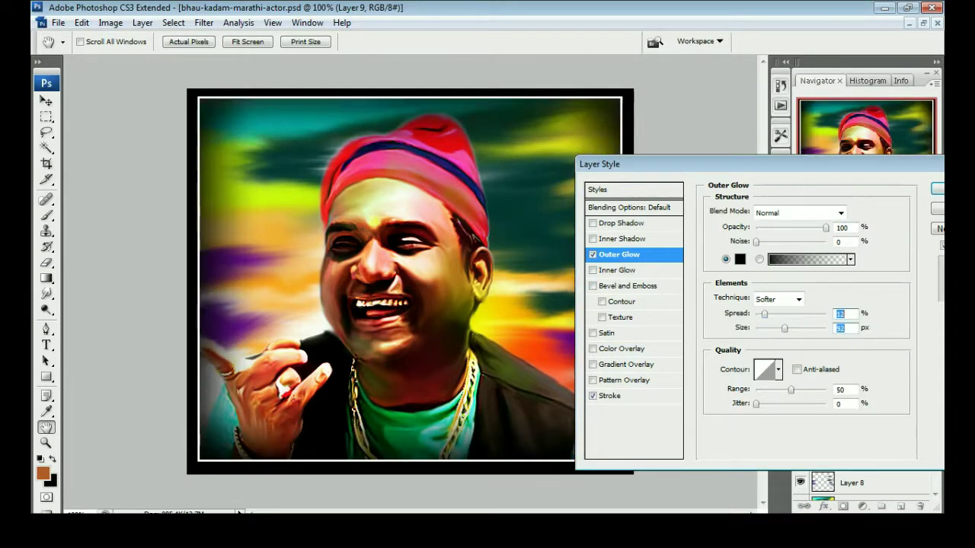
key(Return)
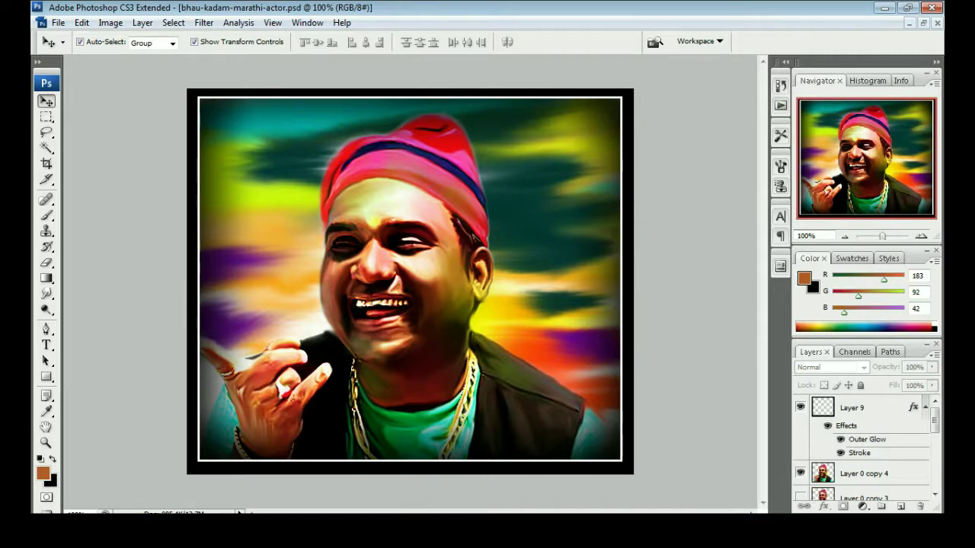
Step: Type the signature 'Jk Art' in light yellow near the portrait's bottom-right
click(853, 407)
key(ctrl+minus)
key(ctrl+minus)
key(ctrl+plus)
key(ctrl+plus)
key(ctrl+plus)
key(ctrl+minus)
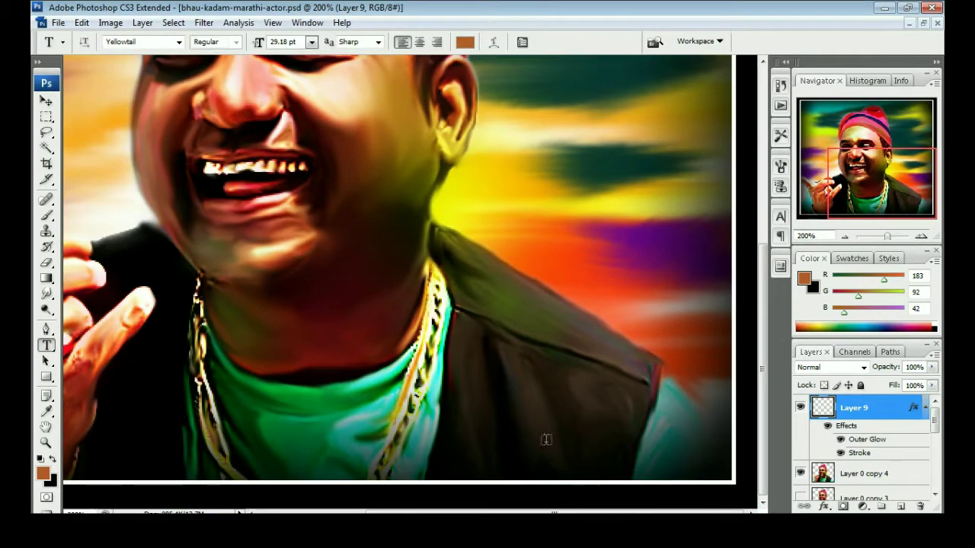
click(465, 42)
click(498, 292)
click(410, 129)
click(630, 116)
click(512, 431)
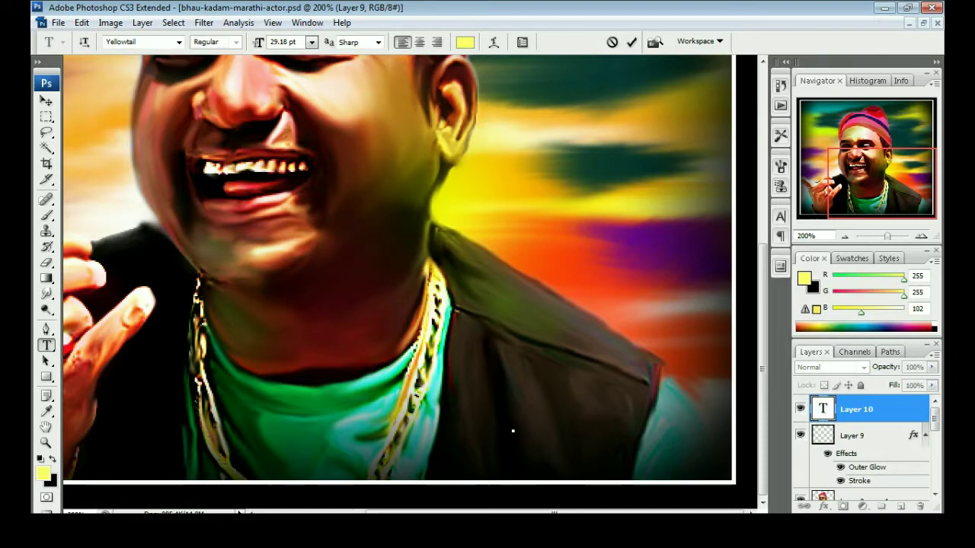
text(Jk Art)
key(ctrl+Return)
Step: Move and shrink the 'Jk Art' signature into the bottom-right corner
key(v)
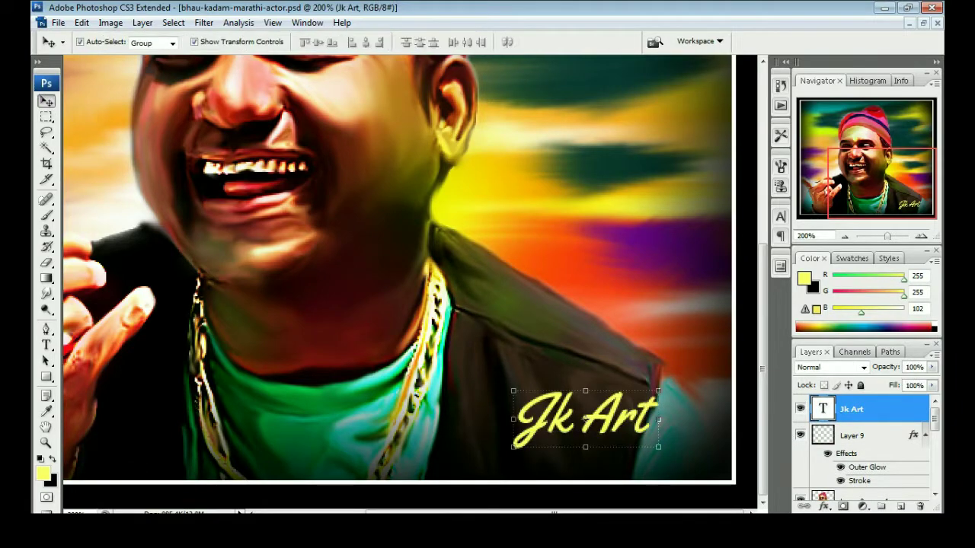
drag(582, 417, 565, 444)
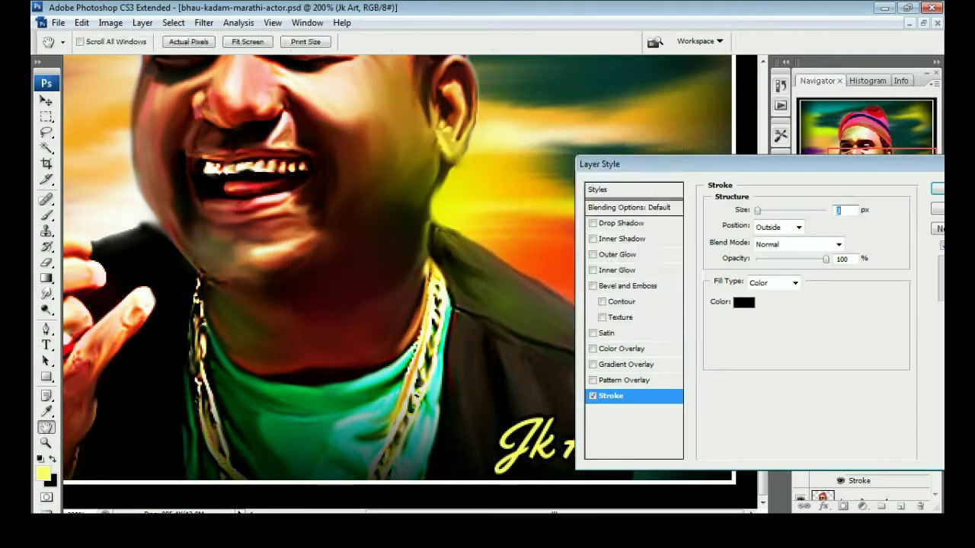
key(ctrl+minus)
key(ctrl+t)
mouse_move(575, 427)
mouse_down()
mouse_move(553, 432)
mouse_move(588, 447)
mouse_up()
key(Return)
key(ctrl+t)
key(Return)
click(411, 281)
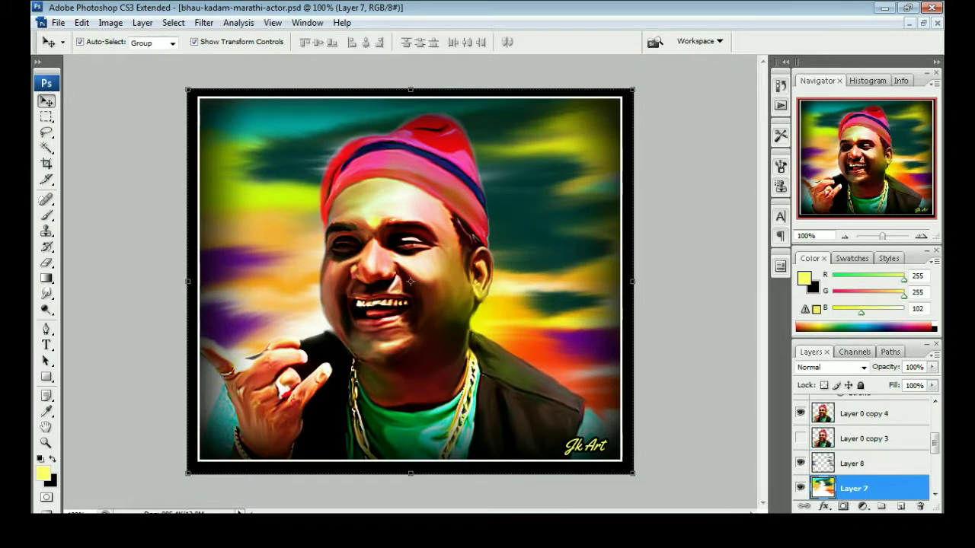
key(Return)
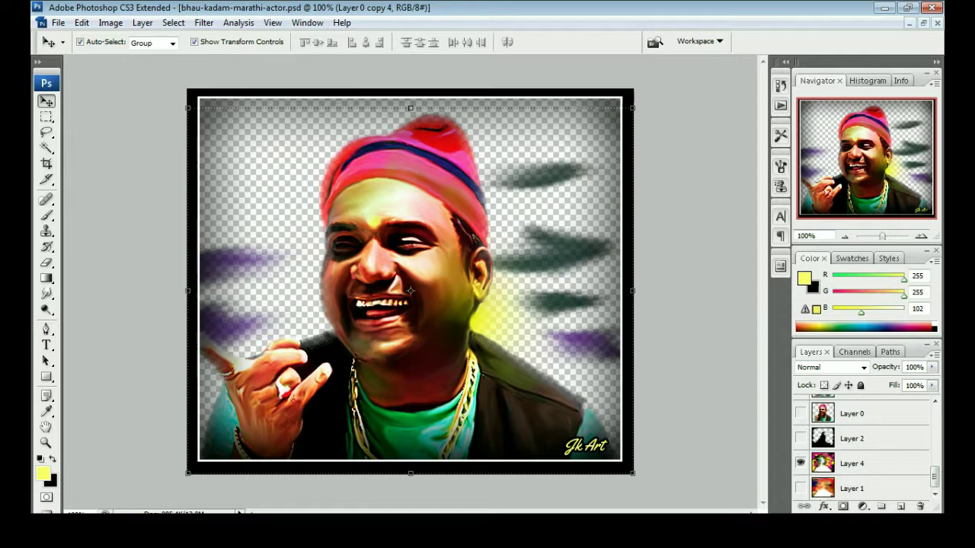
Step: Hide Layer 4 in the Layers panel
click(800, 463)
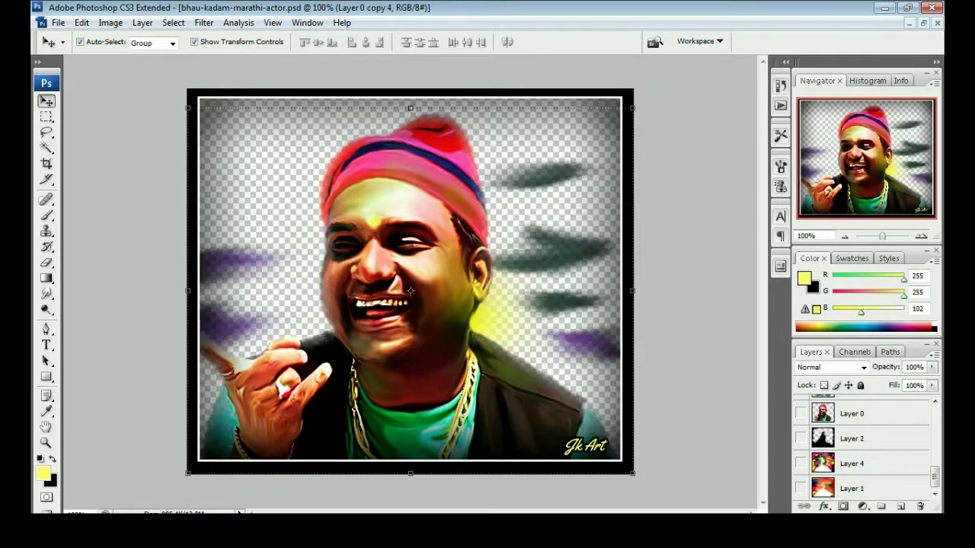